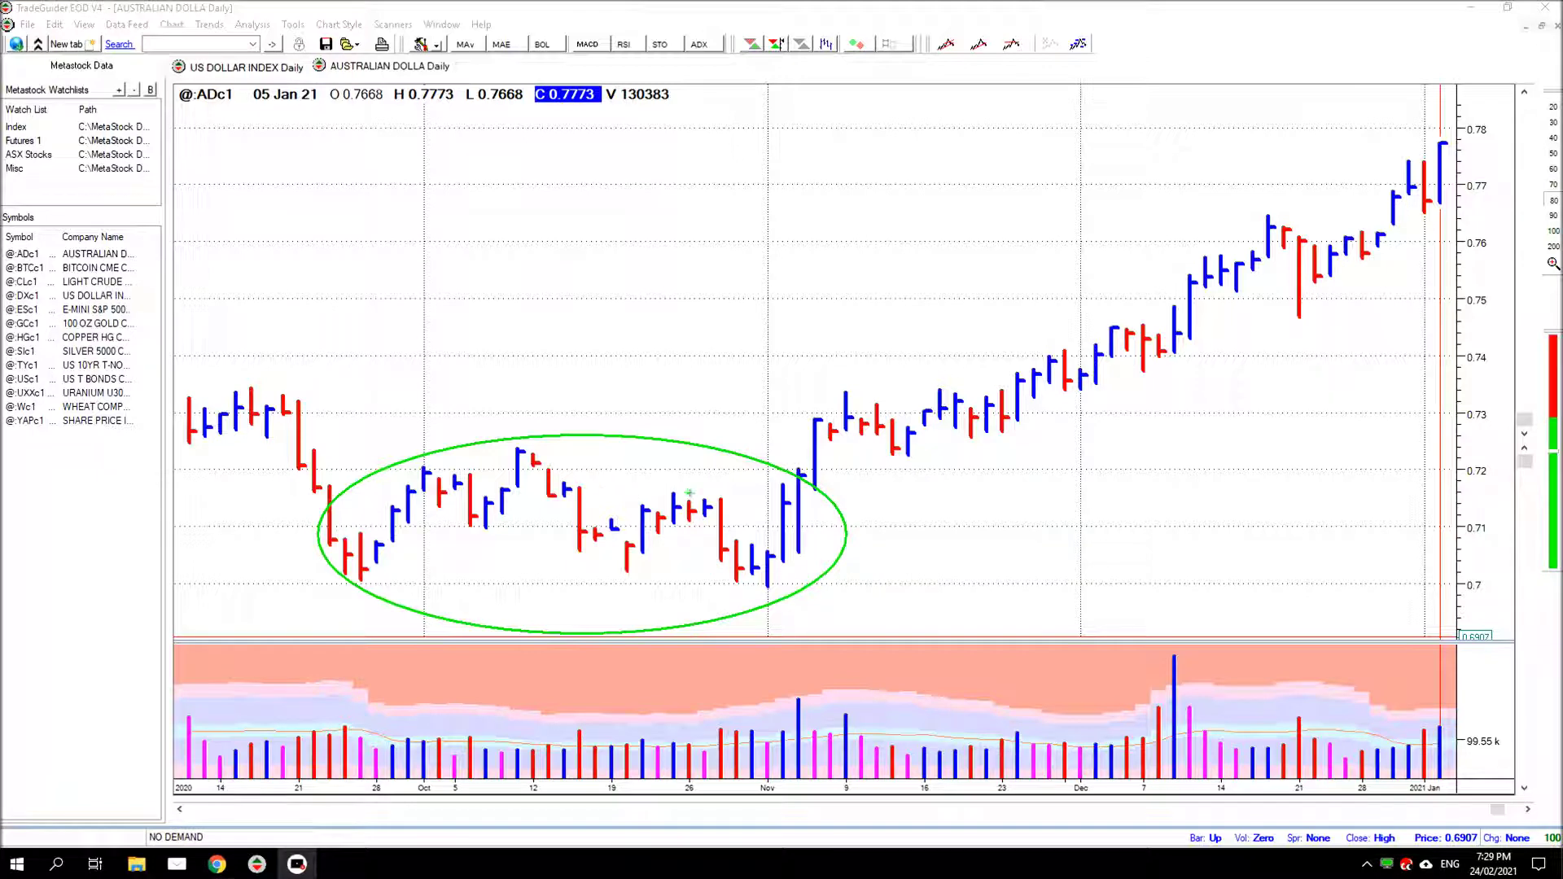
Draw horizontal resistance lines over the circled base's highs at about 0.716 and 0.721, and point an arrow at the early November breakout bar
left_click_drag(669, 490, 859, 490)
left_click_drag(423, 464, 930, 463)
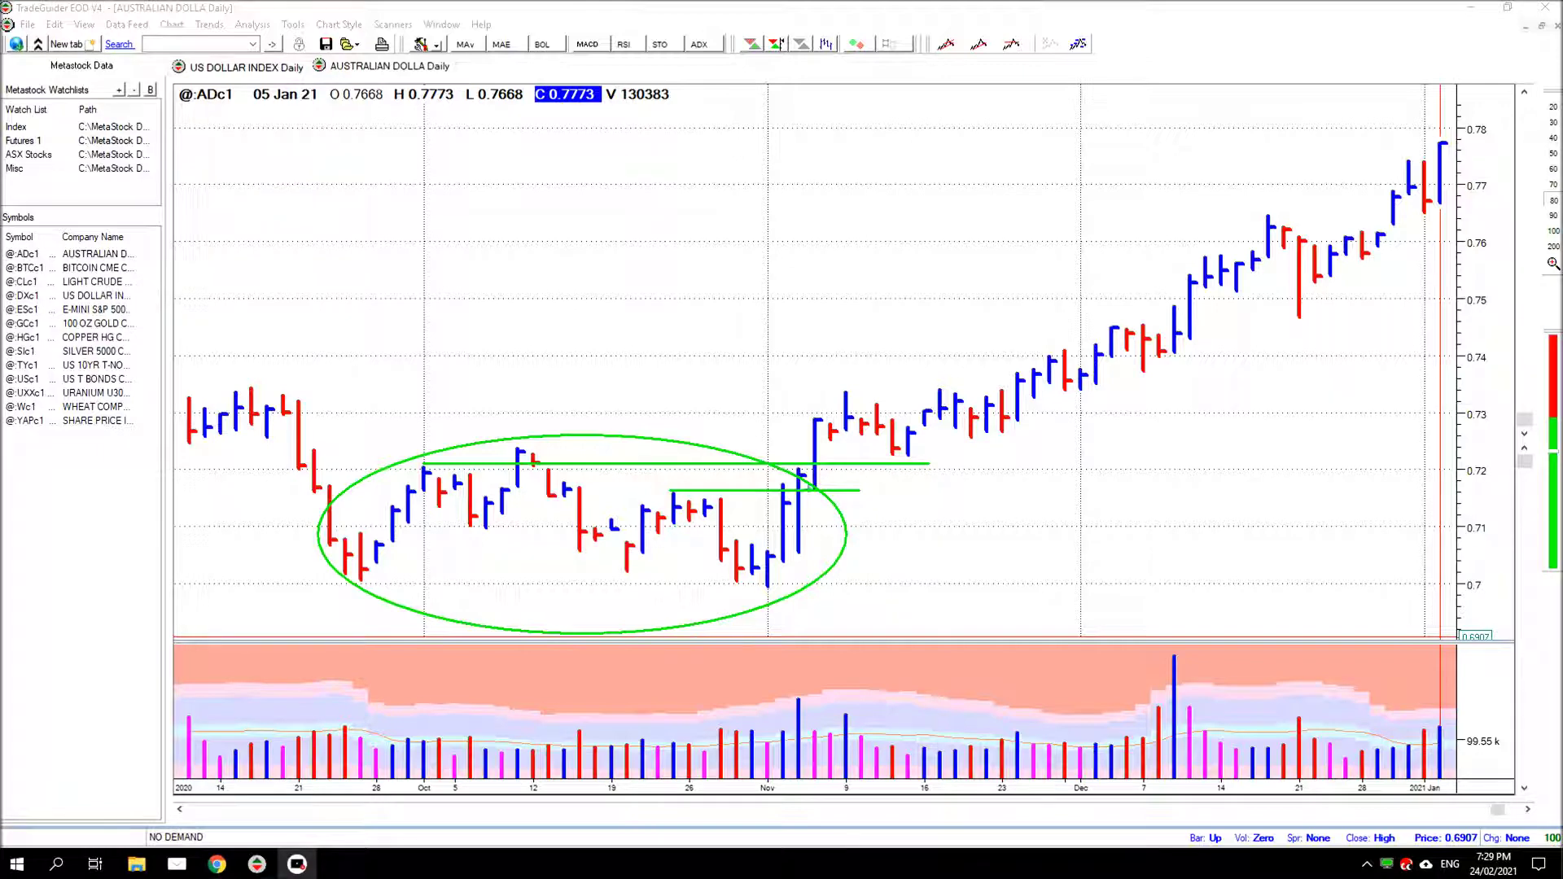
left_click_drag(812, 410, 770, 328)
Trace the swings from the November pullback to the early December dip, mark the 0.745 high, and point arrows under the late November down bars
left_click_drag(887, 457, 832, 433)
left_click_drag(900, 457, 1104, 329)
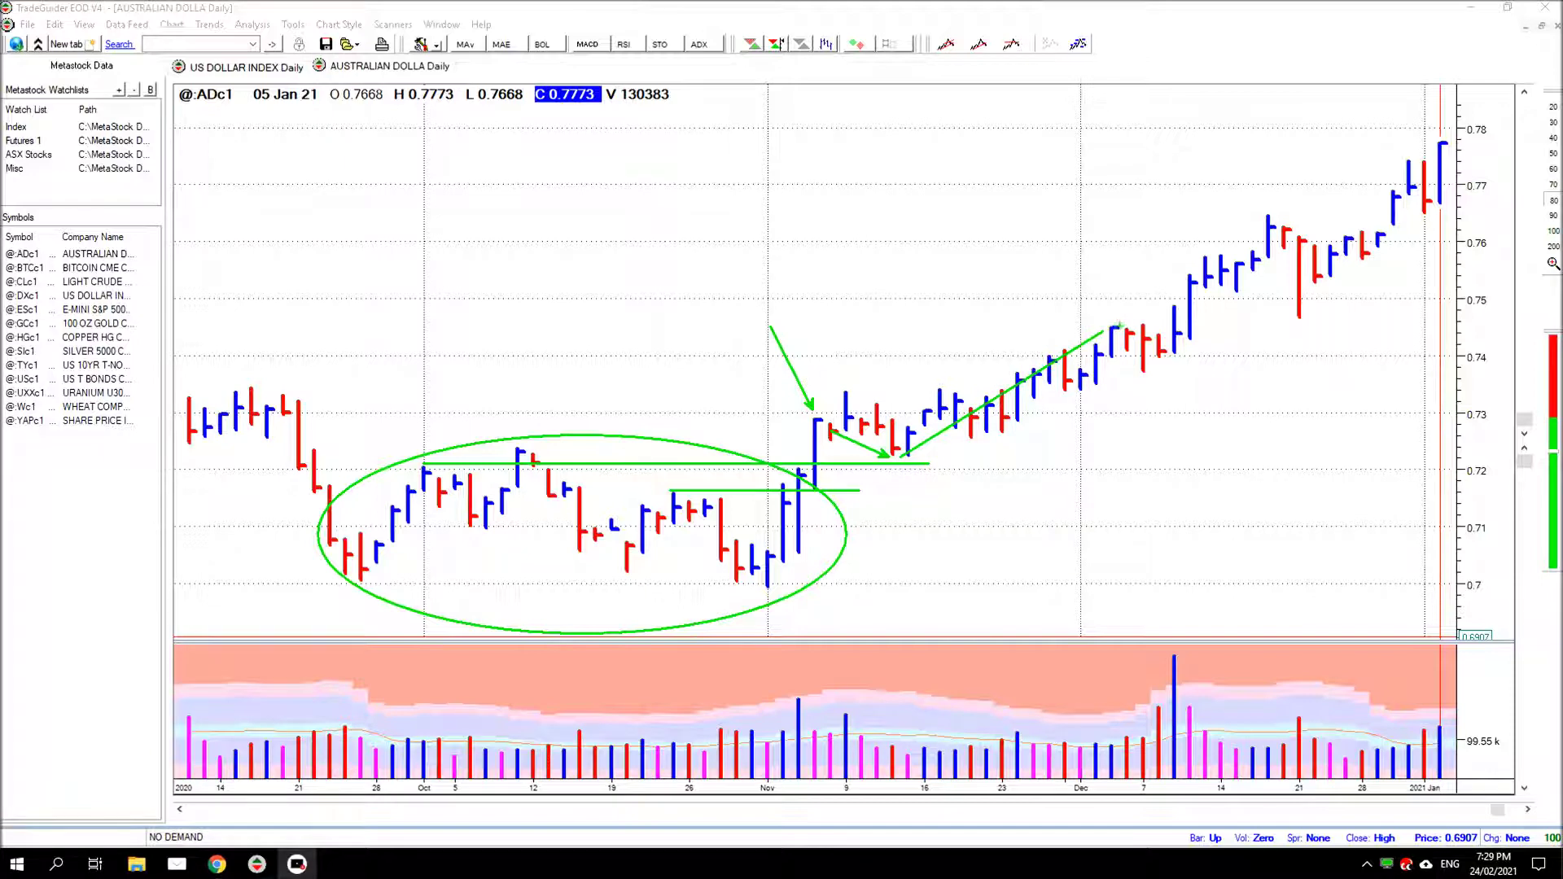
left_click_drag(1113, 326, 1211, 327)
left_click_drag(1117, 329, 1160, 351)
mouse_move(980, 466)
left_mouse_down()
mouse_move(974, 447)
mouse_move(999, 447)
mouse_move(1000, 489)
left_mouse_up()
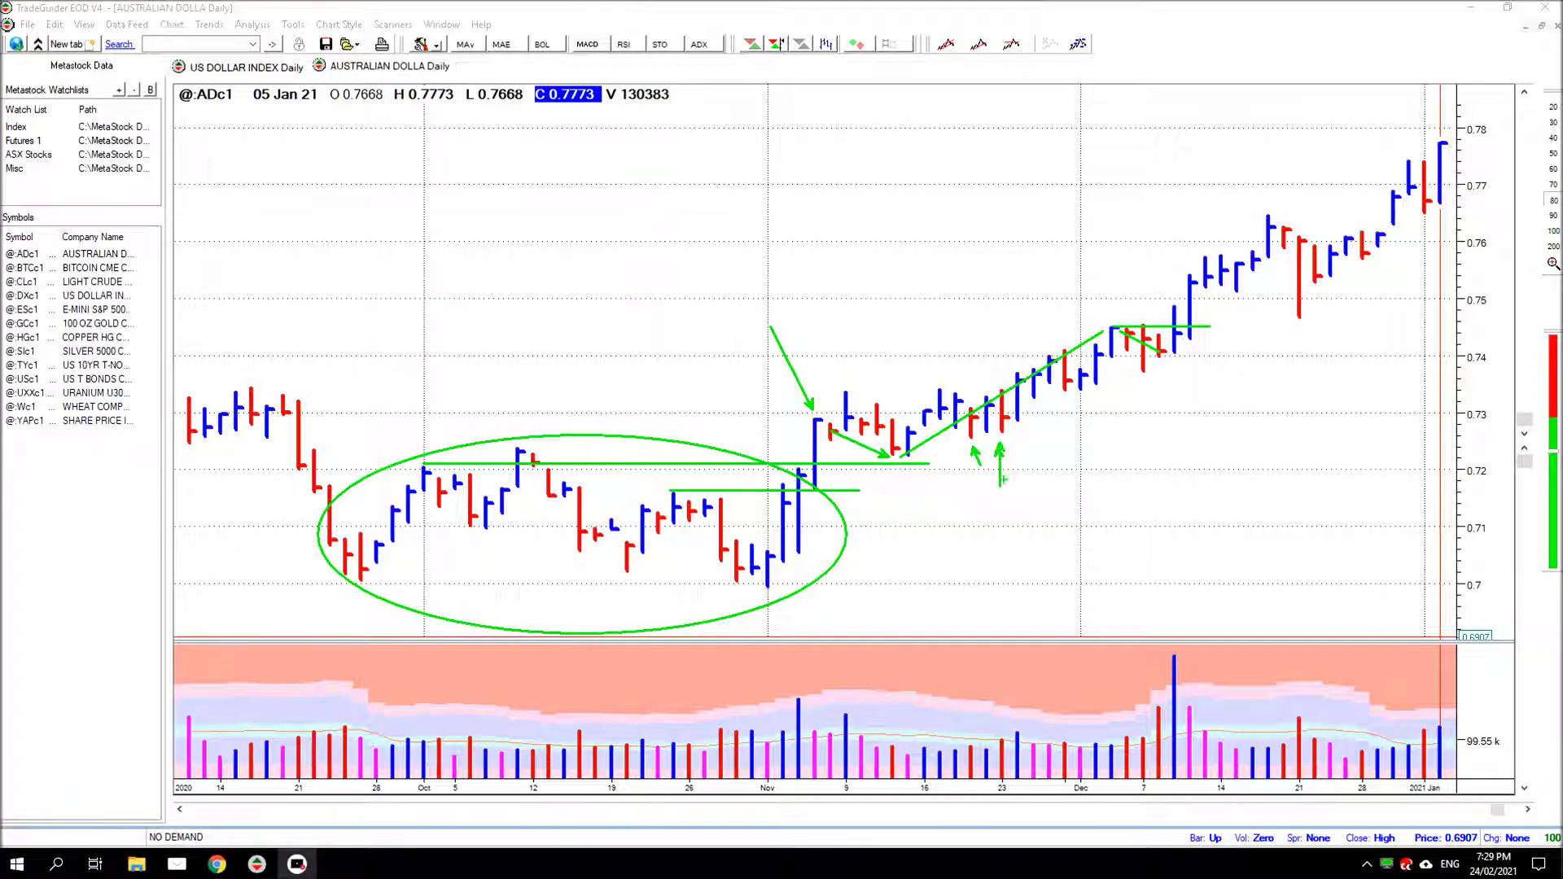
left_click_drag(1061, 398, 1061, 452)
Point an arrow at the mid-December breakout bar, trace the rally to the next high, and extend a horizontal line from it at about 0.763
left_click(1180, 276)
left_click_drag(1160, 352, 1268, 217)
left_click_drag(1268, 224, 1449, 226)
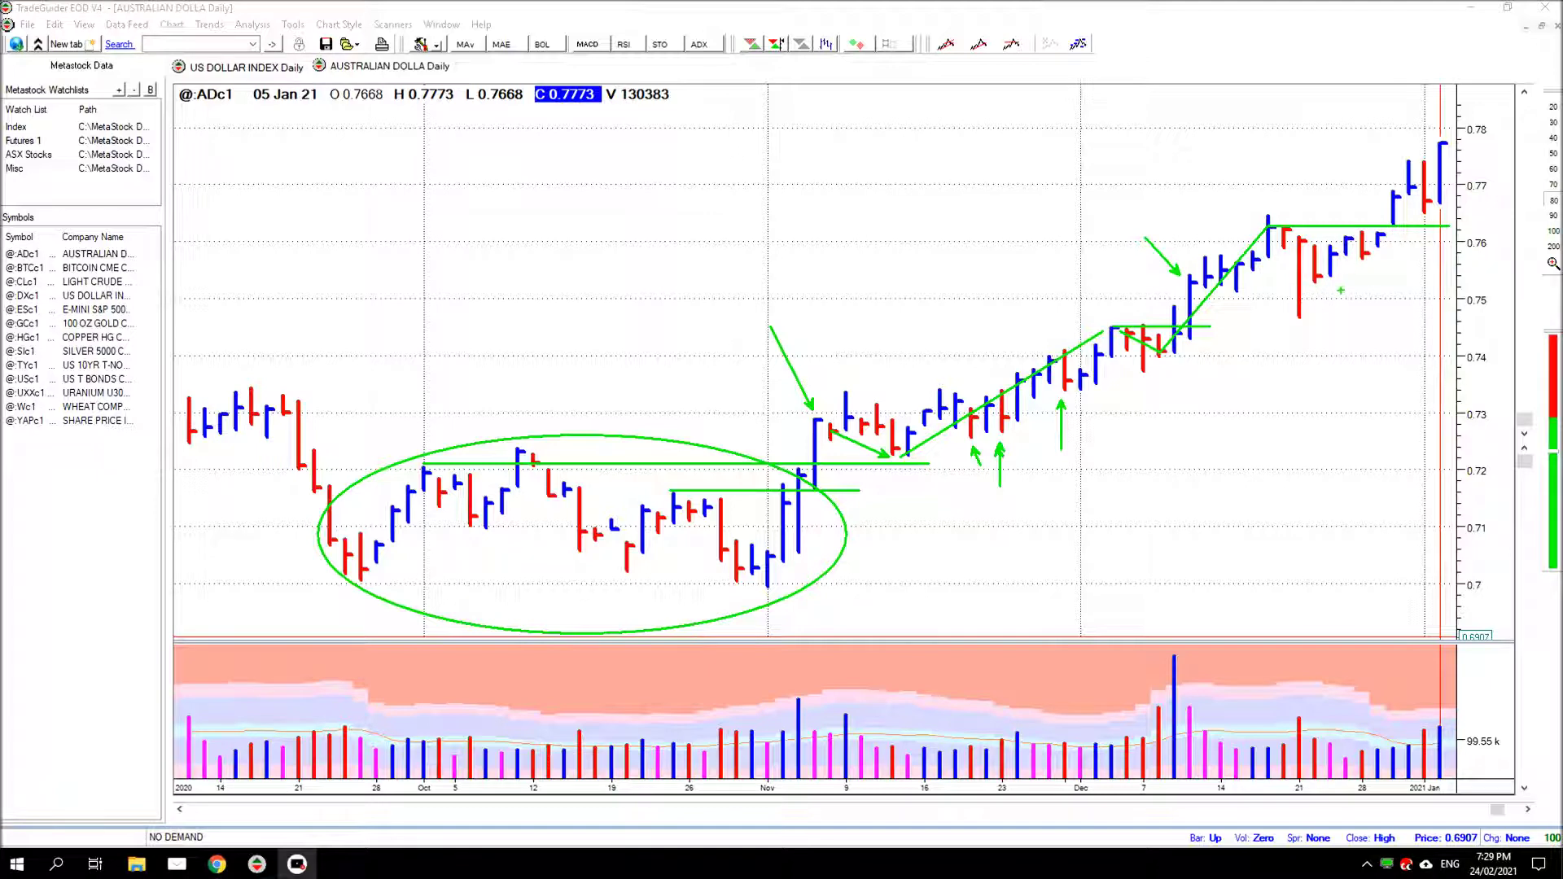
Mark the late December pullback with arrows under its two down bars and a rising line beneath its lows
left_click_drag(1300, 324, 1294, 356)
left_click_drag(1317, 286, 1317, 337)
left_click_drag(1389, 256, 1314, 291)
Point long arrows at the early December pullback, the late November price bars, and the circled base
left_click_drag(1180, 382, 1238, 504)
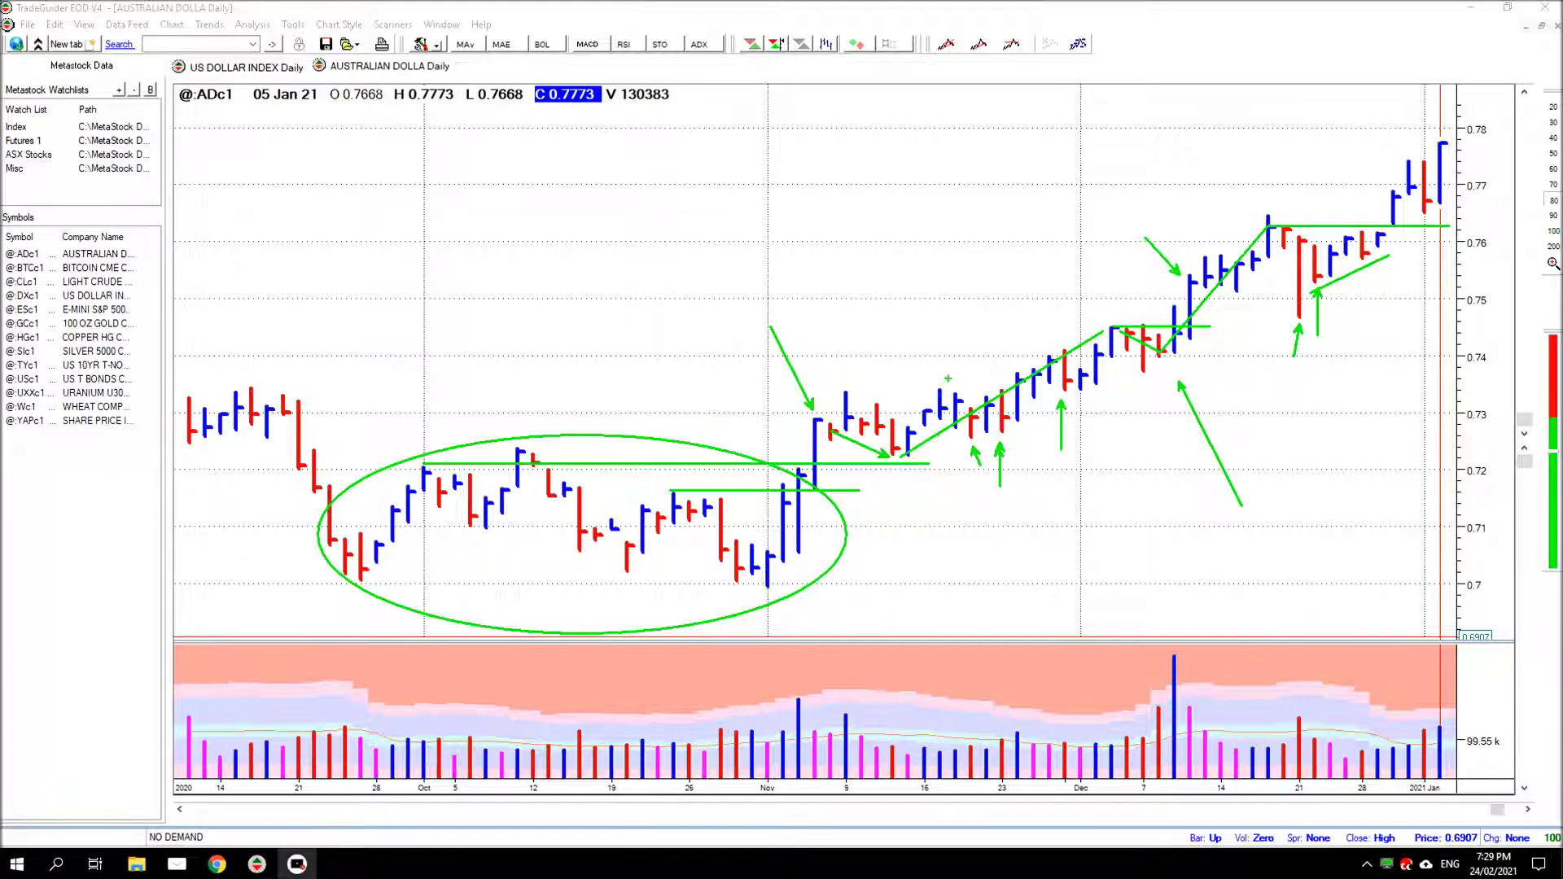
left_click_drag(965, 370, 893, 287)
left_click_drag(851, 577, 963, 656)
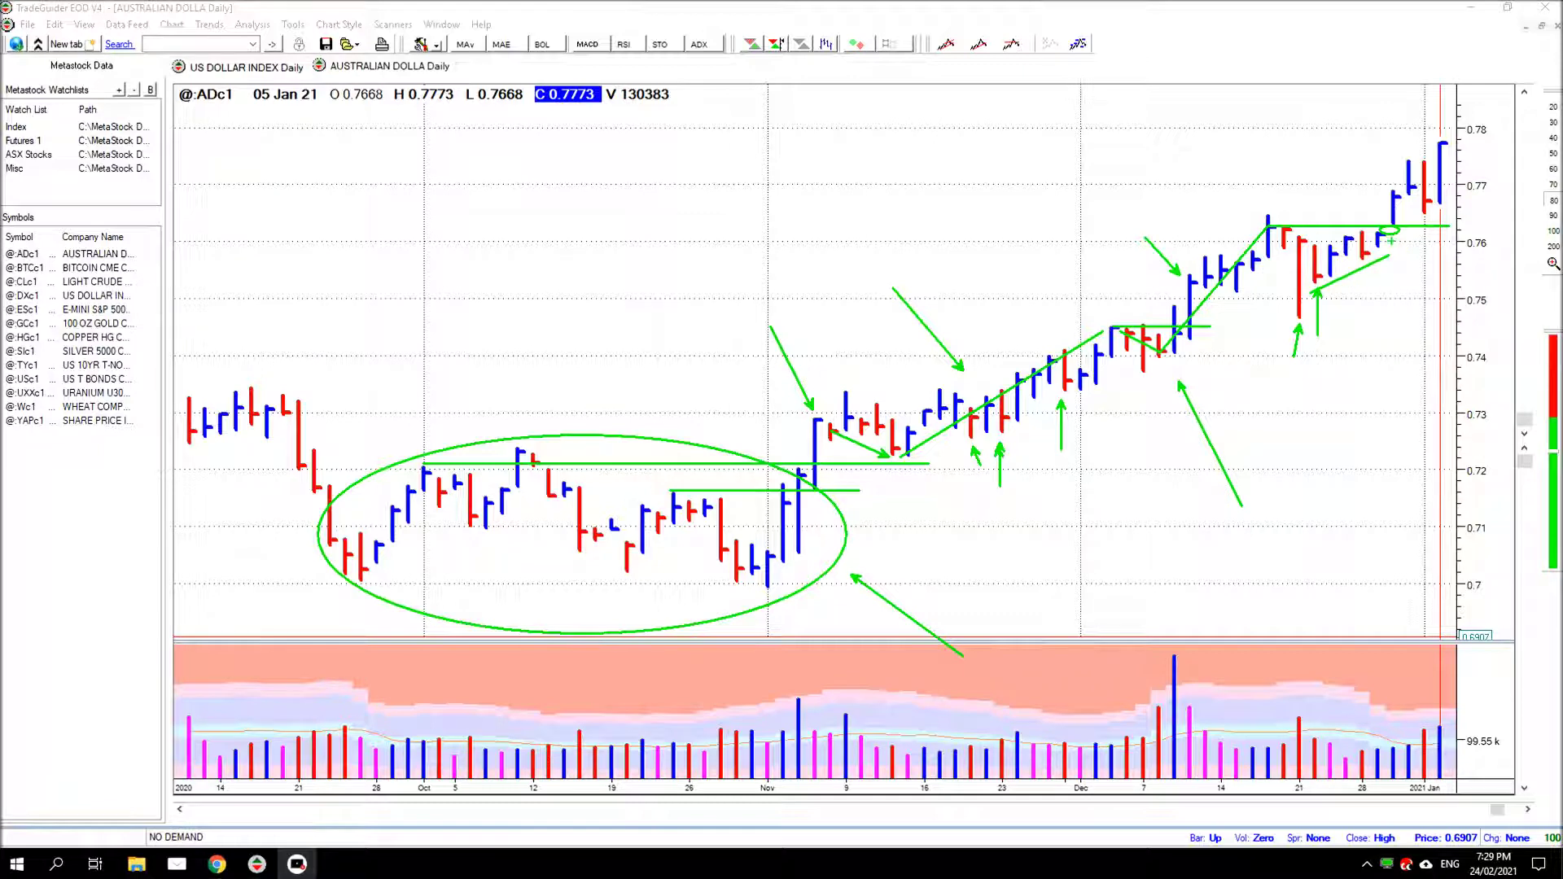
Trace the final rally into early January, point an arrow at the last bar, and draw a horizontal line at the prior high near 0.7745
left_click_drag(1376, 238, 1438, 142)
left_click_drag(1430, 134, 1382, 90)
left_click_drag(1407, 159, 1465, 159)
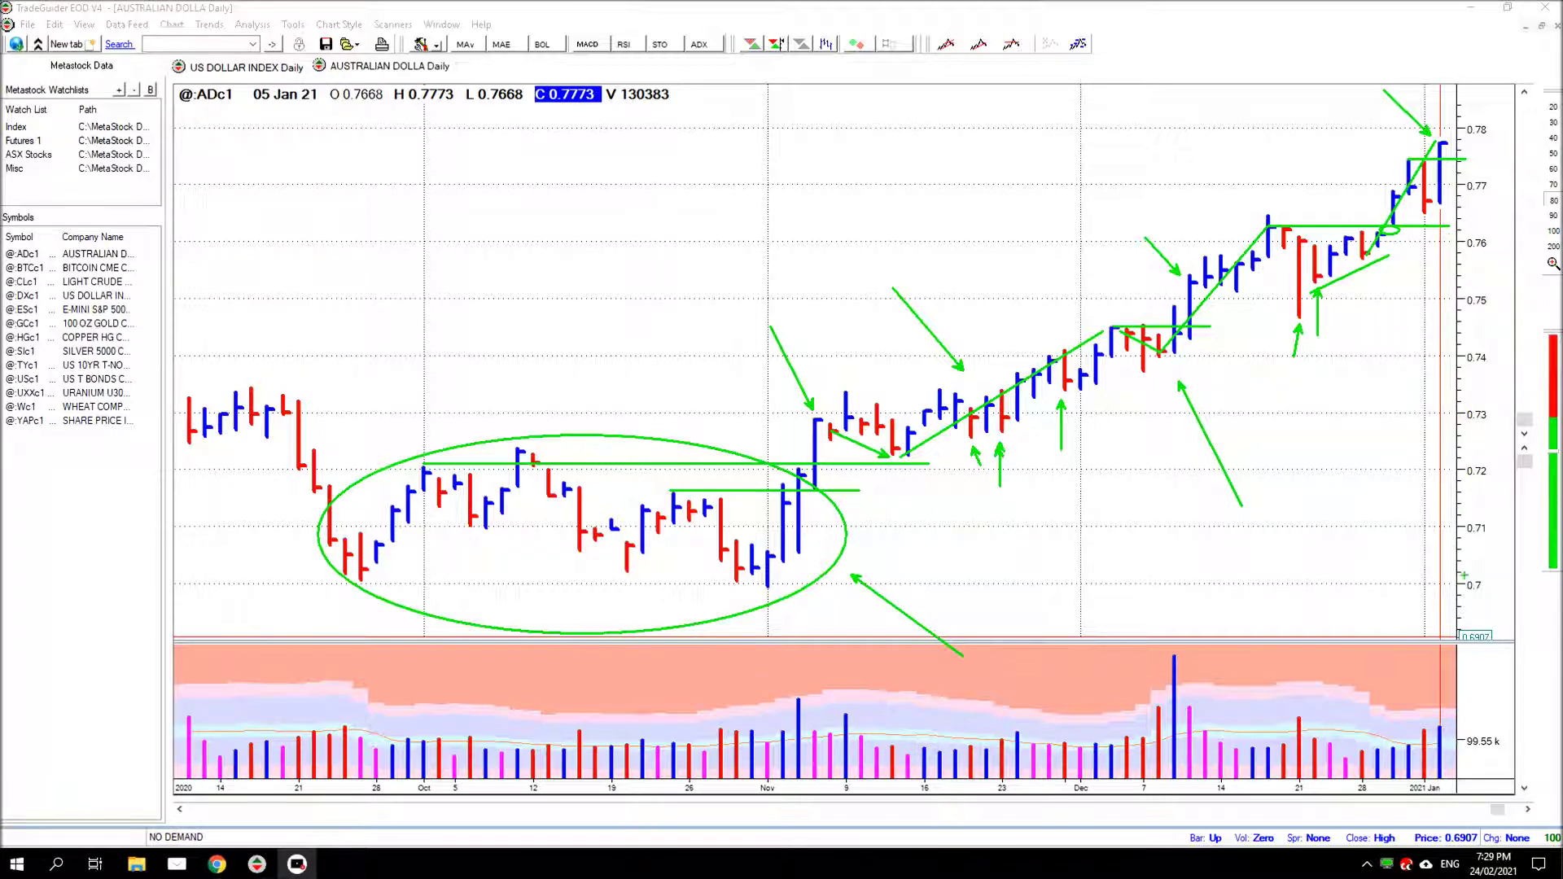
Point arrows at the last two volume bars and beneath the latest down bar in price
left_click_drag(1441, 721, 1417, 645)
left_click_drag(1428, 219, 1428, 306)
left_click_drag(1419, 723, 1368, 643)
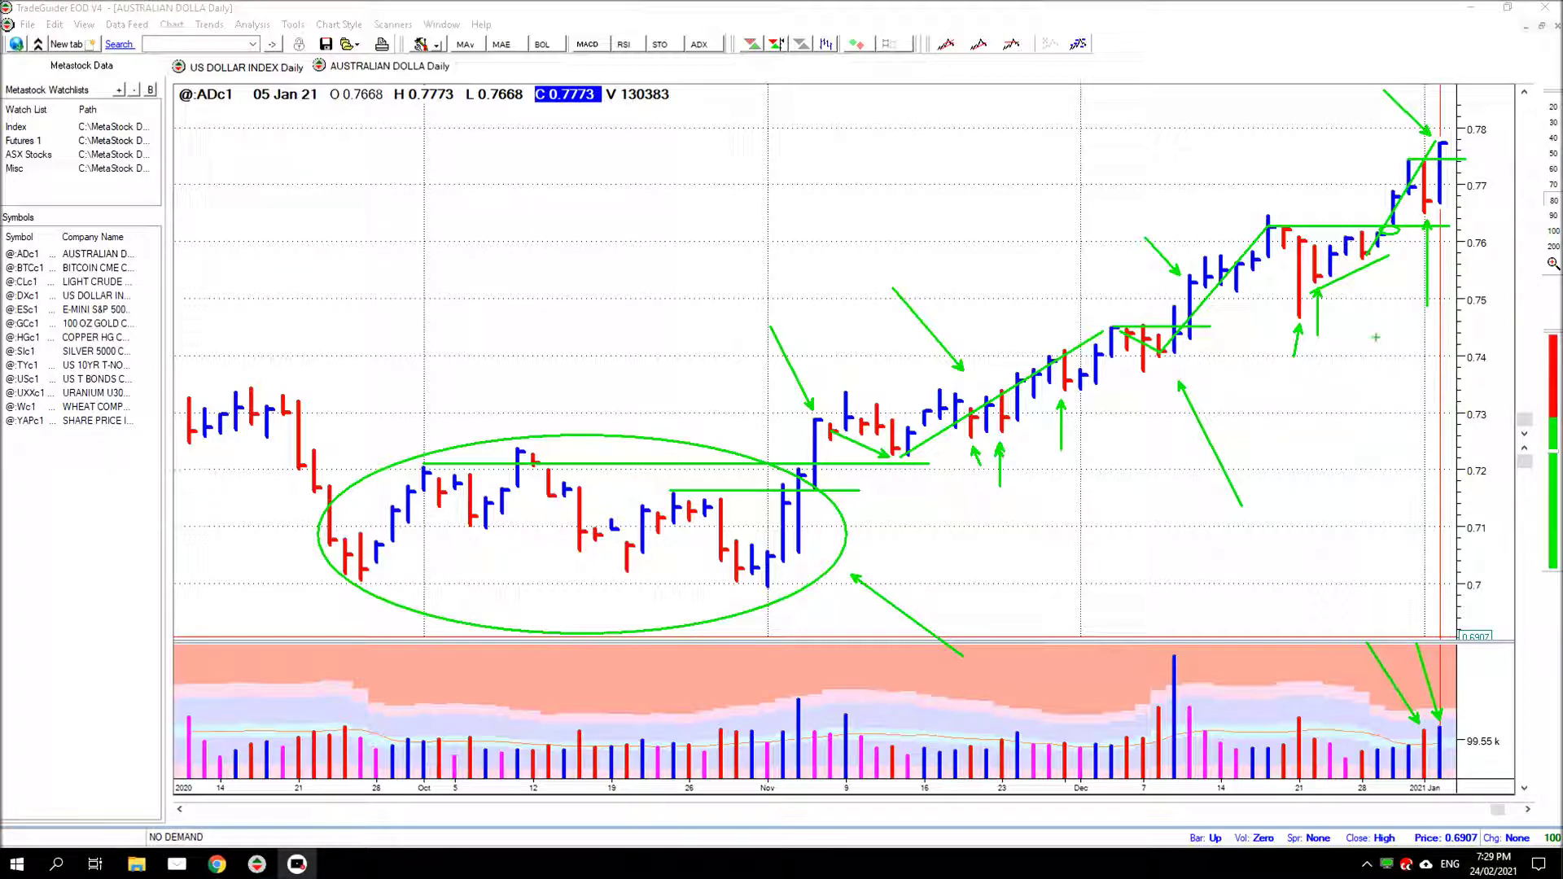
left_click_drag(1413, 196, 1437, 194)
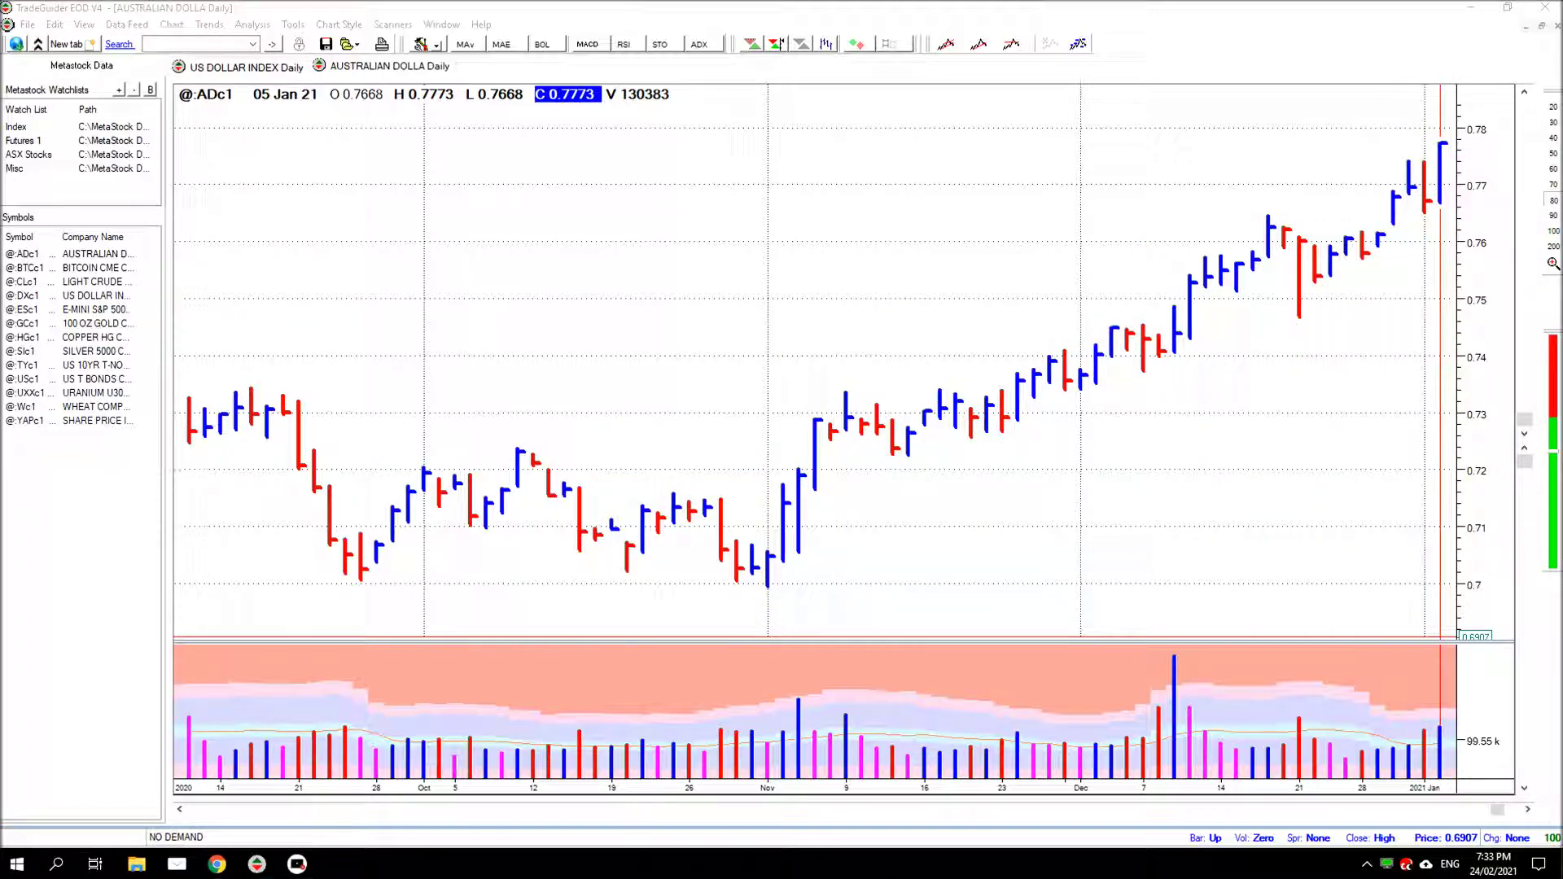
Advance the chart to 06 Jan 21 and mark the last two price bars, the latest close, and the latest volume bars
left_click(1528, 813)
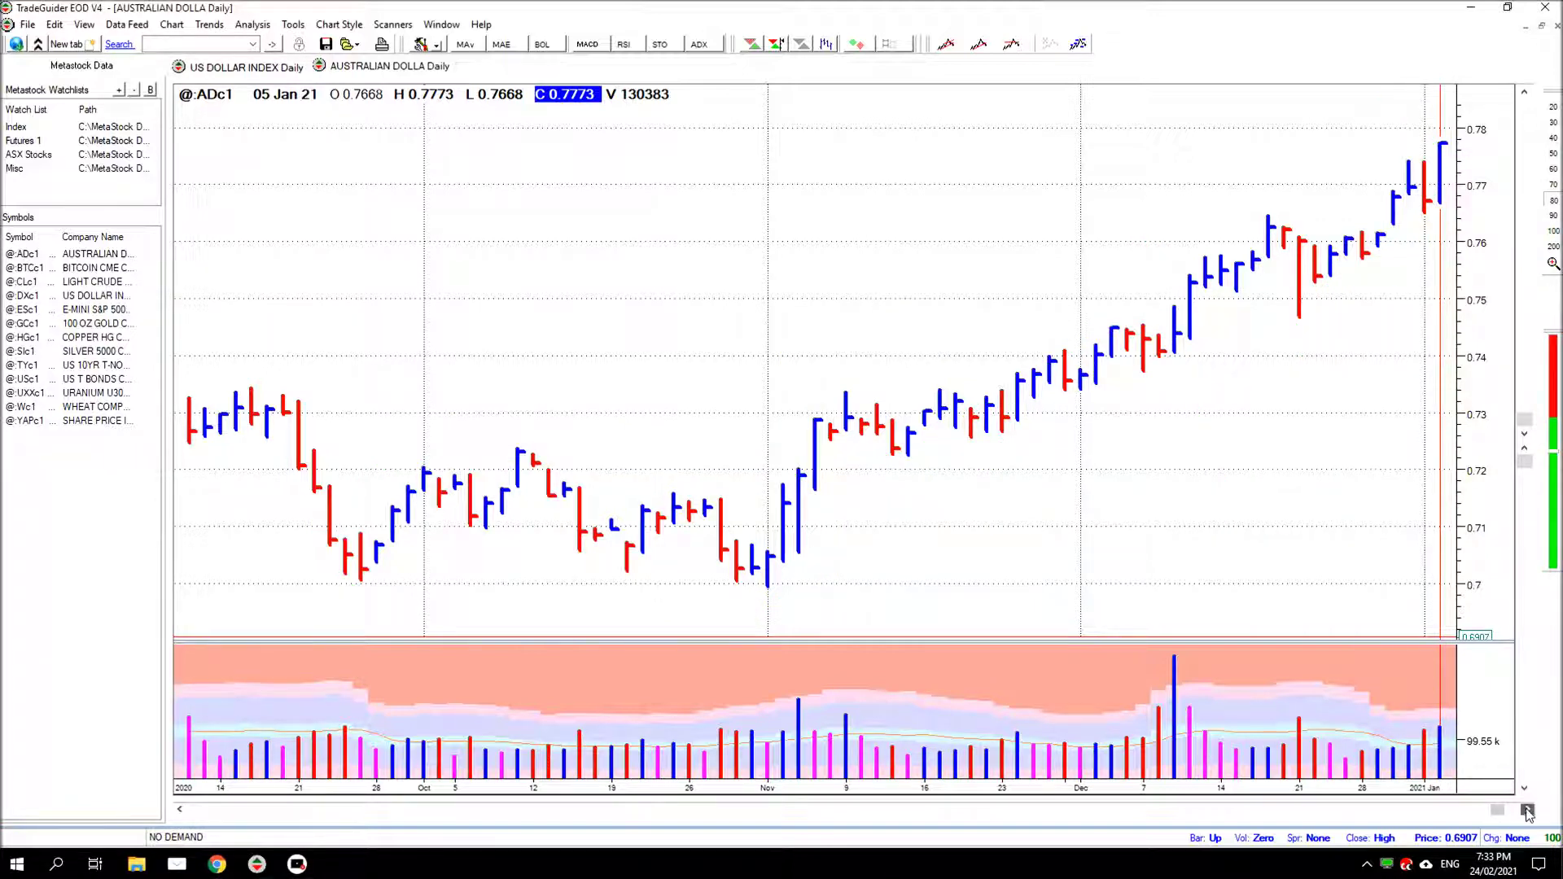
left_click(1528, 813)
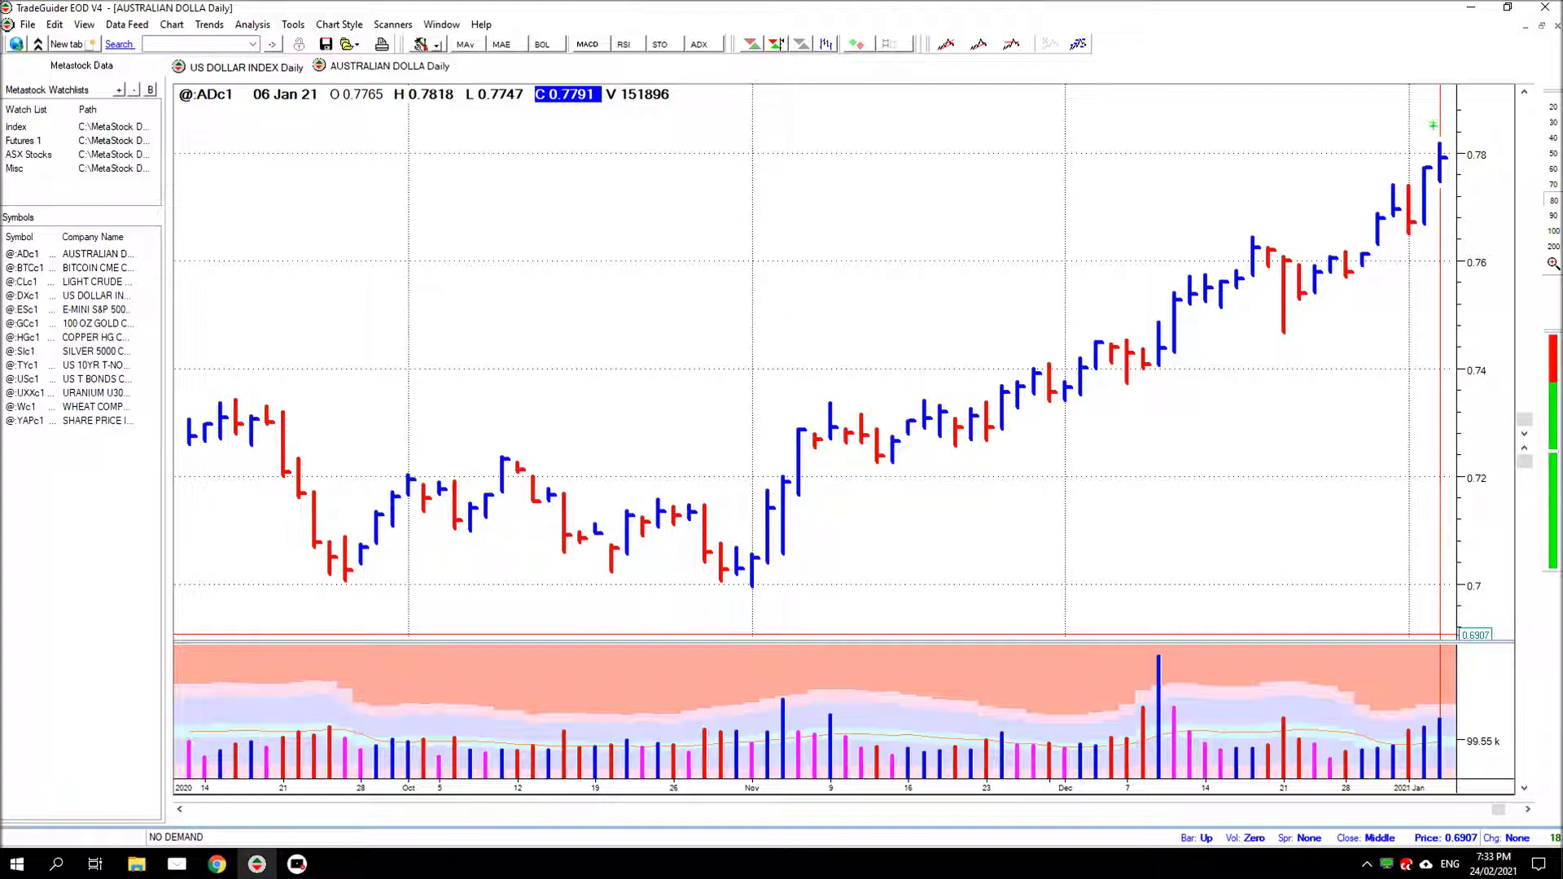
left_click_drag(1432, 131, 1411, 78)
left_click_drag(1415, 161, 1376, 110)
left_click_drag(1439, 711, 1416, 650)
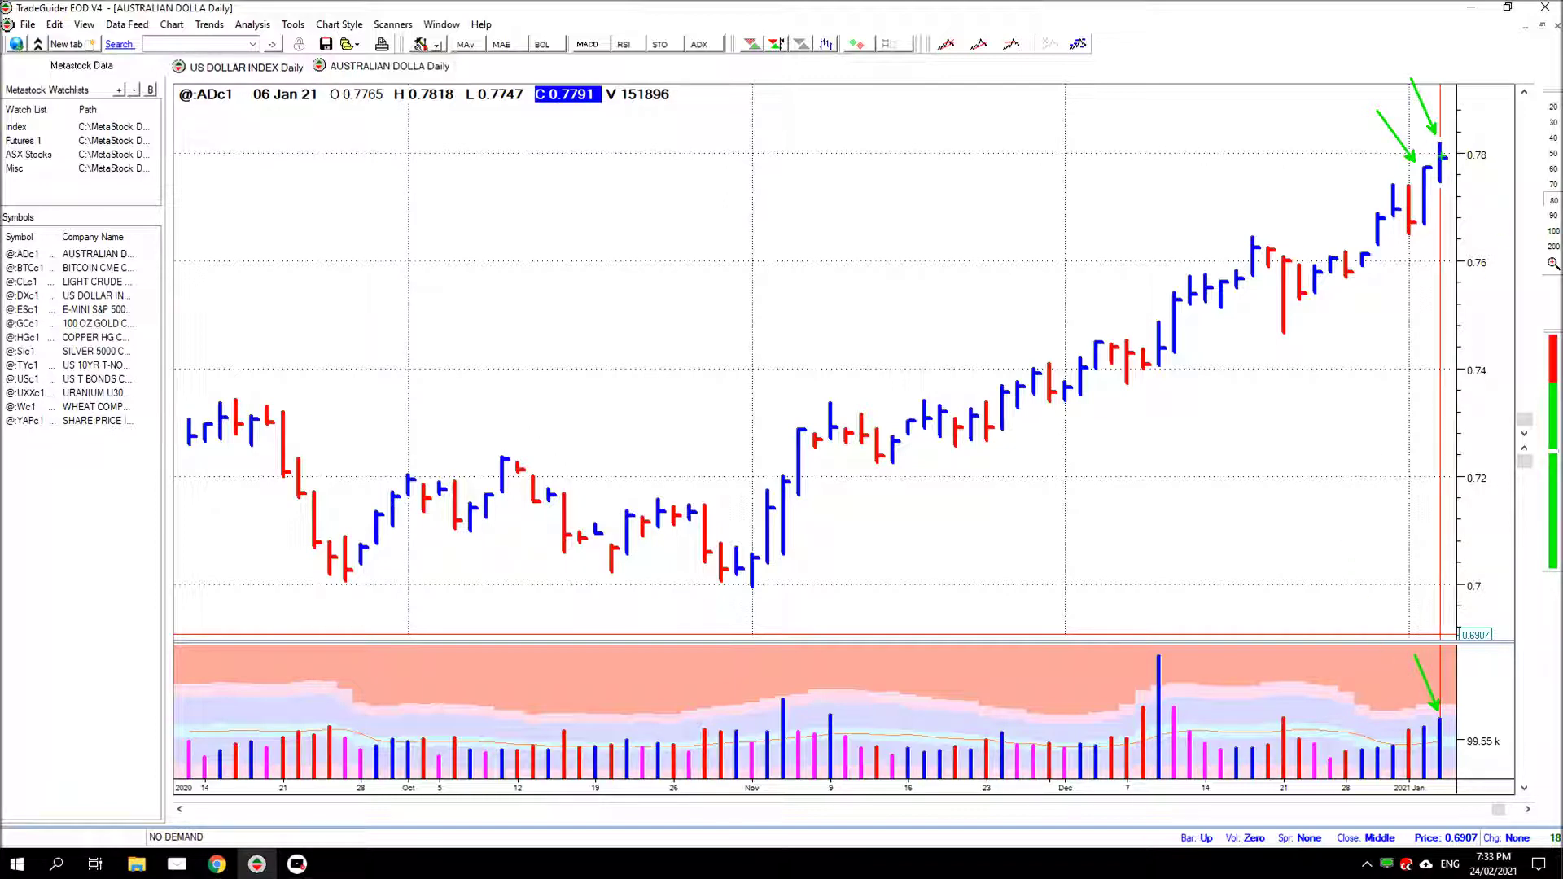
left_click_drag(1460, 159, 1514, 160)
left_click_drag(1425, 726, 1456, 726)
Clear the drawings, advance to 07 Jan 21, and mark the previous bar and its low plus the new bar's close and volume
key("Escape")
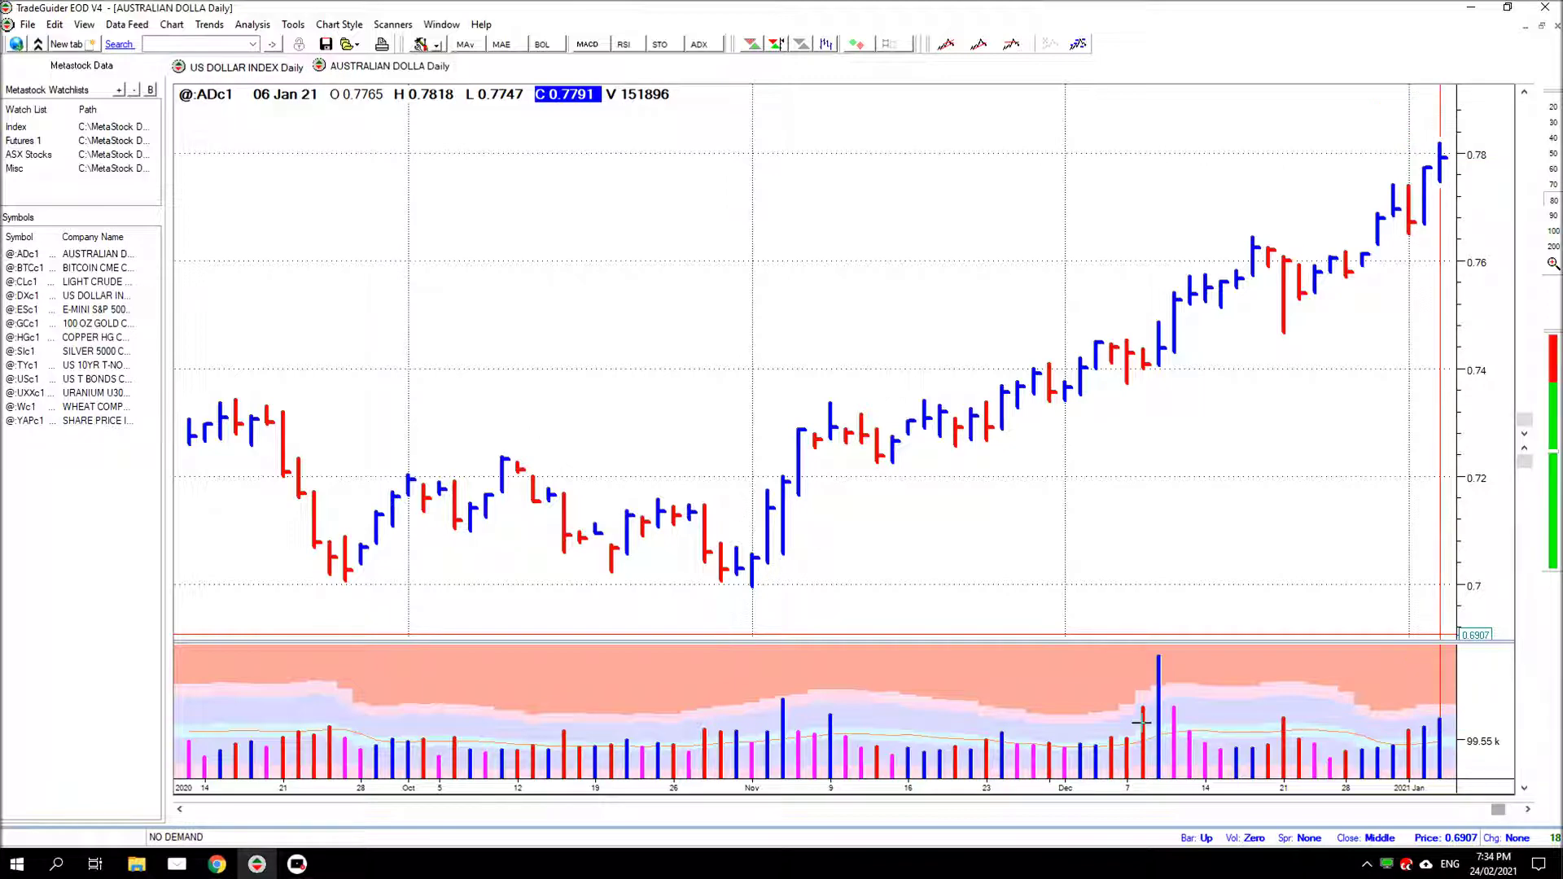
key("Right")
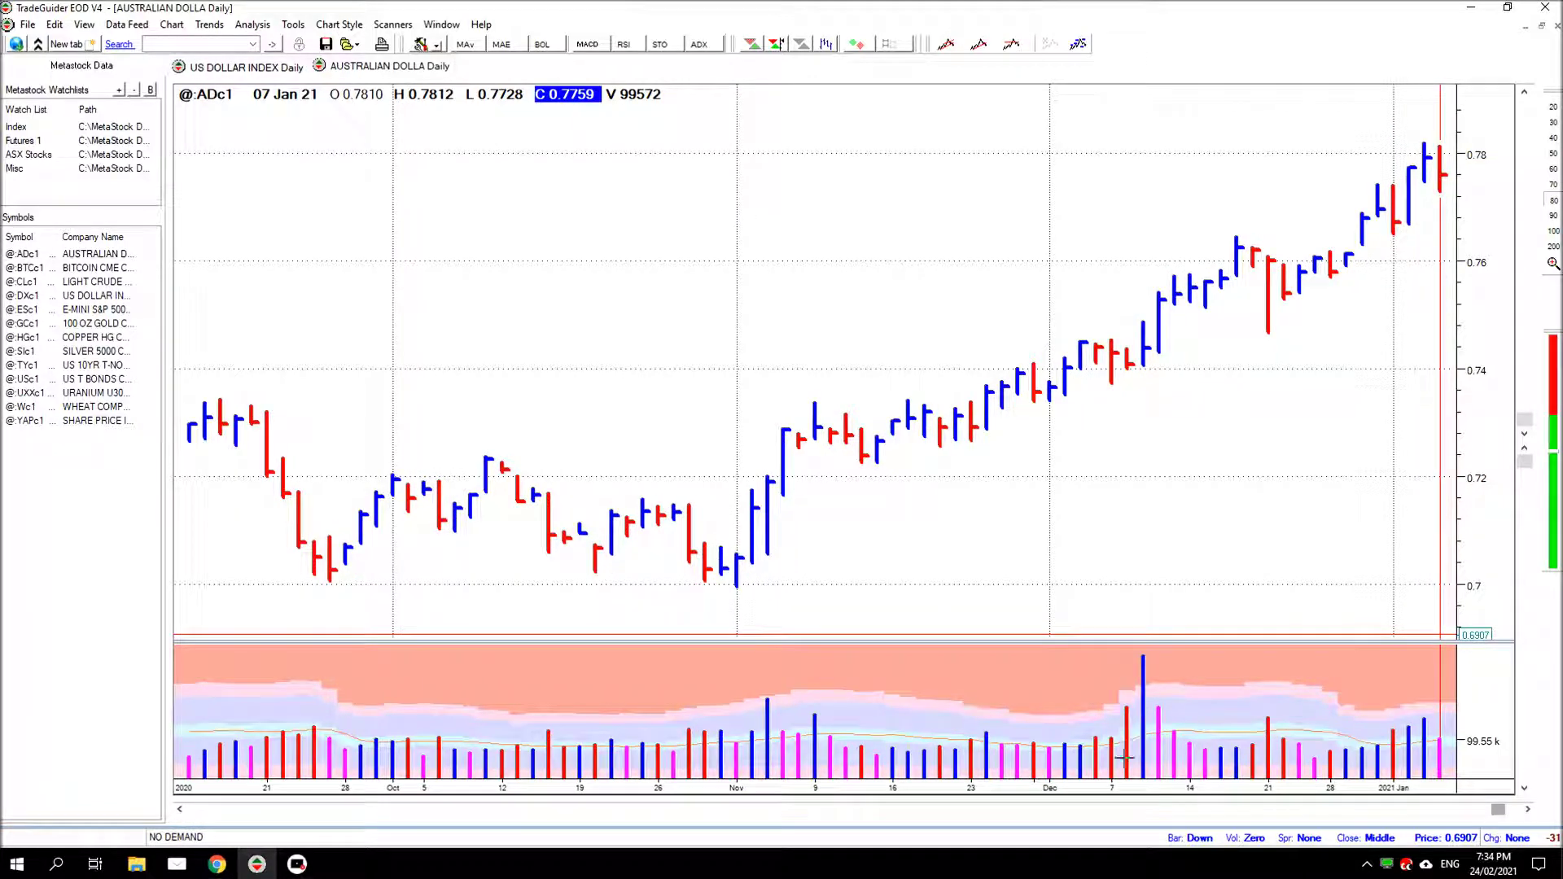
mouse_move(1245, 317)
left_click(1239, 319)
left_click(1425, 184)
left_click(1442, 183)
left_click_drag(1455, 175, 1525, 174)
left_click_drag(1444, 727, 1475, 660)
left_click_drag(1424, 137, 1411, 85)
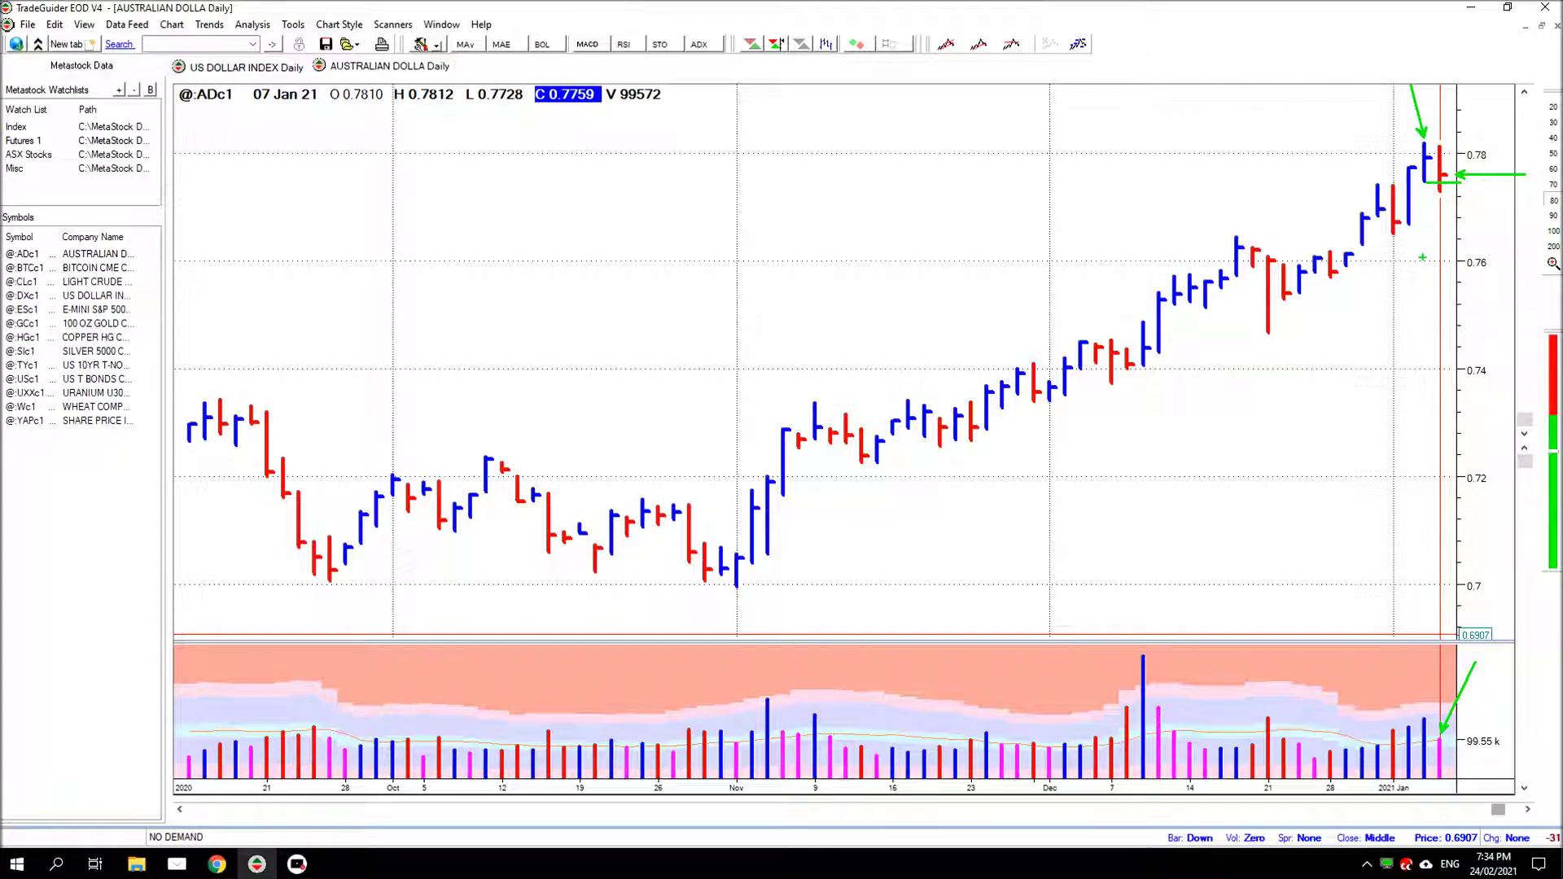
Clear the drawings, advance to 08 Jan 21, and point arrows at the last three price bars and the latest volume bar
key("Escape")
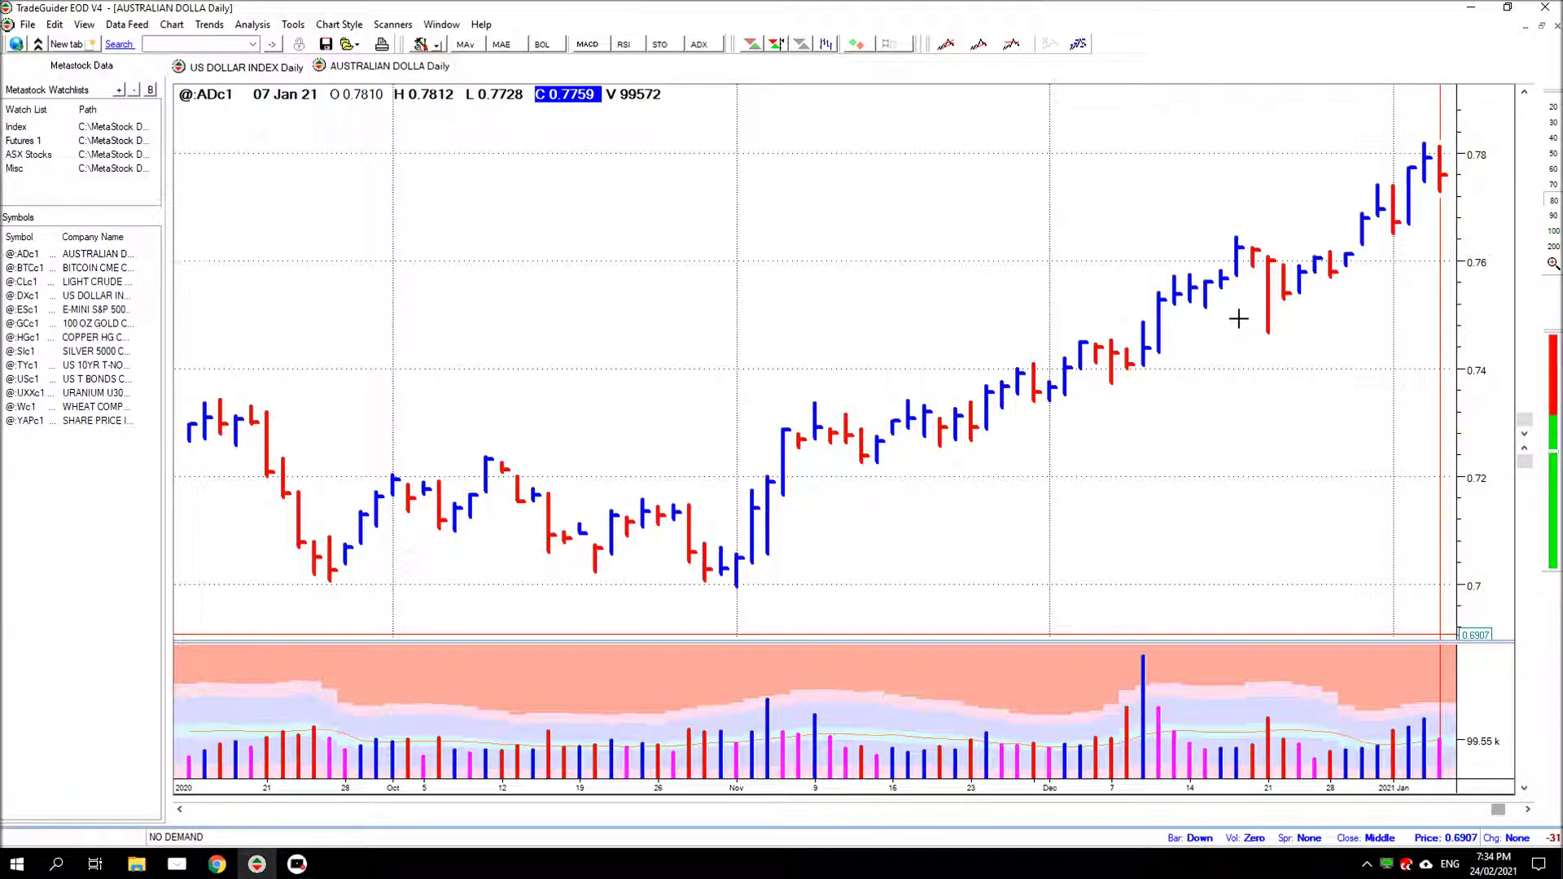
key("Right")
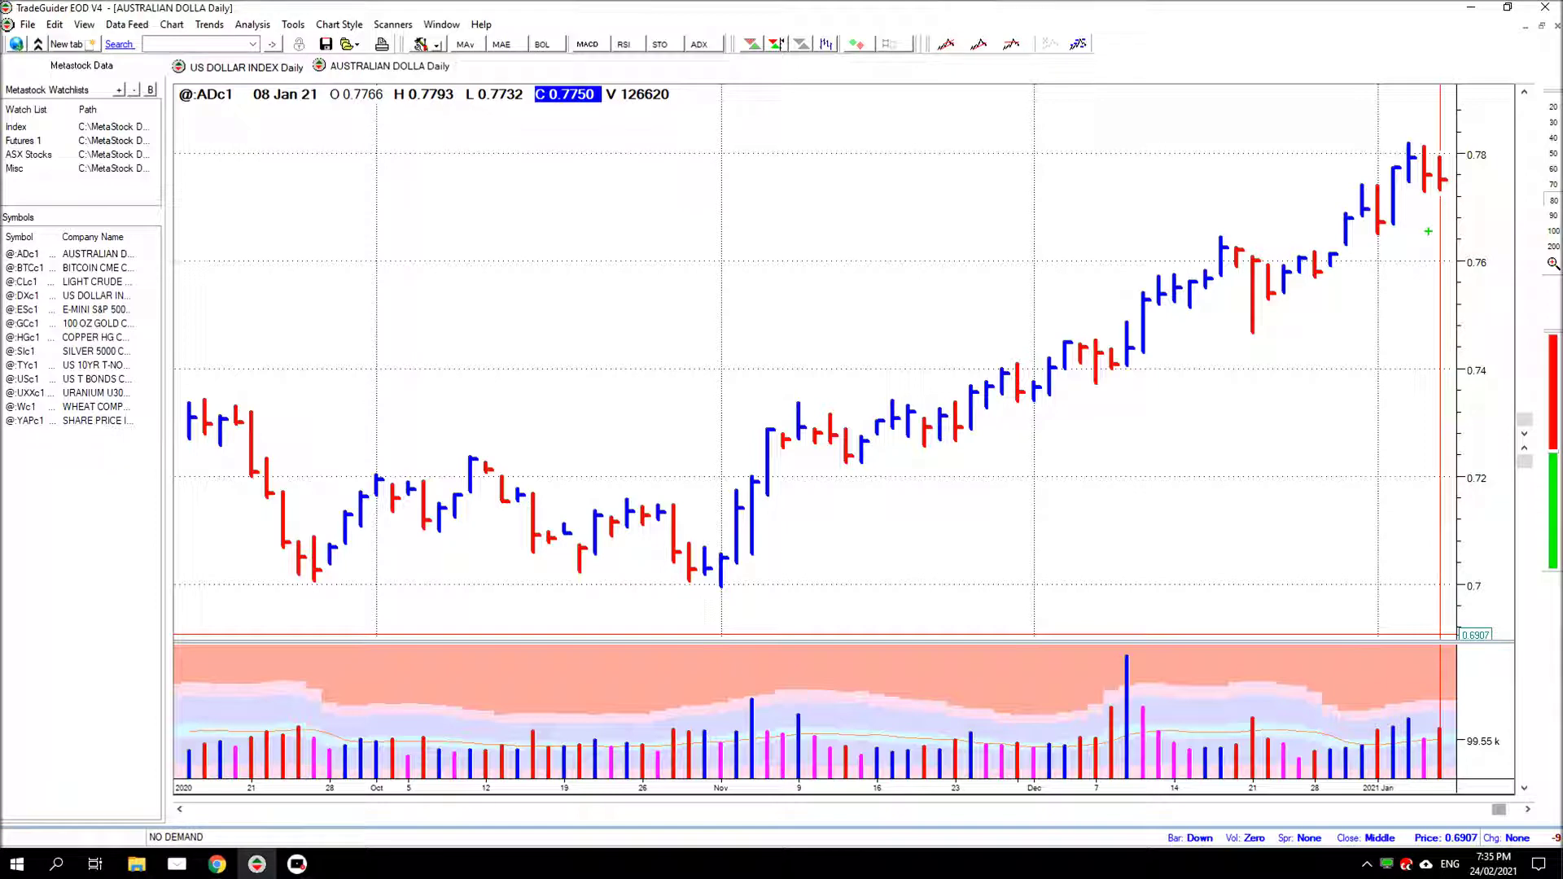
left_click_drag(1443, 197, 1465, 275)
left_click_drag(1442, 718, 1475, 647)
left_click_drag(1402, 138, 1376, 73)
left_click_drag(1423, 138, 1417, 73)
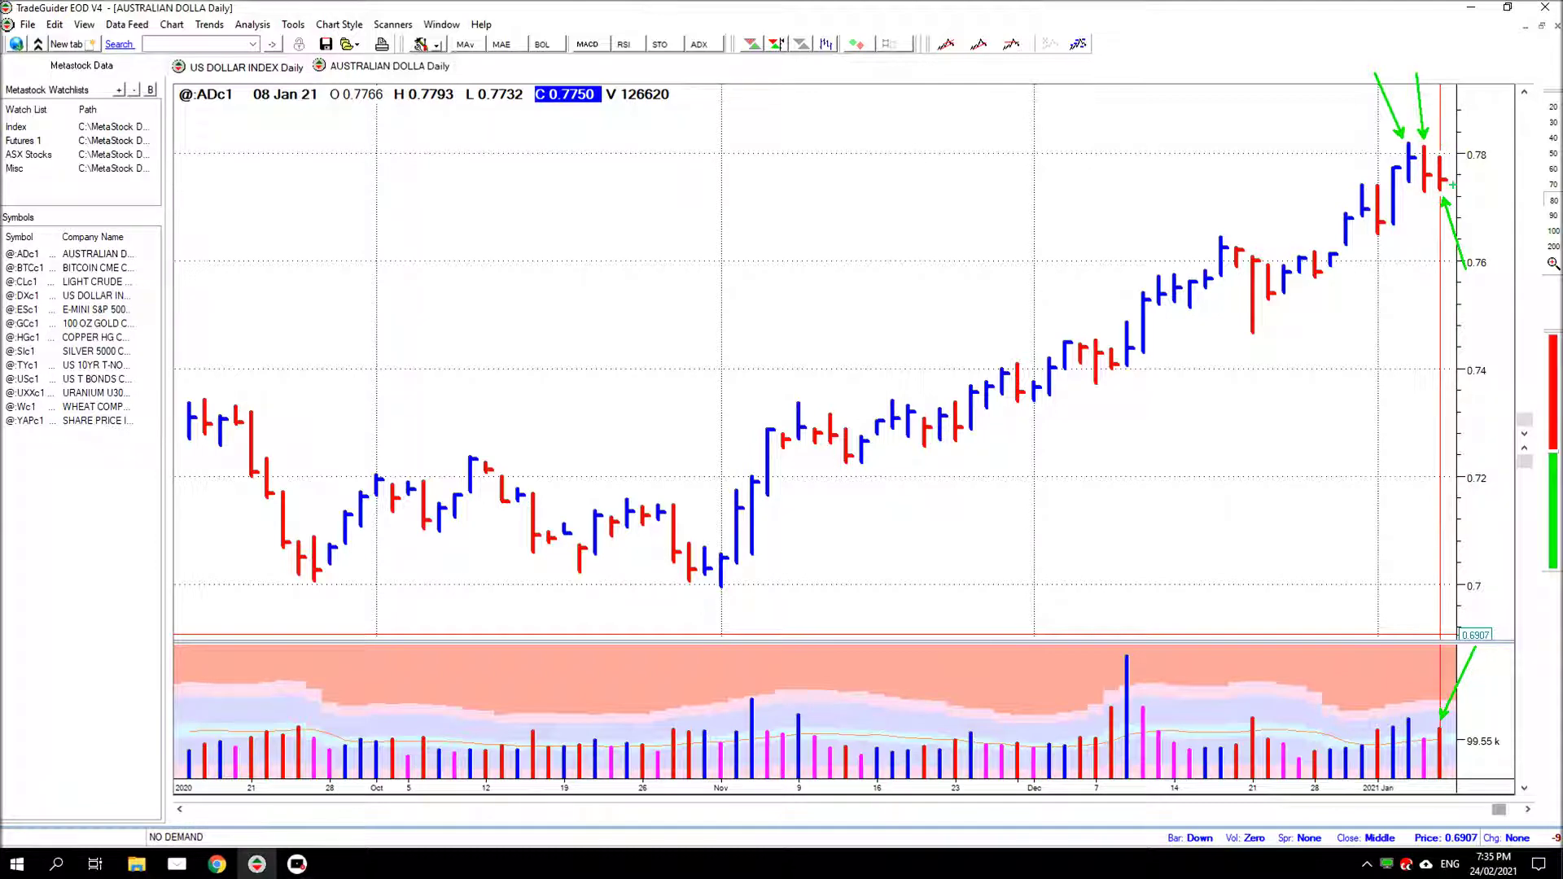
left_click_drag(1443, 152, 1471, 85)
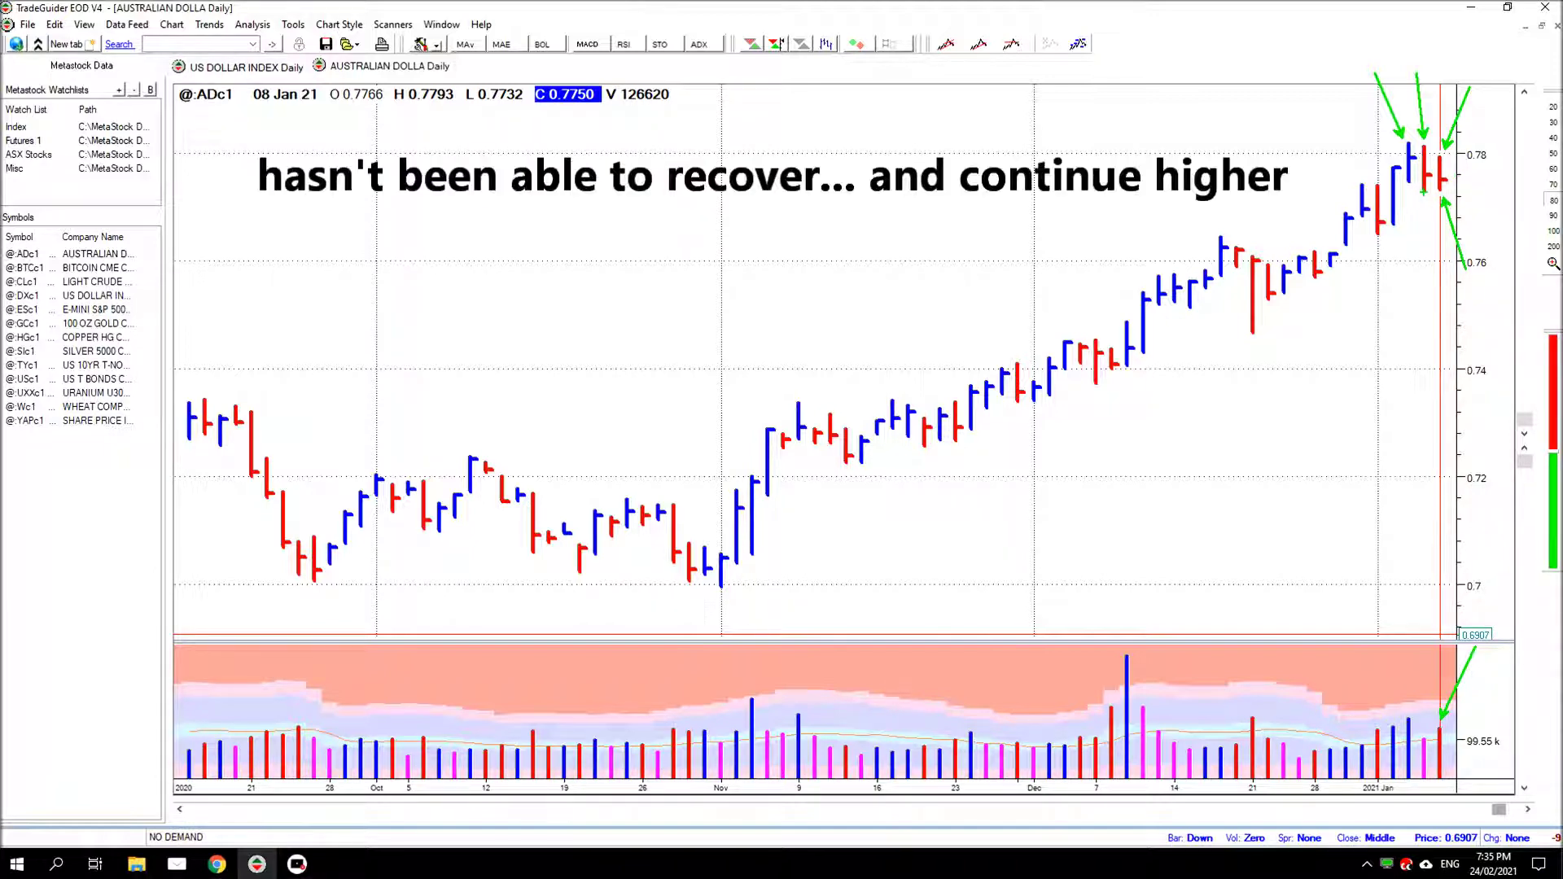
Draw lines along the 07 Jan bar's low and close, and point arrows at that low and the latest volume bar
left_click_drag(1423, 192, 1475, 192)
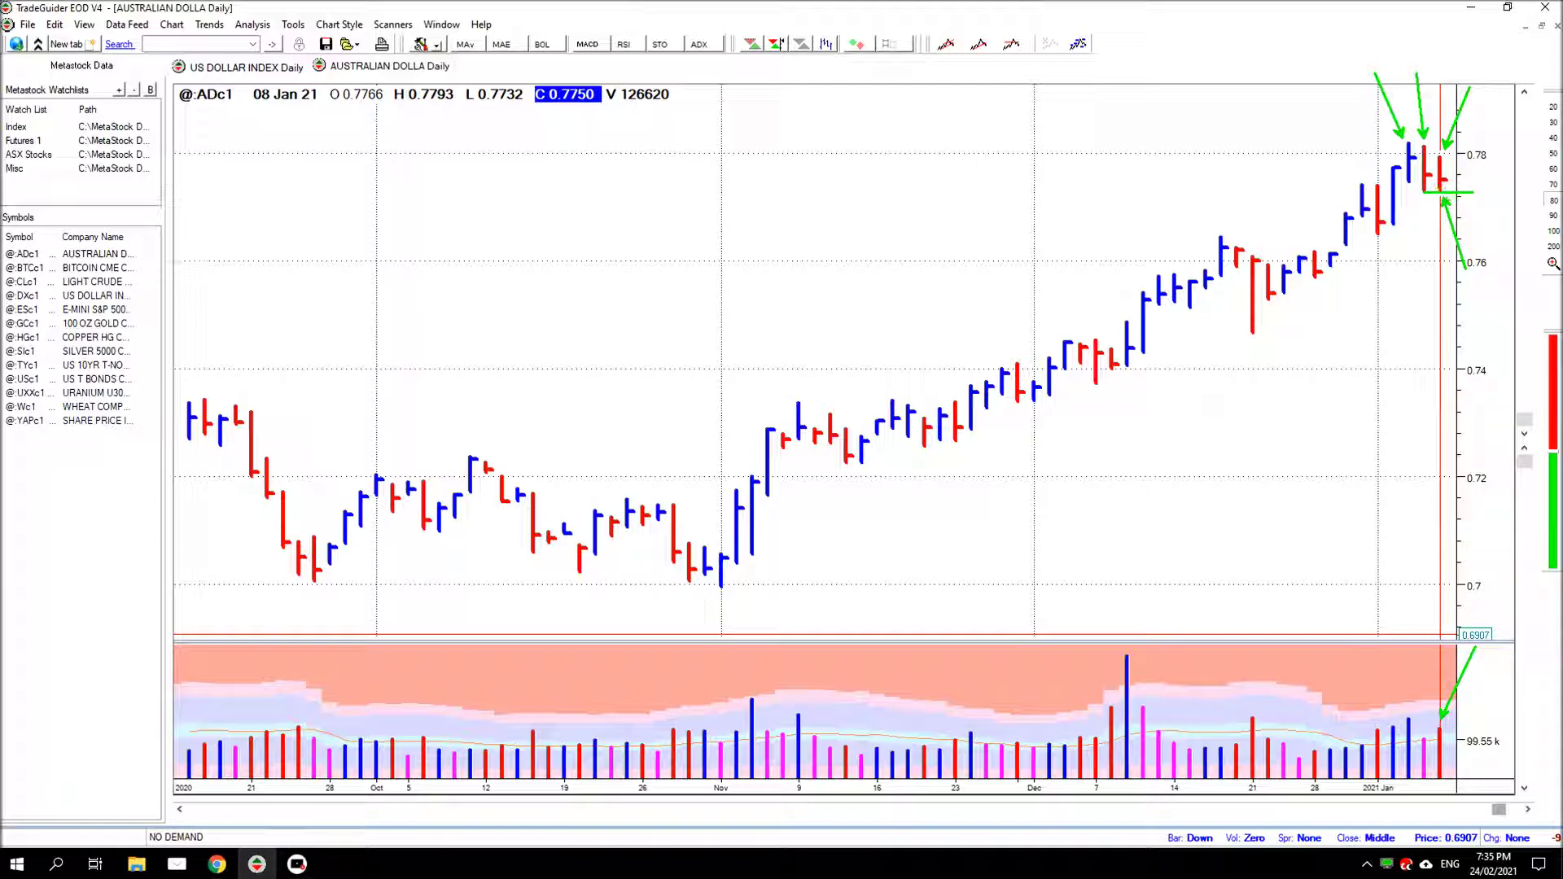
left_click_drag(1424, 200, 1409, 231)
left_click_drag(1456, 720, 1492, 669)
left_click_drag(1428, 174, 1459, 175)
Clear the drawings, advance to 11 Jan 21, and mark the 07 Jan low with a line and the new bar's low, close and volume with arrows
key("Escape")
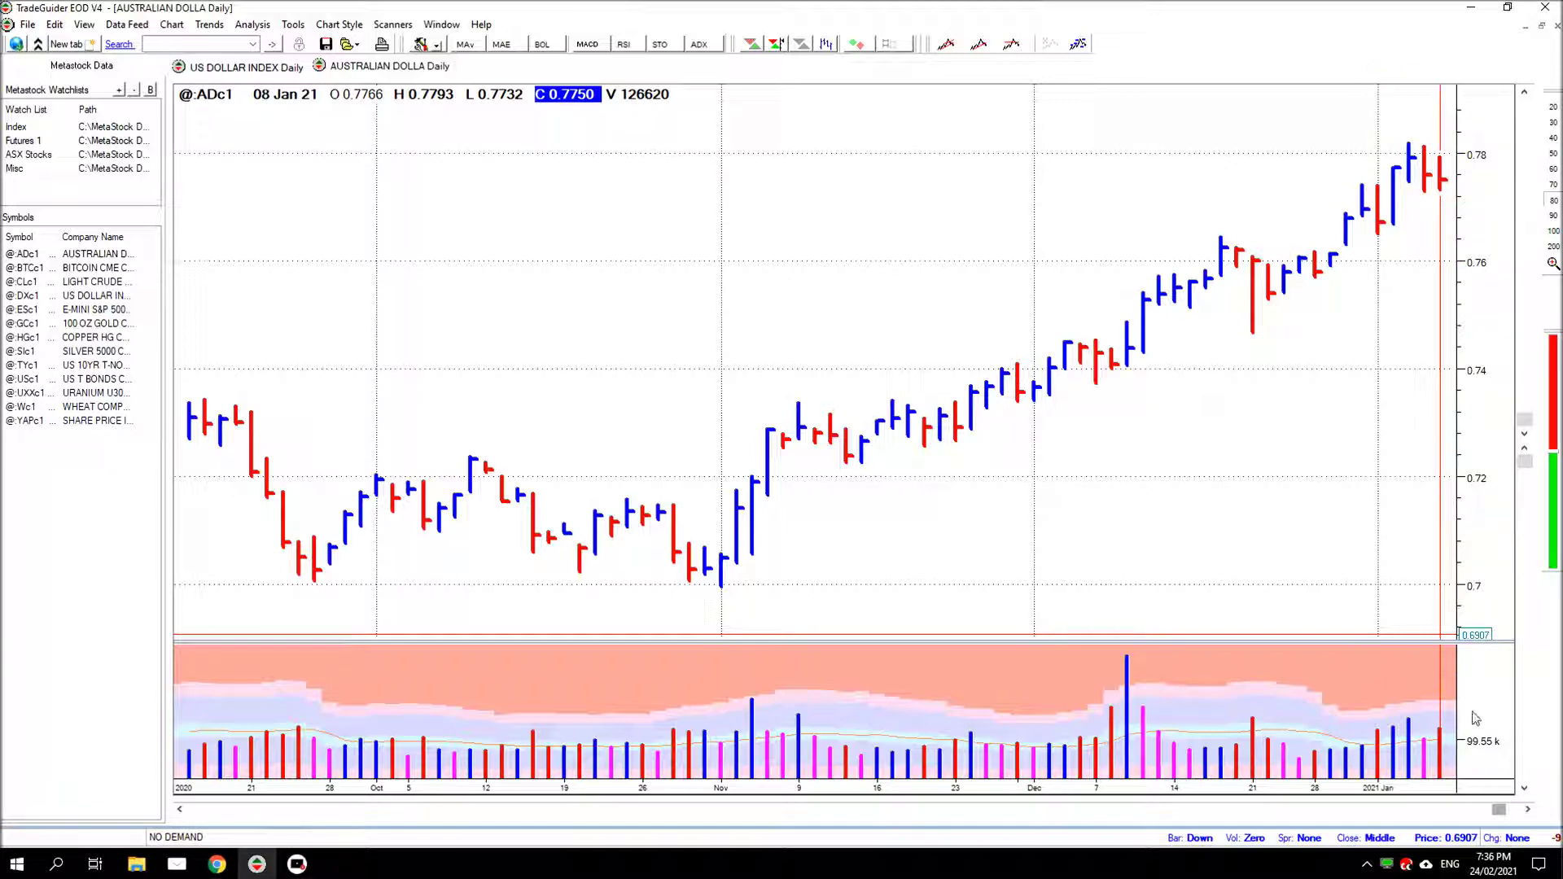
left_click(1529, 809)
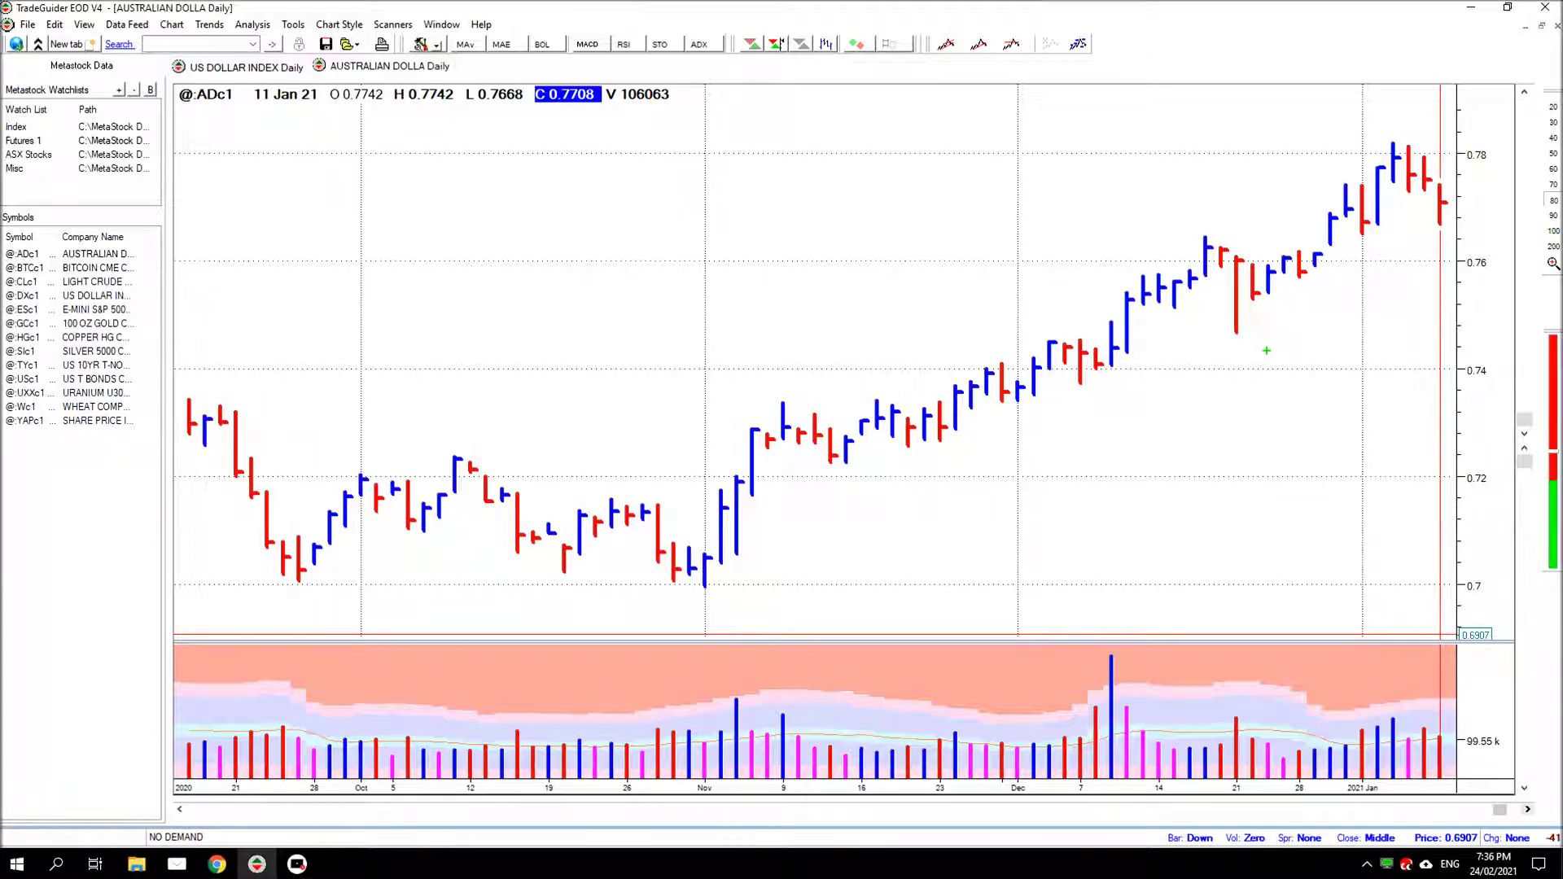
left_click(1410, 190)
left_click_drag(1435, 234, 1395, 326)
left_click_drag(1443, 725, 1460, 694)
left_click_drag(1460, 203, 1497, 204)
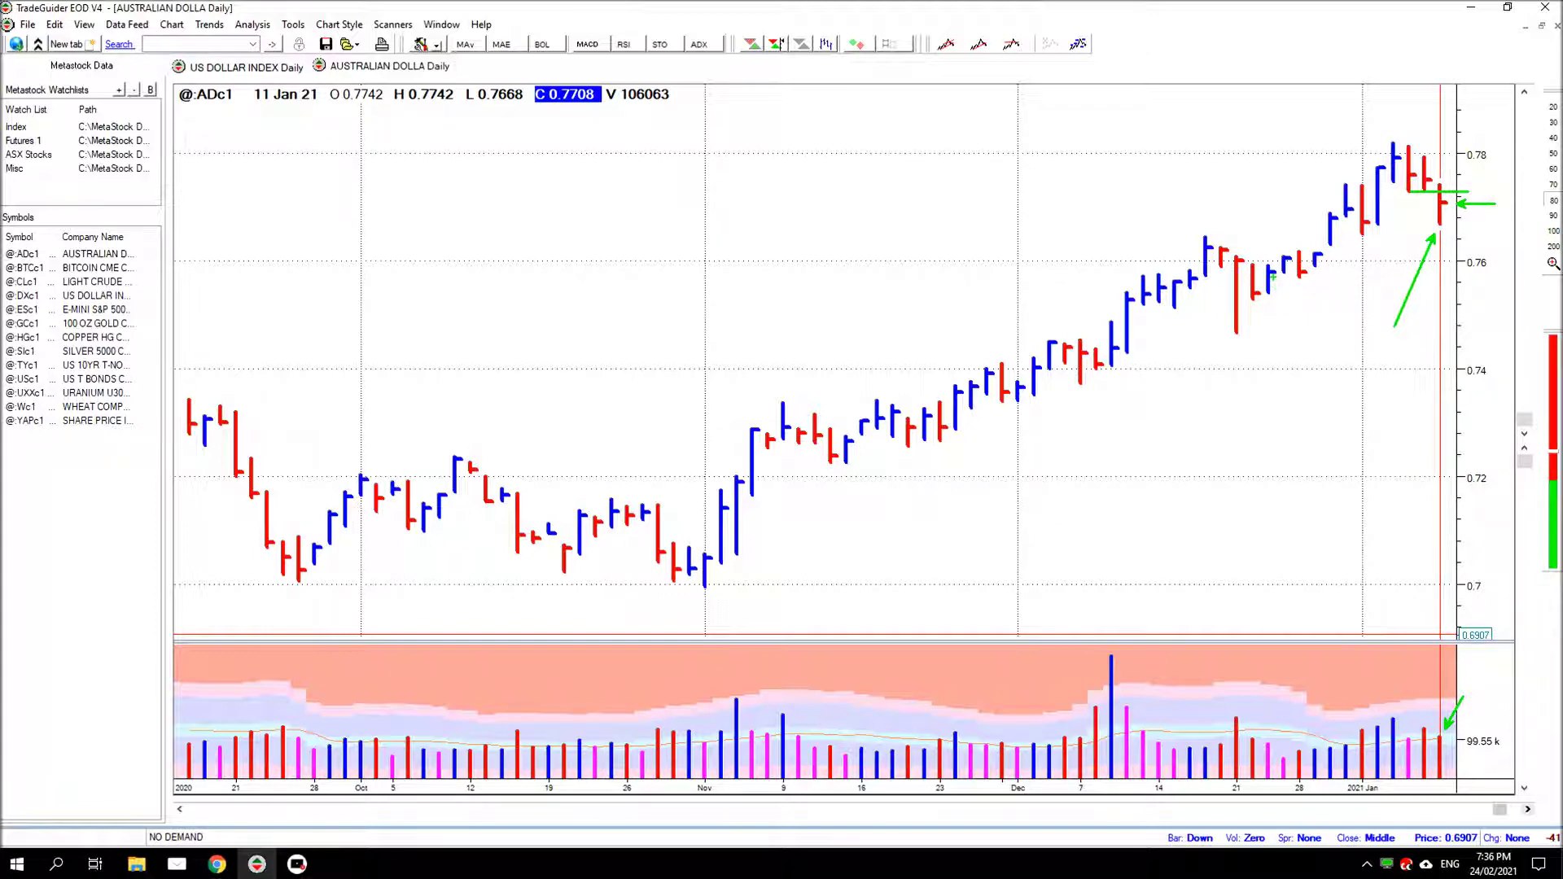
Clear the drawings, advance to 12 Jan 21, and point arrows below the 11 Jan bar, above the new bar, and at its volume
key("Delete")
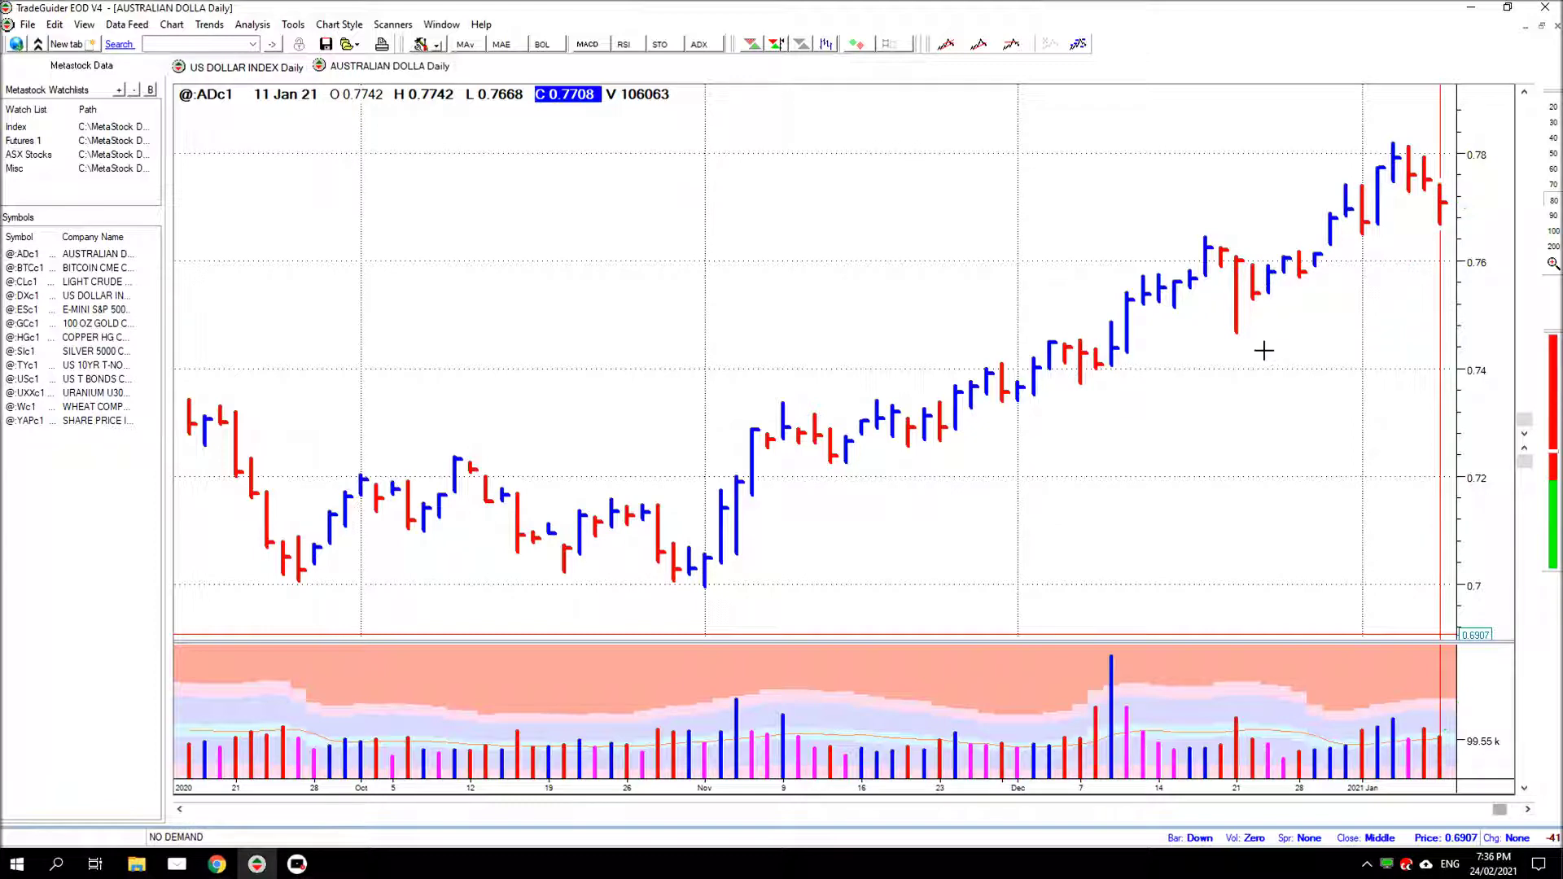
key("Right")
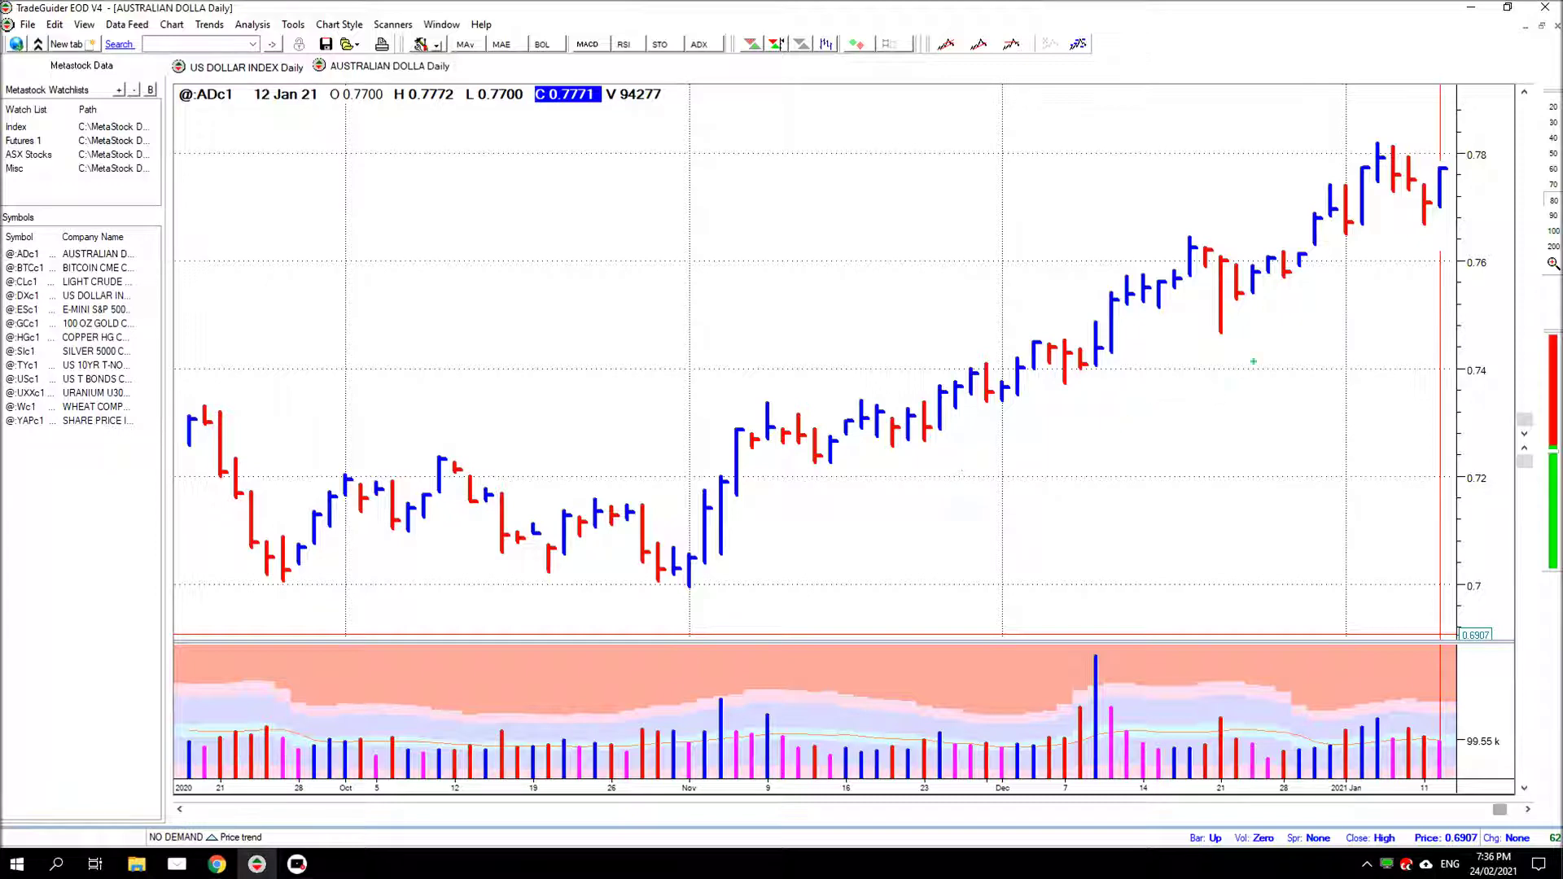
left_click_drag(1421, 236, 1402, 319)
left_click_drag(1444, 154, 1443, 100)
left_click_drag(1440, 737, 1478, 680)
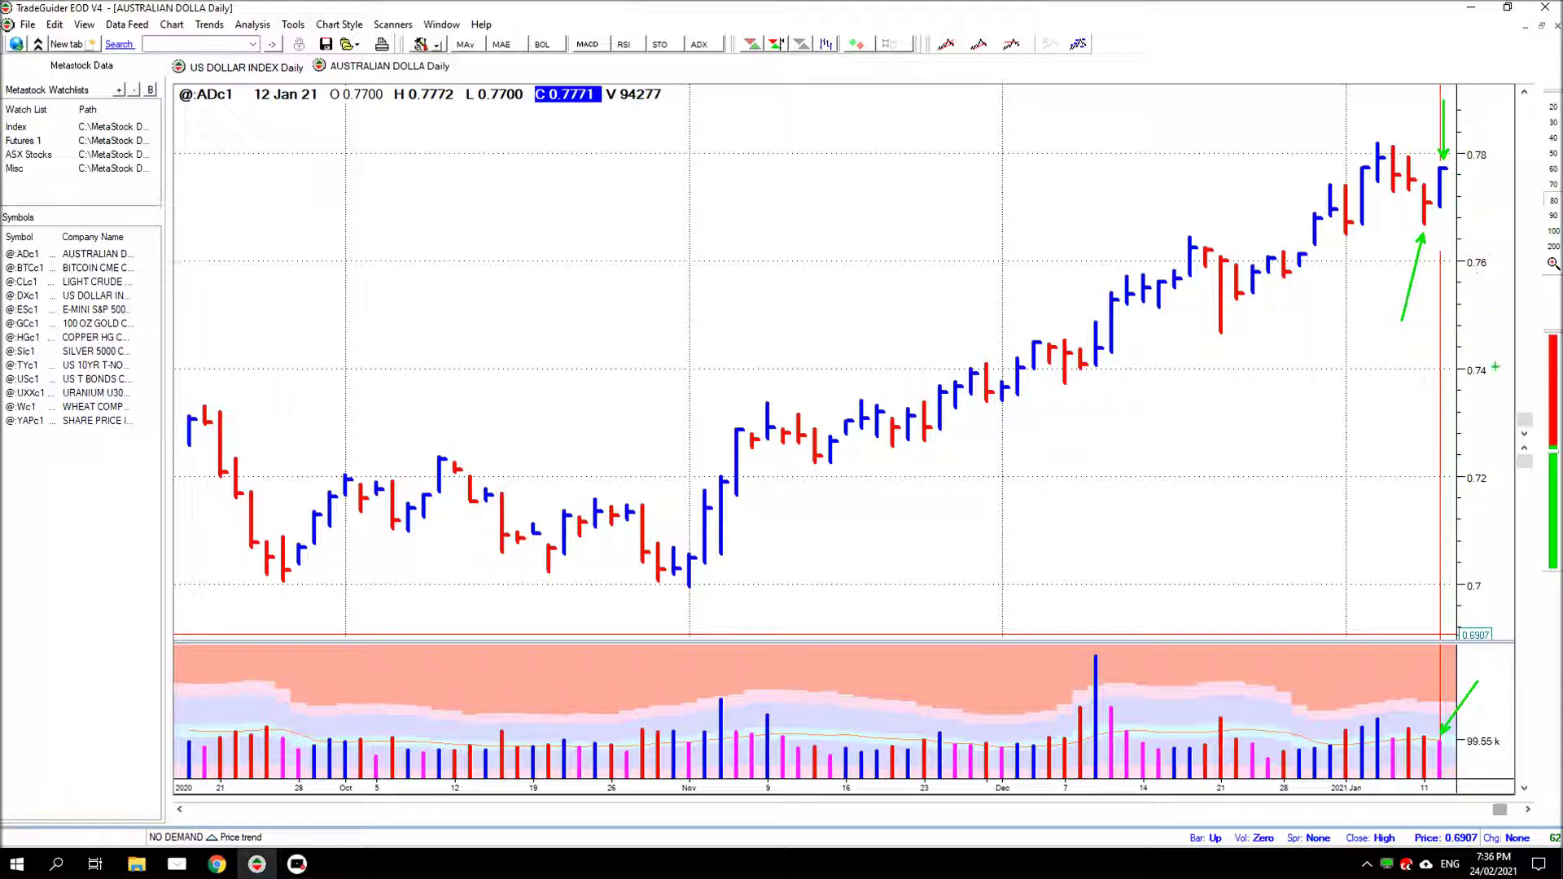
left_click(1372, 138)
Clear the drawings, advance to 13 Jan 21, circle the 06 to 08 Jan bars, and point arrows at the last three bars and latest volume
key("Escape")
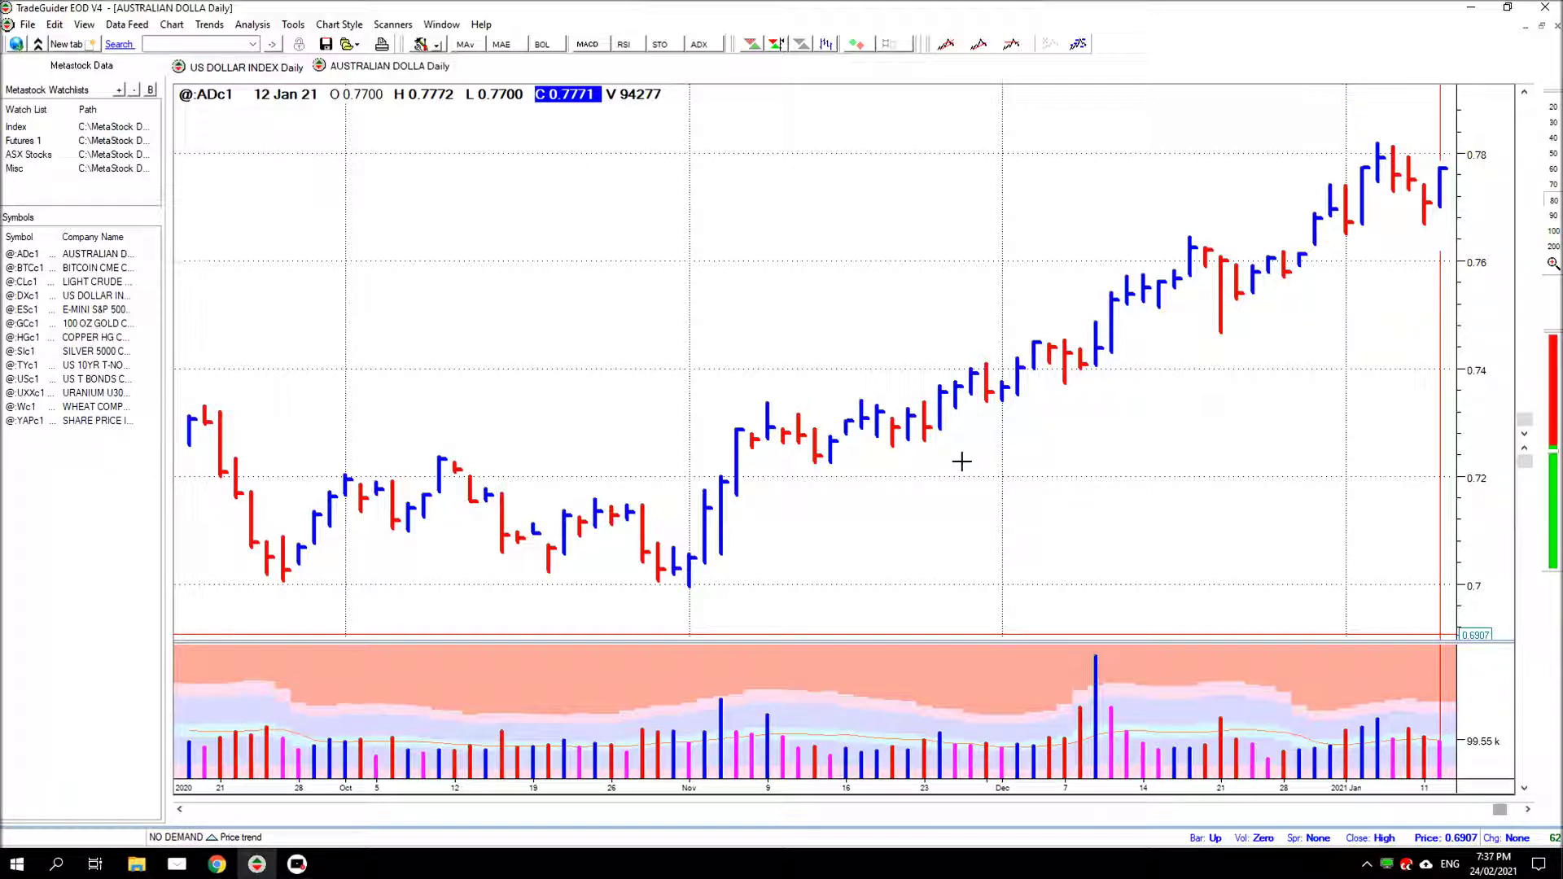
key("Right")
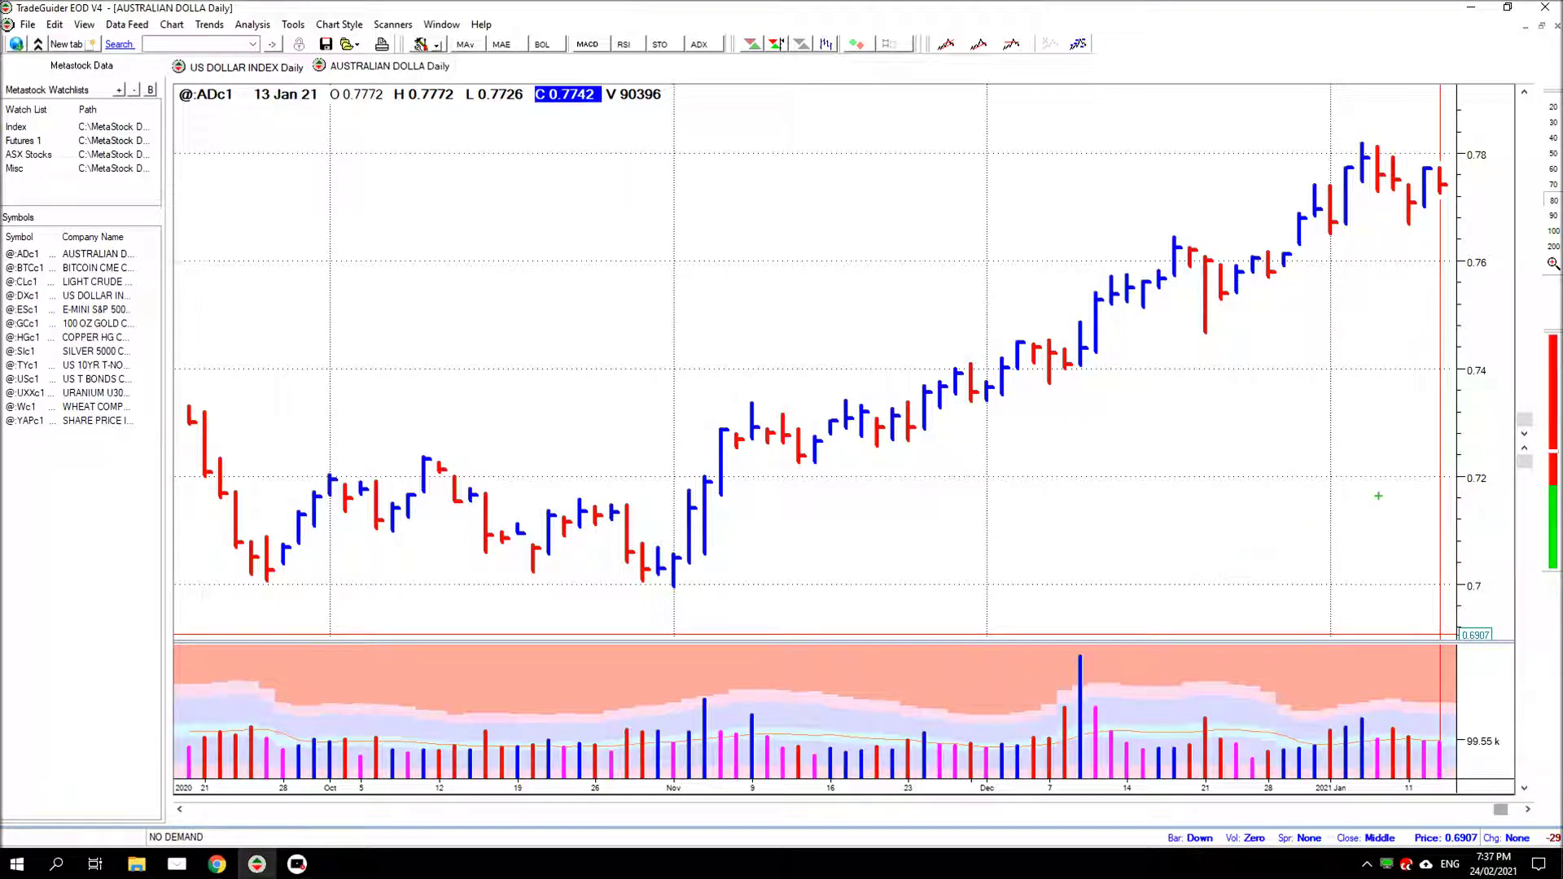
left_click_drag(1451, 205, 1475, 260)
left_click_drag(1442, 735, 1468, 684)
mouse_move(1359, 140)
left_mouse_down()
mouse_move(1389, 194)
mouse_move(1356, 147)
left_mouse_up()
left_click_drag(1412, 228, 1387, 285)
mouse_move(1409, 148)
left_mouse_down()
mouse_move(1426, 151)
mouse_move(1411, 106)
left_mouse_up()
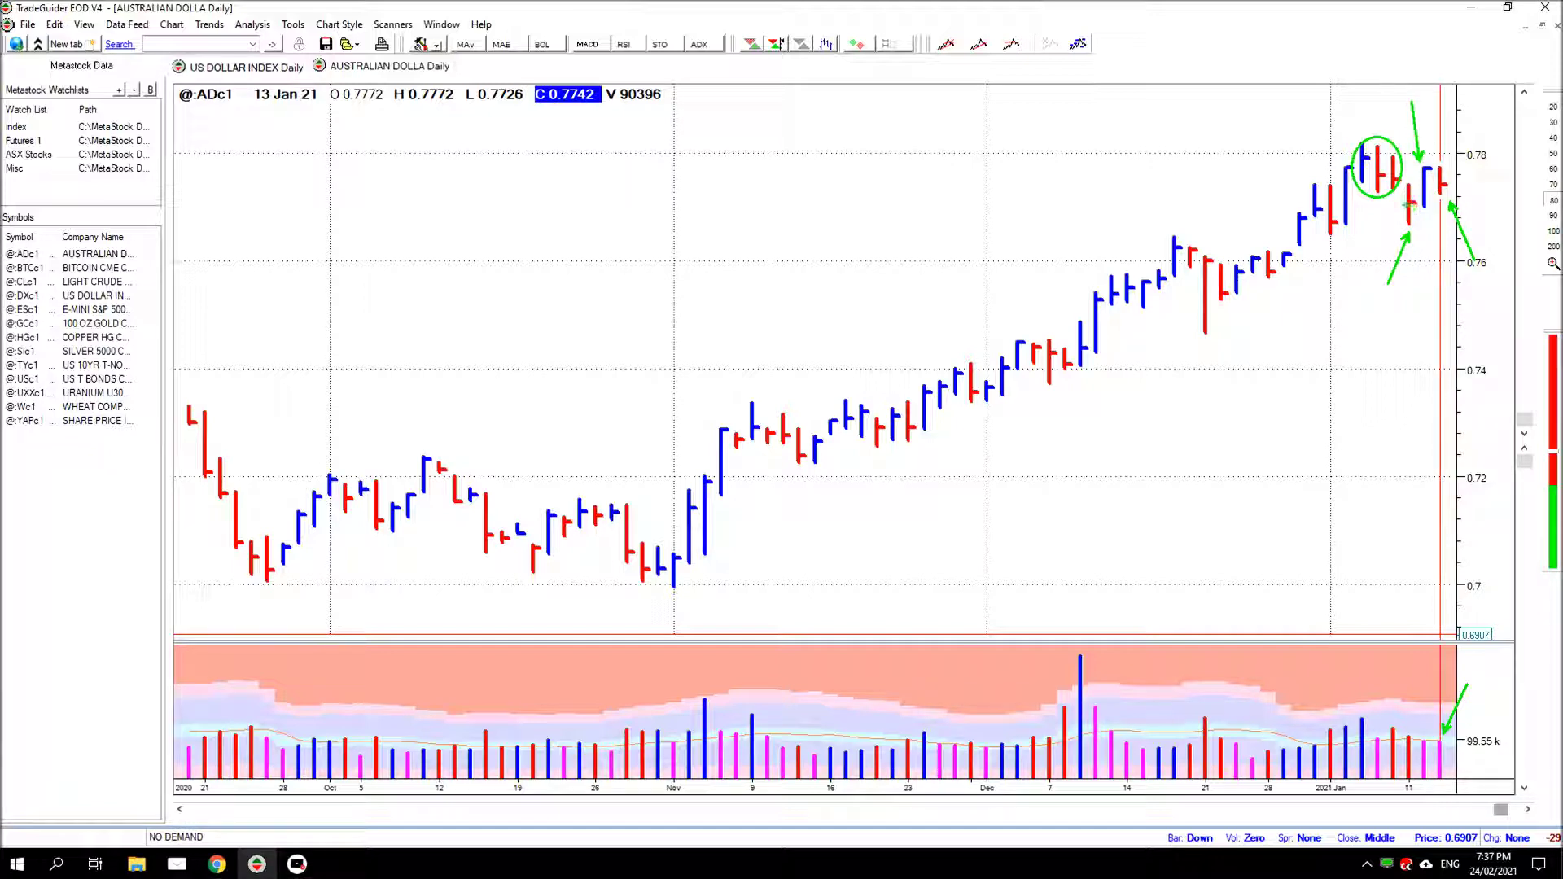
mouse_move(1415, 204)
left_mouse_down()
mouse_move(1398, 219)
mouse_move(1421, 220)
mouse_move(1413, 203)
left_mouse_up()
Clear the drawings, advance to 14 Jan 21, and point arrows at the new bar's high, close and volume
key("e")
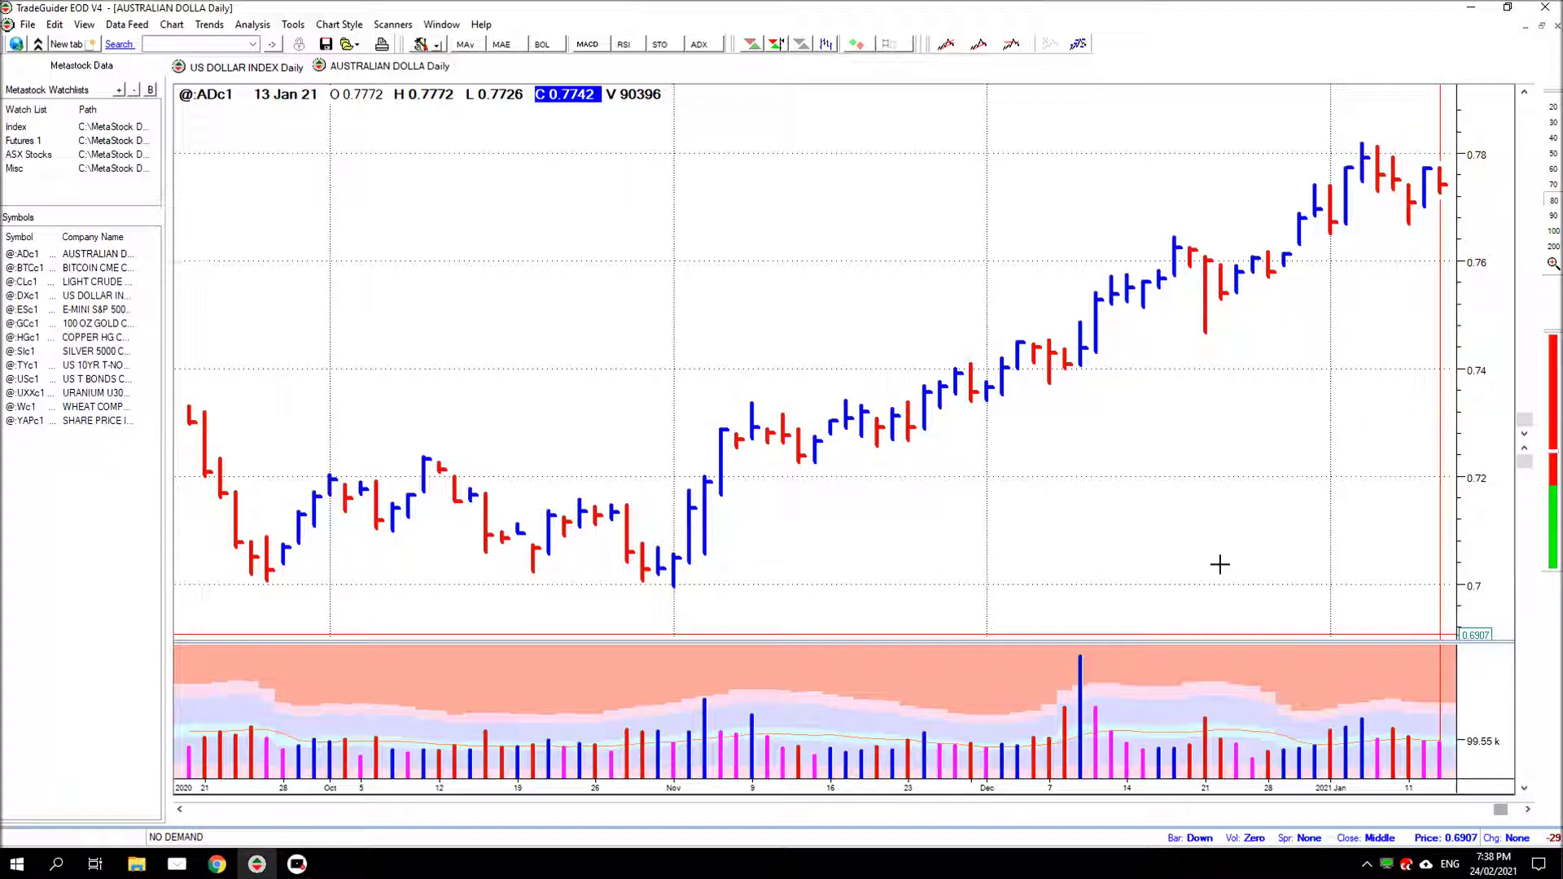
key("Right")
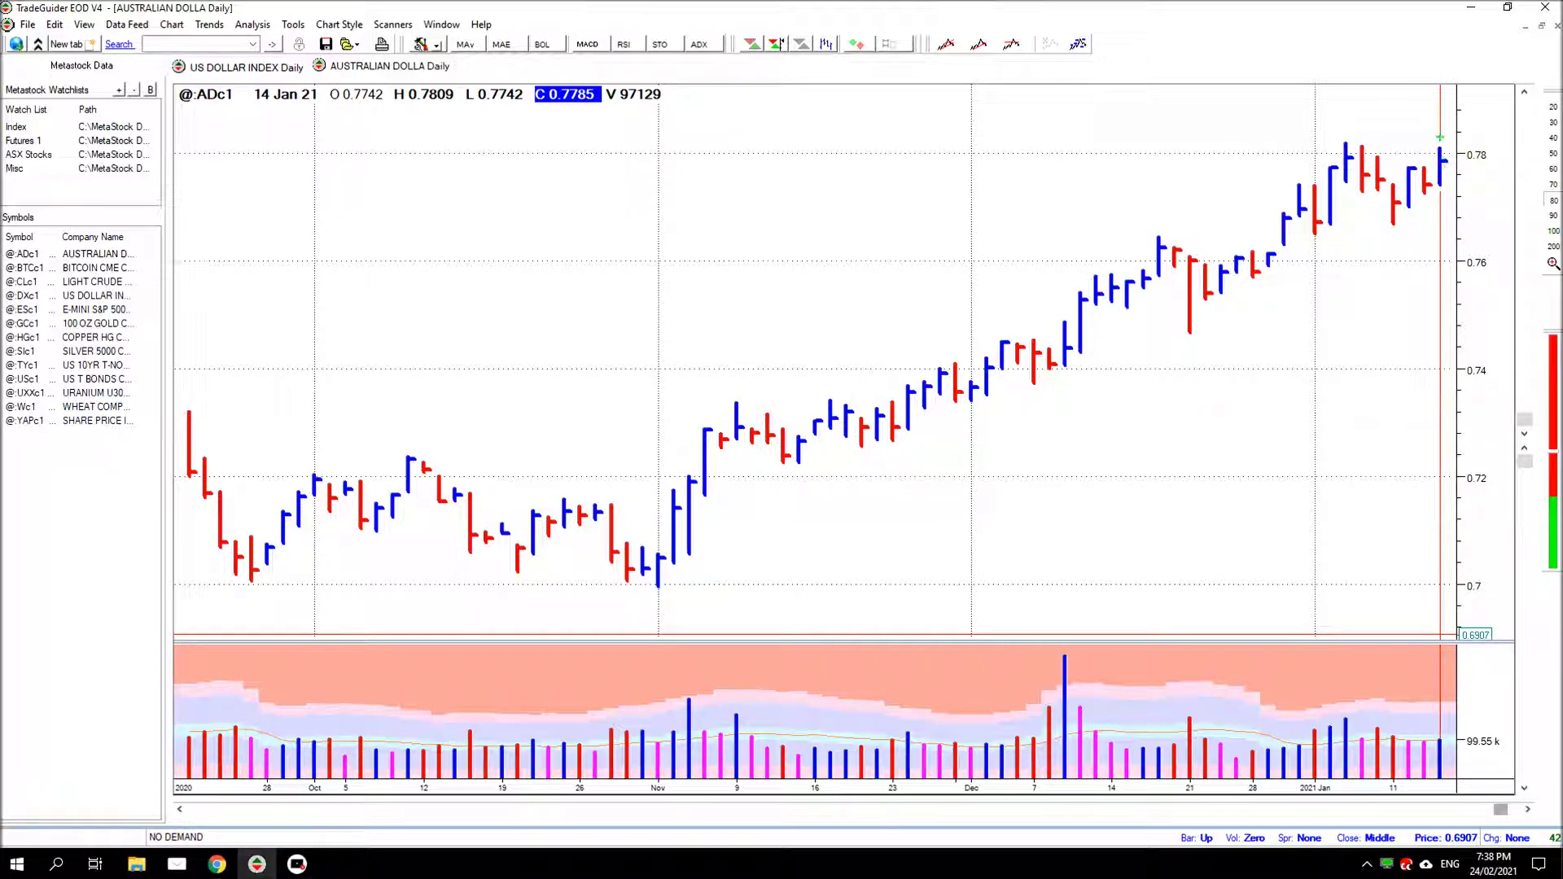
left_click_drag(1438, 140, 1426, 96)
left_click_drag(1460, 163, 1515, 164)
left_click_drag(1440, 735, 1469, 659)
Draw a horizontal line from the 06 Jan close, point an arrow at that bar's high, and add an arrow between the latest high and higher prices
left_click_drag(1353, 159, 1434, 158)
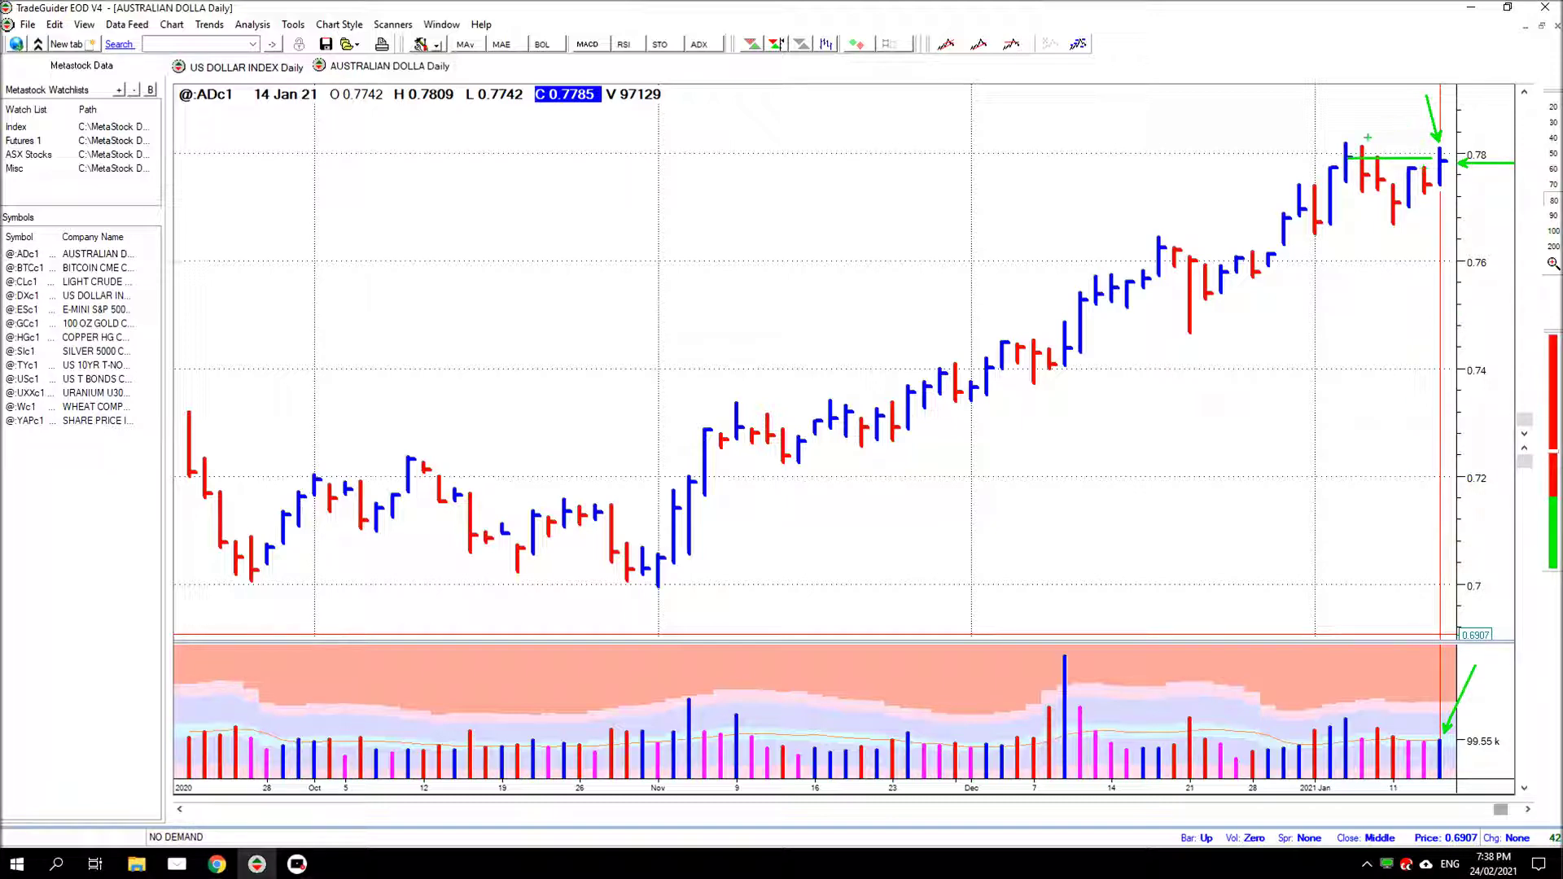
left_click_drag(1323, 96, 1342, 137)
left_click_drag(1485, 74, 1446, 142)
Circle the three sideways pullbacks in the uptrend: early December, late December and early to mid January
left_click_drag(990, 327, 1071, 389)
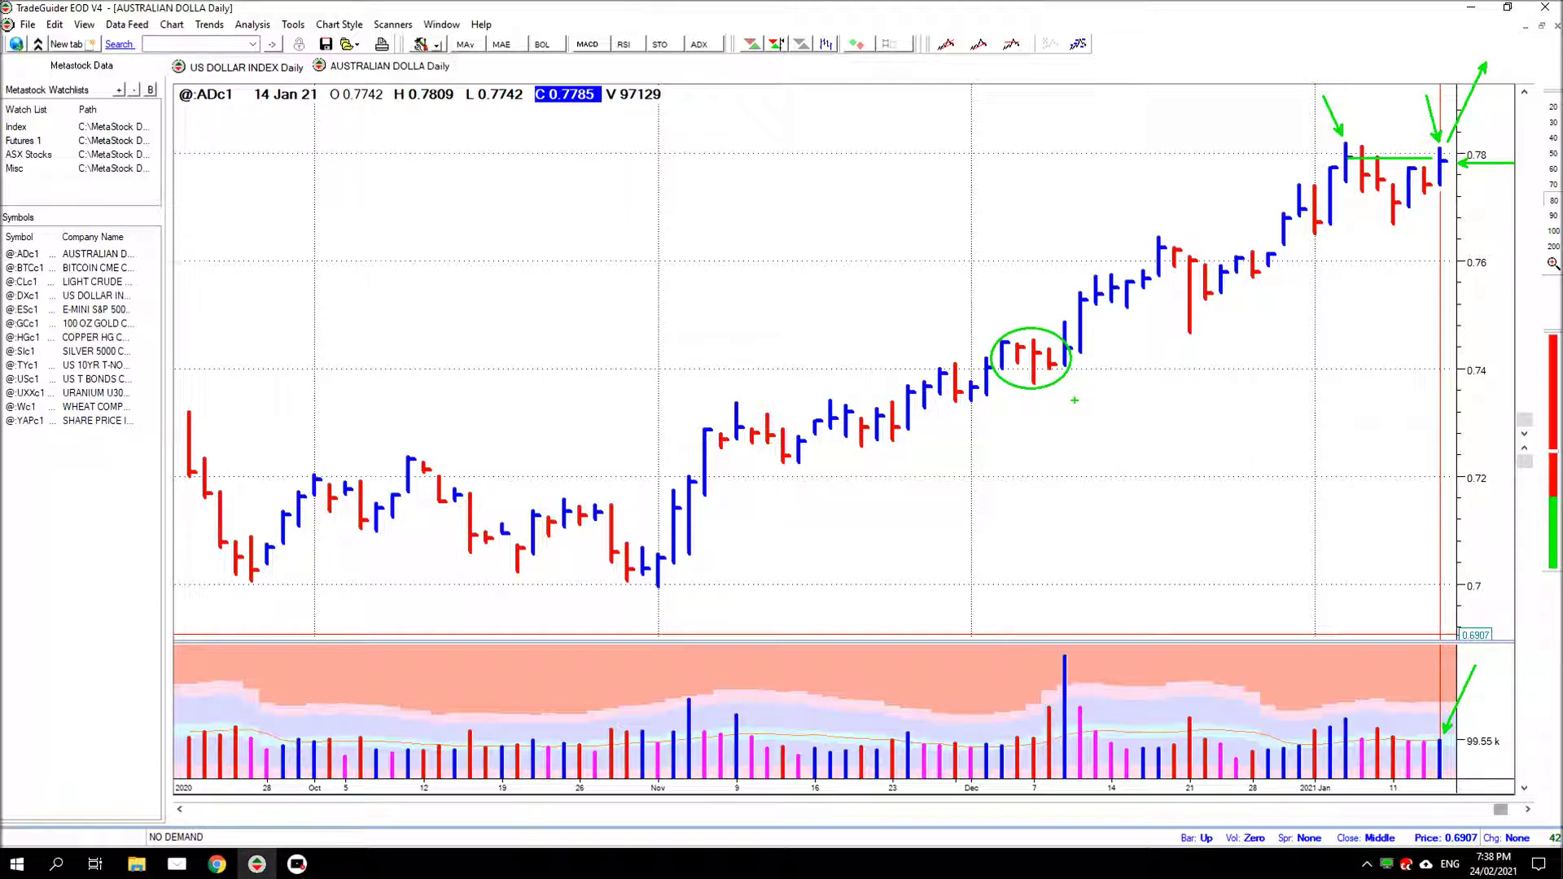
left_click_drag(1149, 235, 1287, 301)
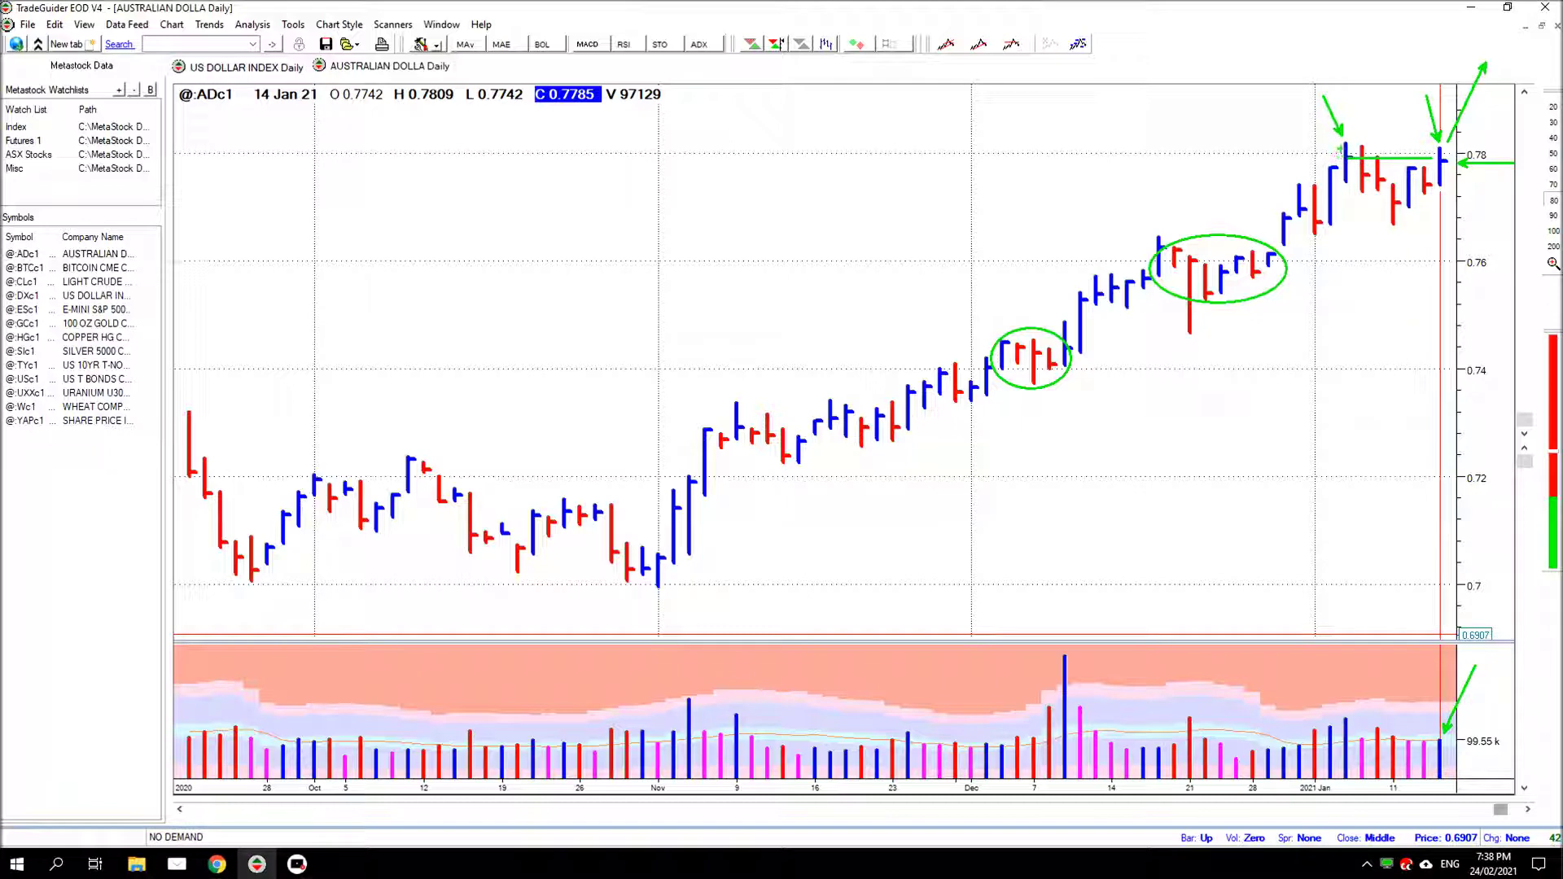
left_click_drag(1332, 145, 1462, 215)
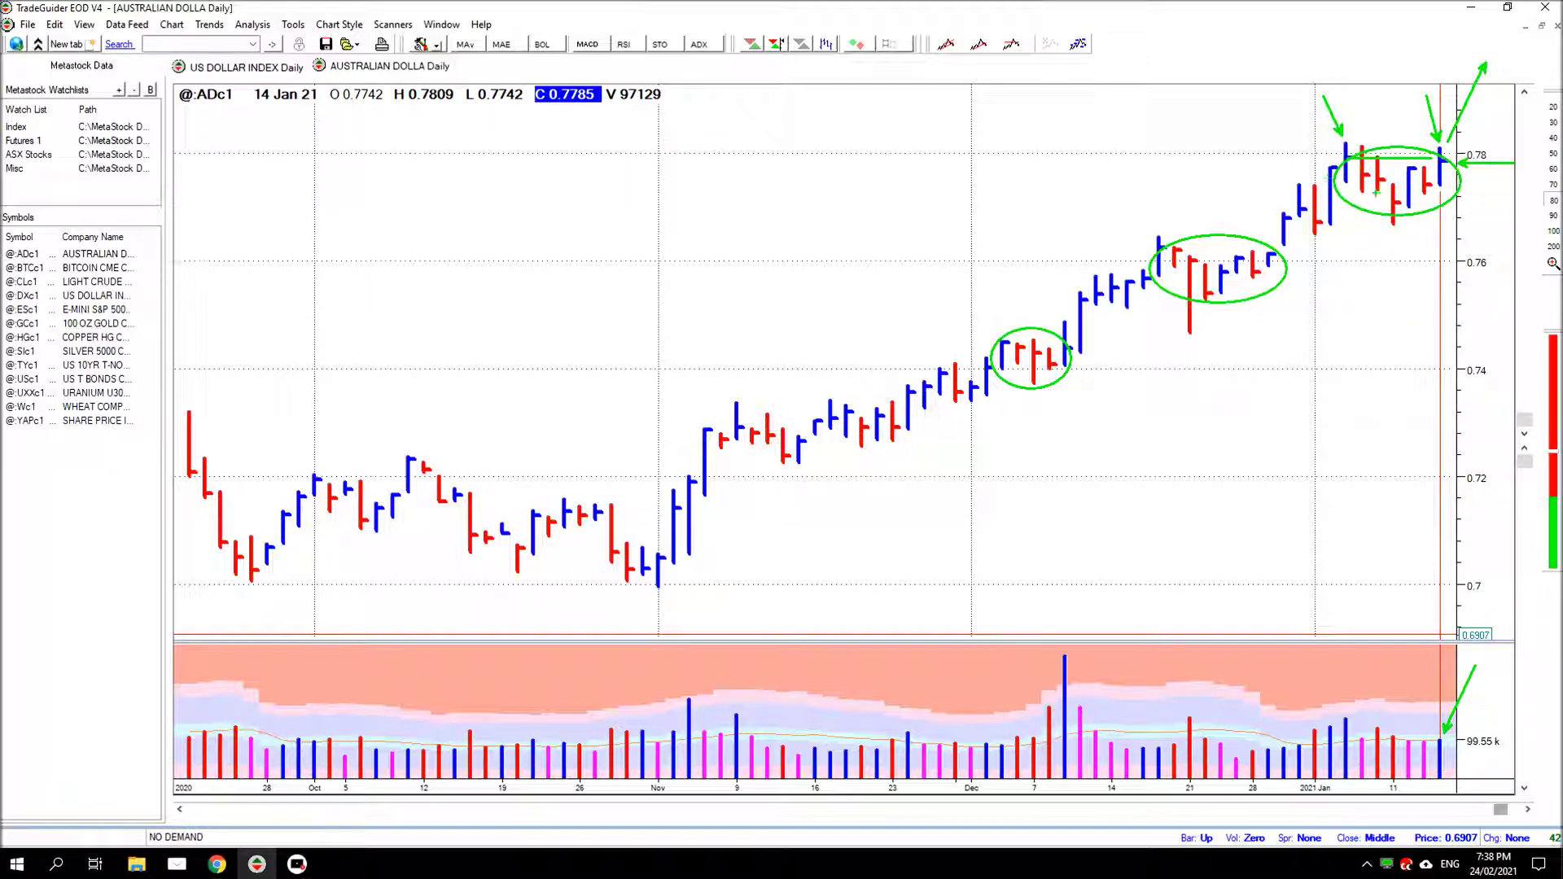
Clear the drawings, advance to 15 Jan 21, draw two horizontal lines across the new bar, and point arrows at its low and volume
key("Escape")
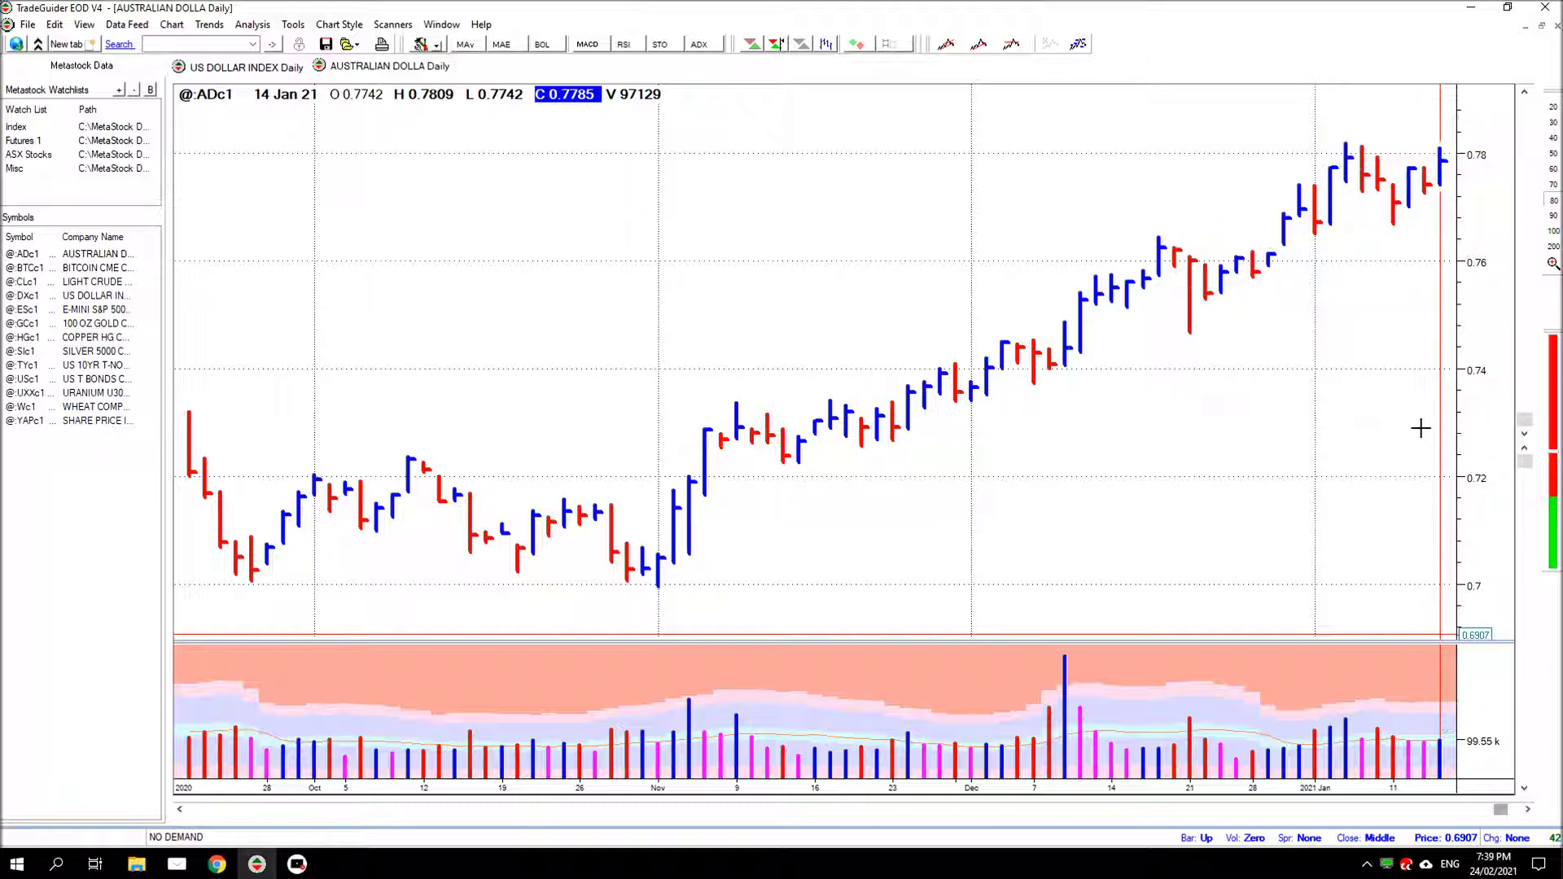
key("Right")
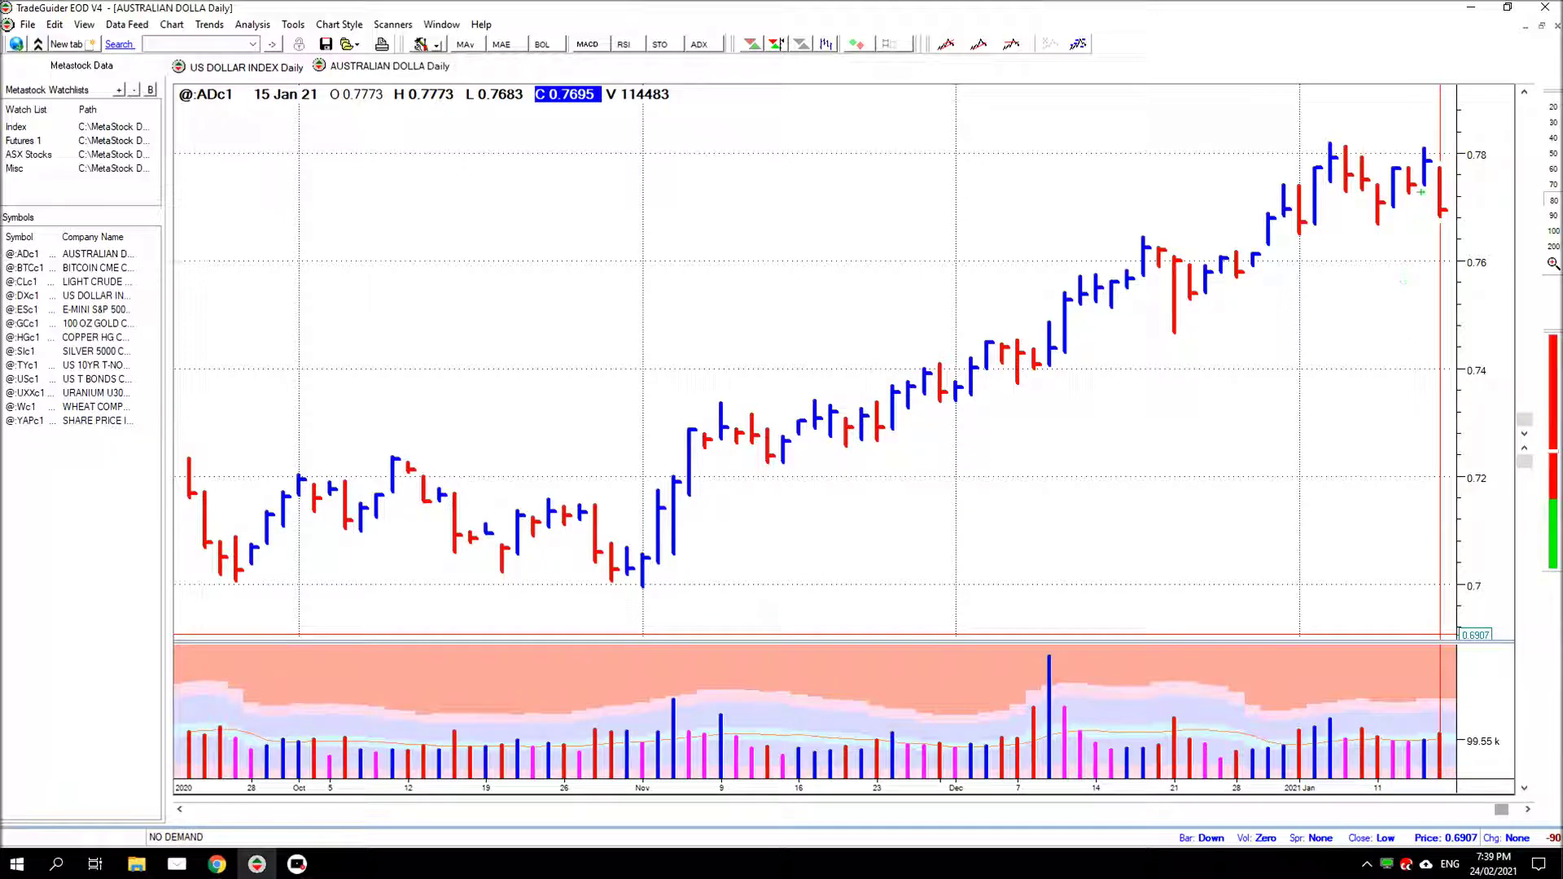
left_click_drag(1420, 186, 1478, 185)
left_click_drag(1418, 200, 1463, 207)
left_click_drag(1441, 228, 1396, 310)
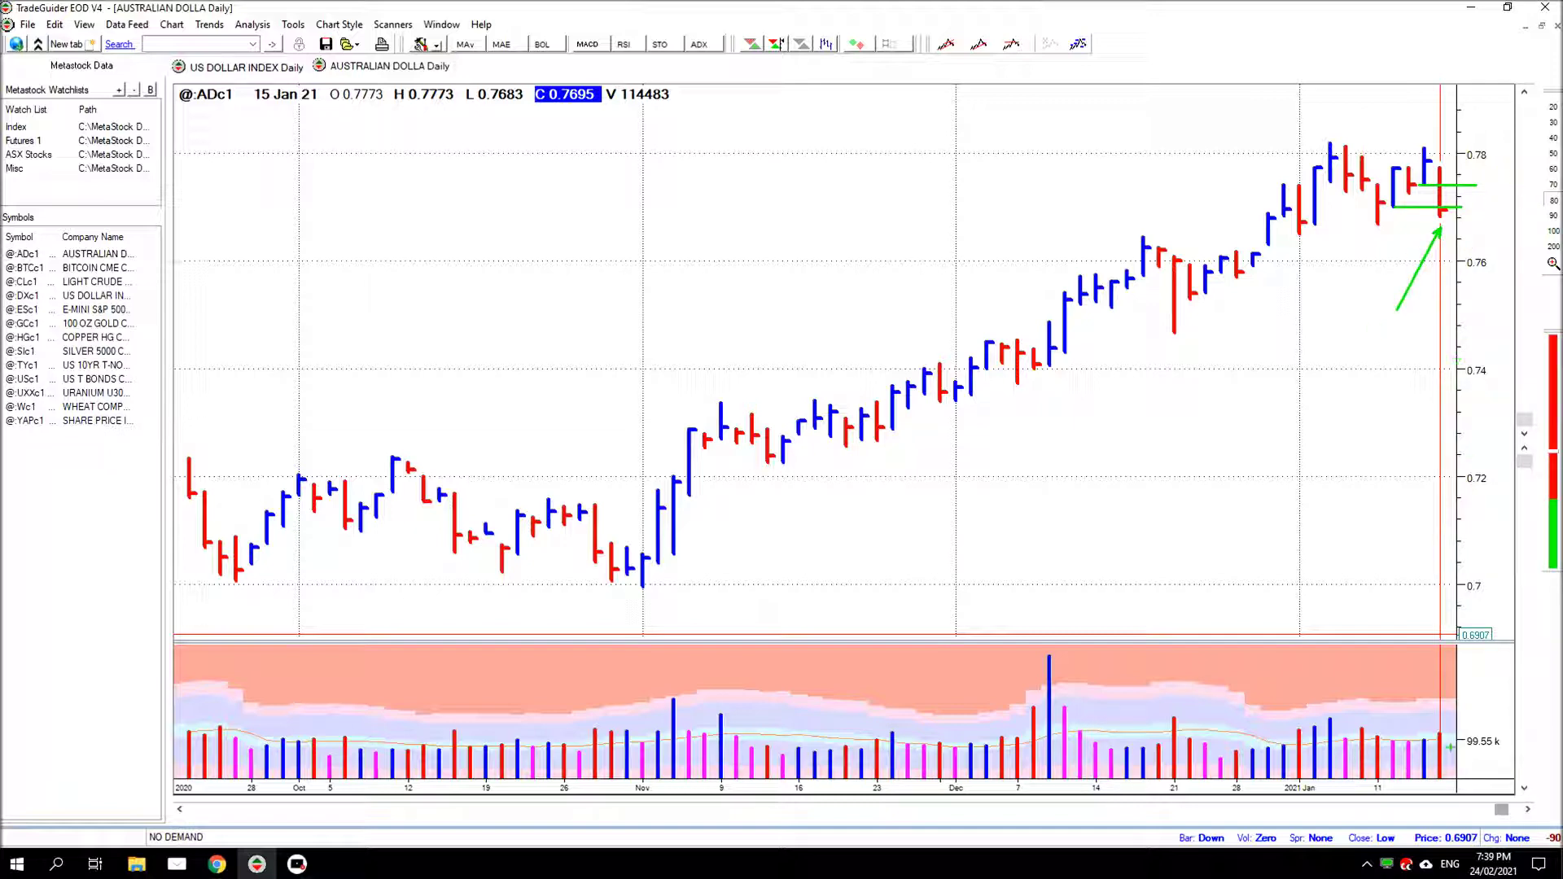
left_click_drag(1446, 729, 1469, 649)
Clear the drawings, point arrows at the 15 Jan low and volume, draw a line from the 11 Jan close, and mark the 11 Jan bar
key("e")
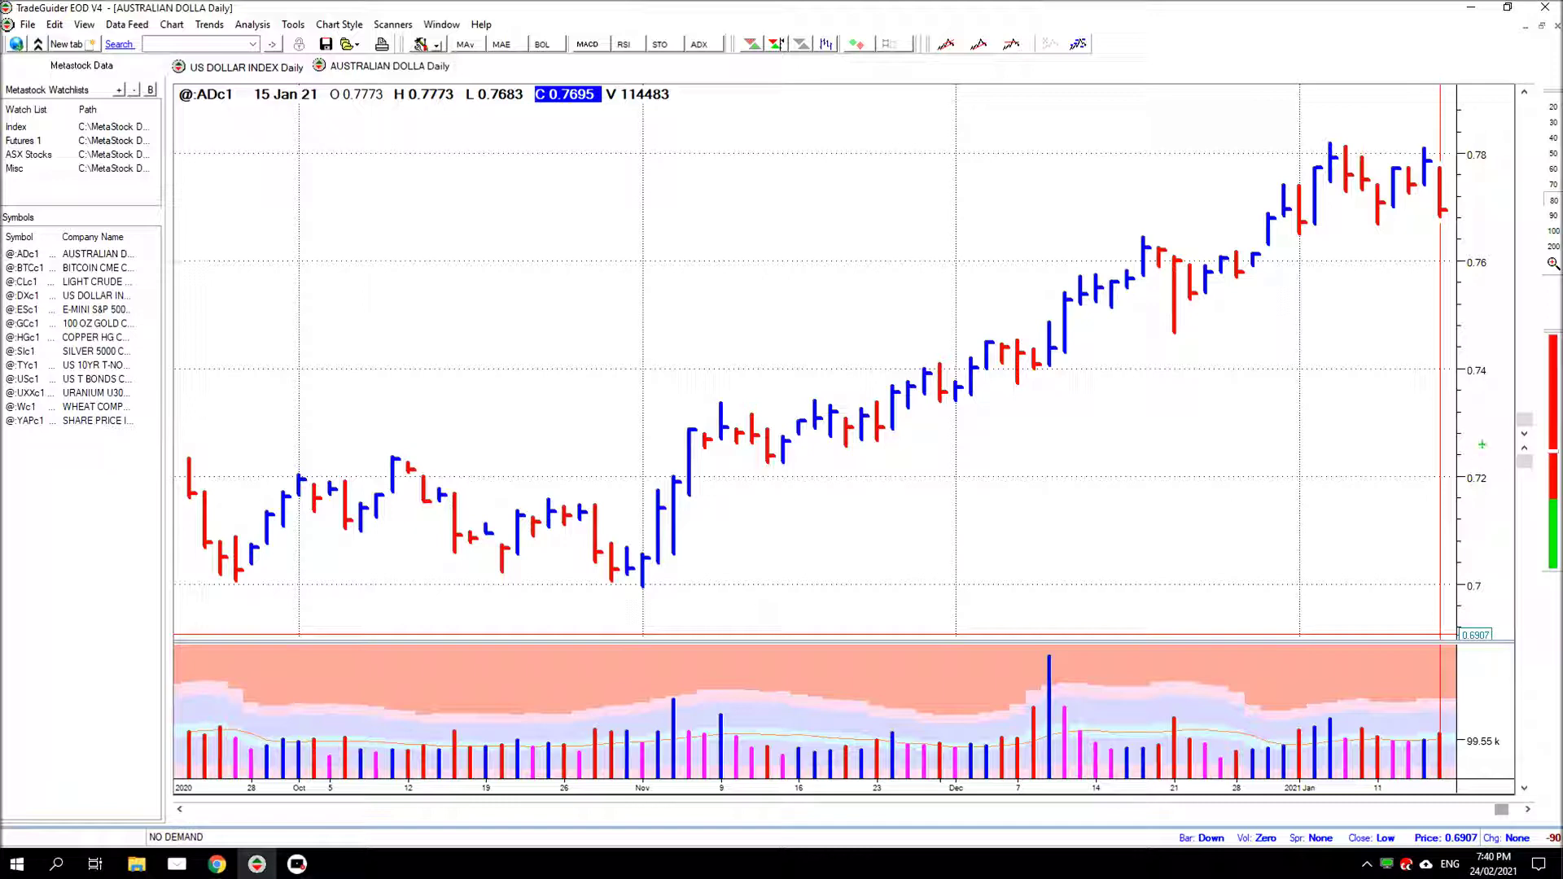
left_click_drag(1441, 222, 1397, 305)
left_click_drag(1446, 726, 1469, 694)
left_click_drag(1382, 205, 1470, 205)
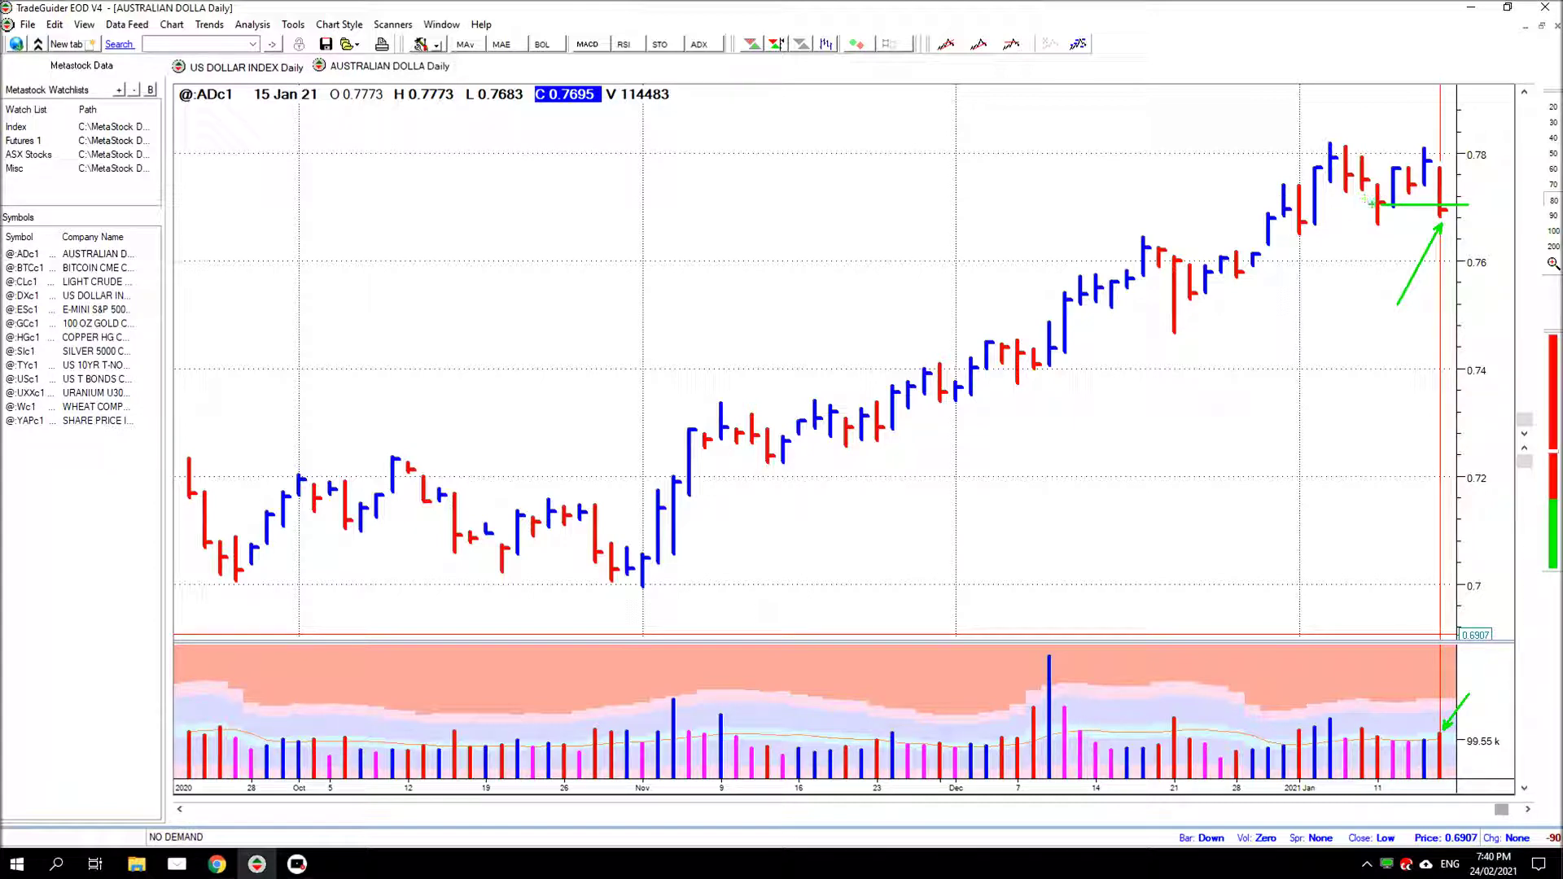
left_click_drag(1368, 202, 1389, 228)
left_click_drag(1433, 218, 1395, 218)
Clear the drawings, advance to 19 Jan 21, mark its low, close and volume, circle the last two closes, and line the 11 Jan low
key("Escape")
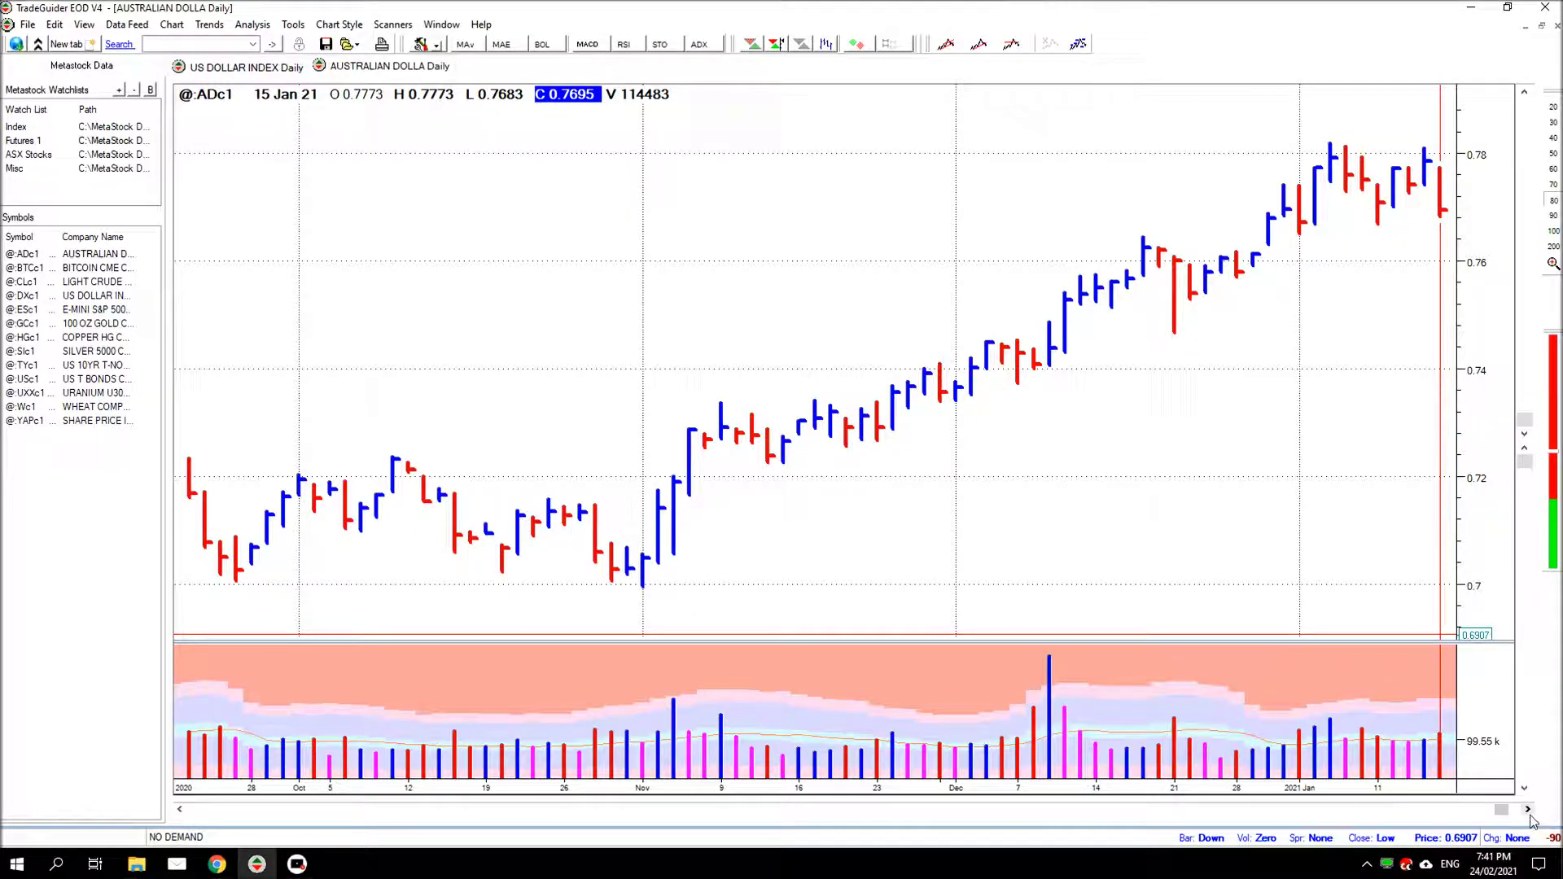
left_click(1529, 810)
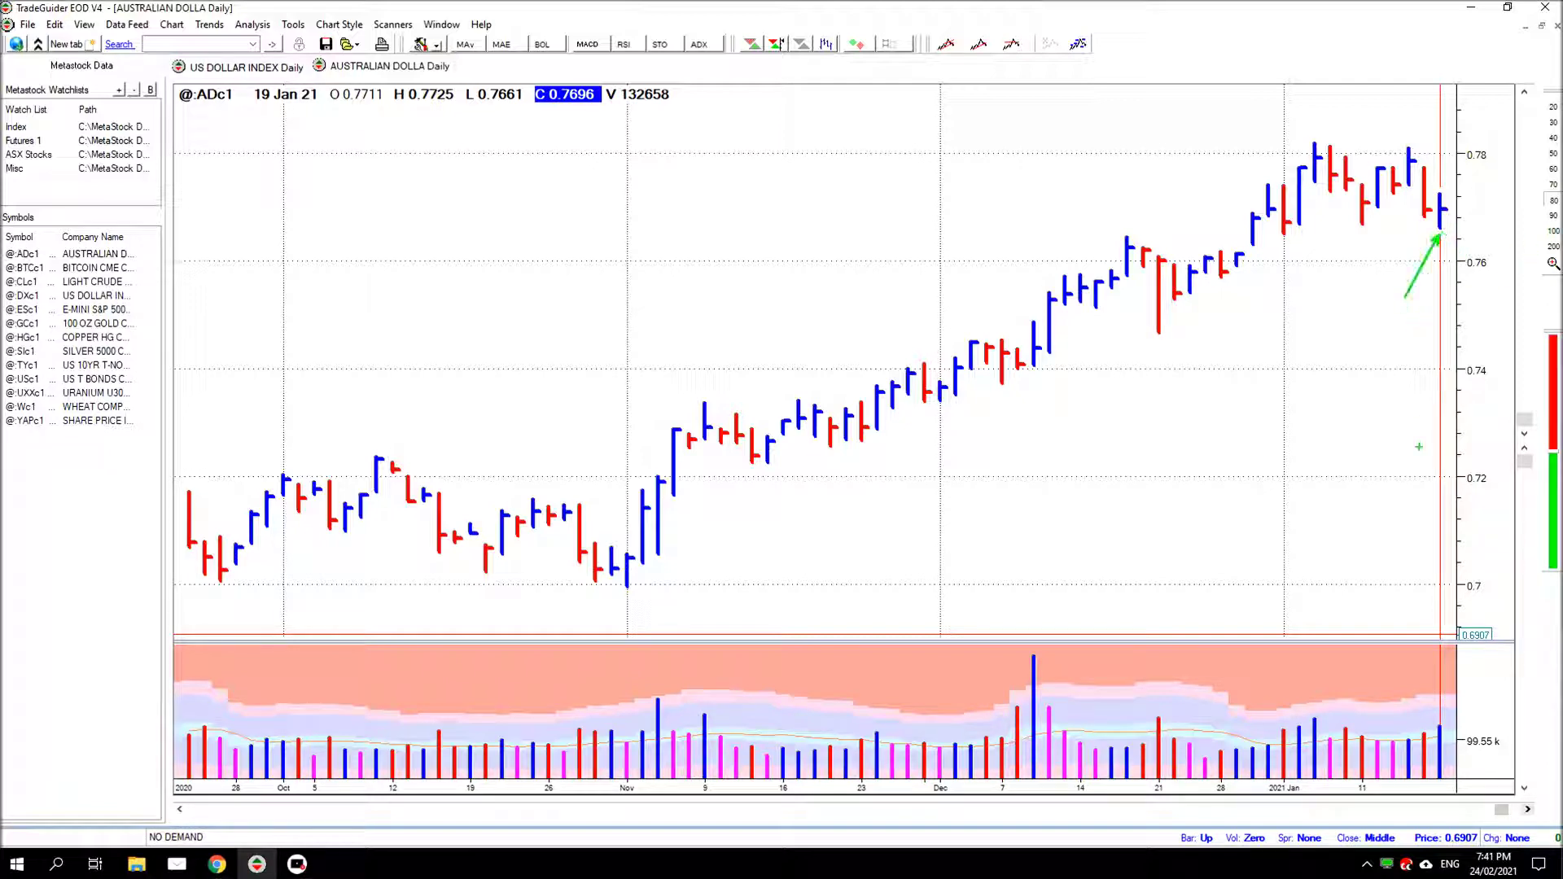
left_click_drag(1440, 720, 1474, 643)
left_click_drag(1455, 209, 1527, 209)
left_click_drag(1417, 200, 1451, 218)
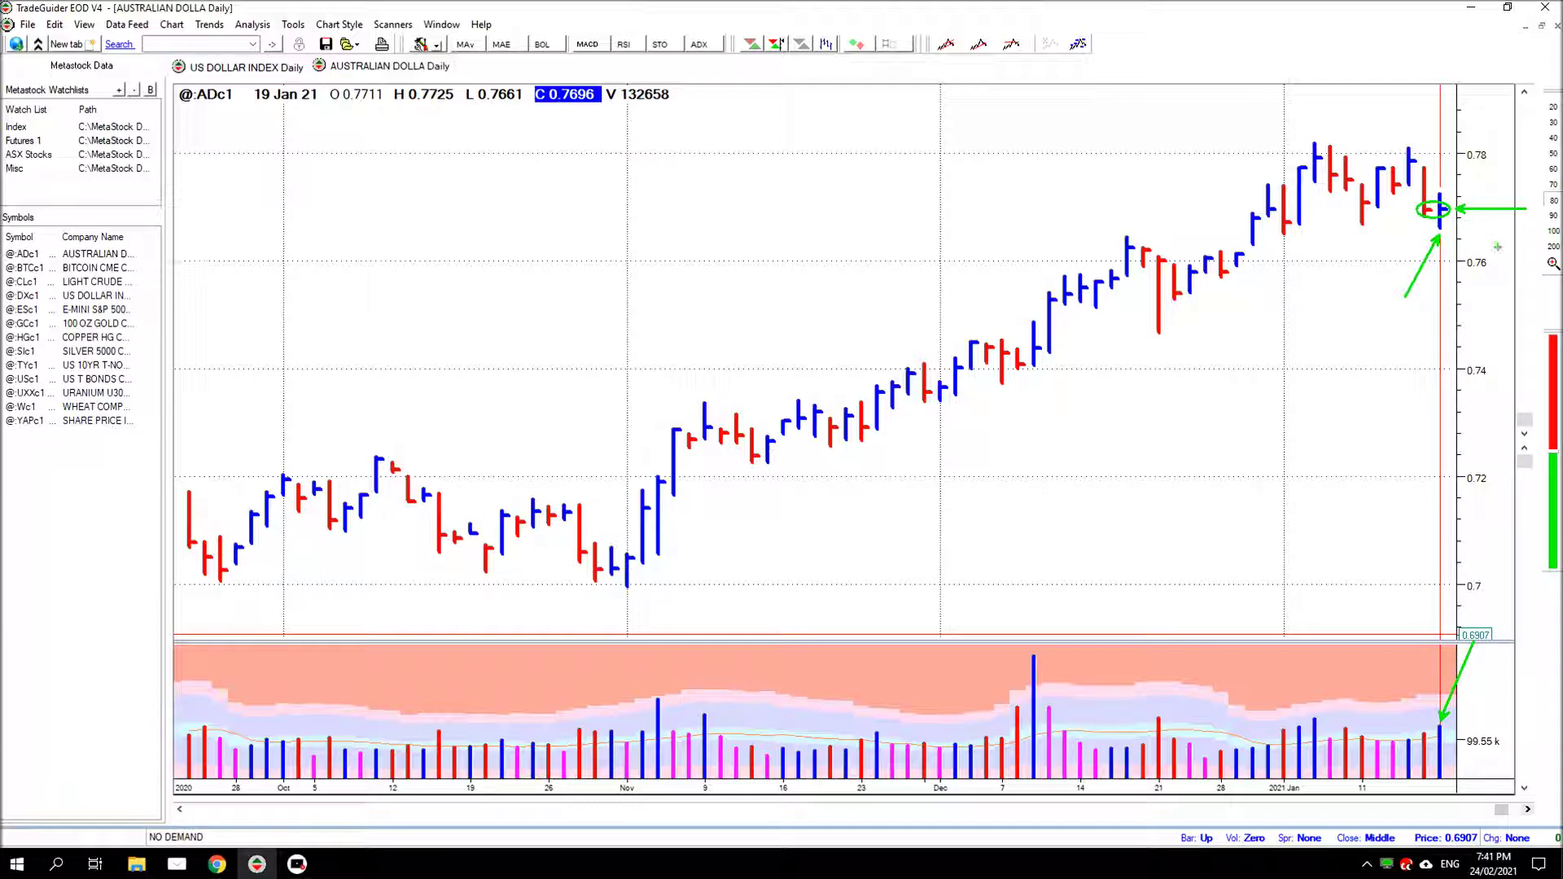
left_click_drag(1455, 236, 1485, 283)
left_click_drag(1364, 223, 1452, 225)
Clear the drawings, advance to 20 Jan 21, and point arrows at the new bar's high and volume
key("Escape")
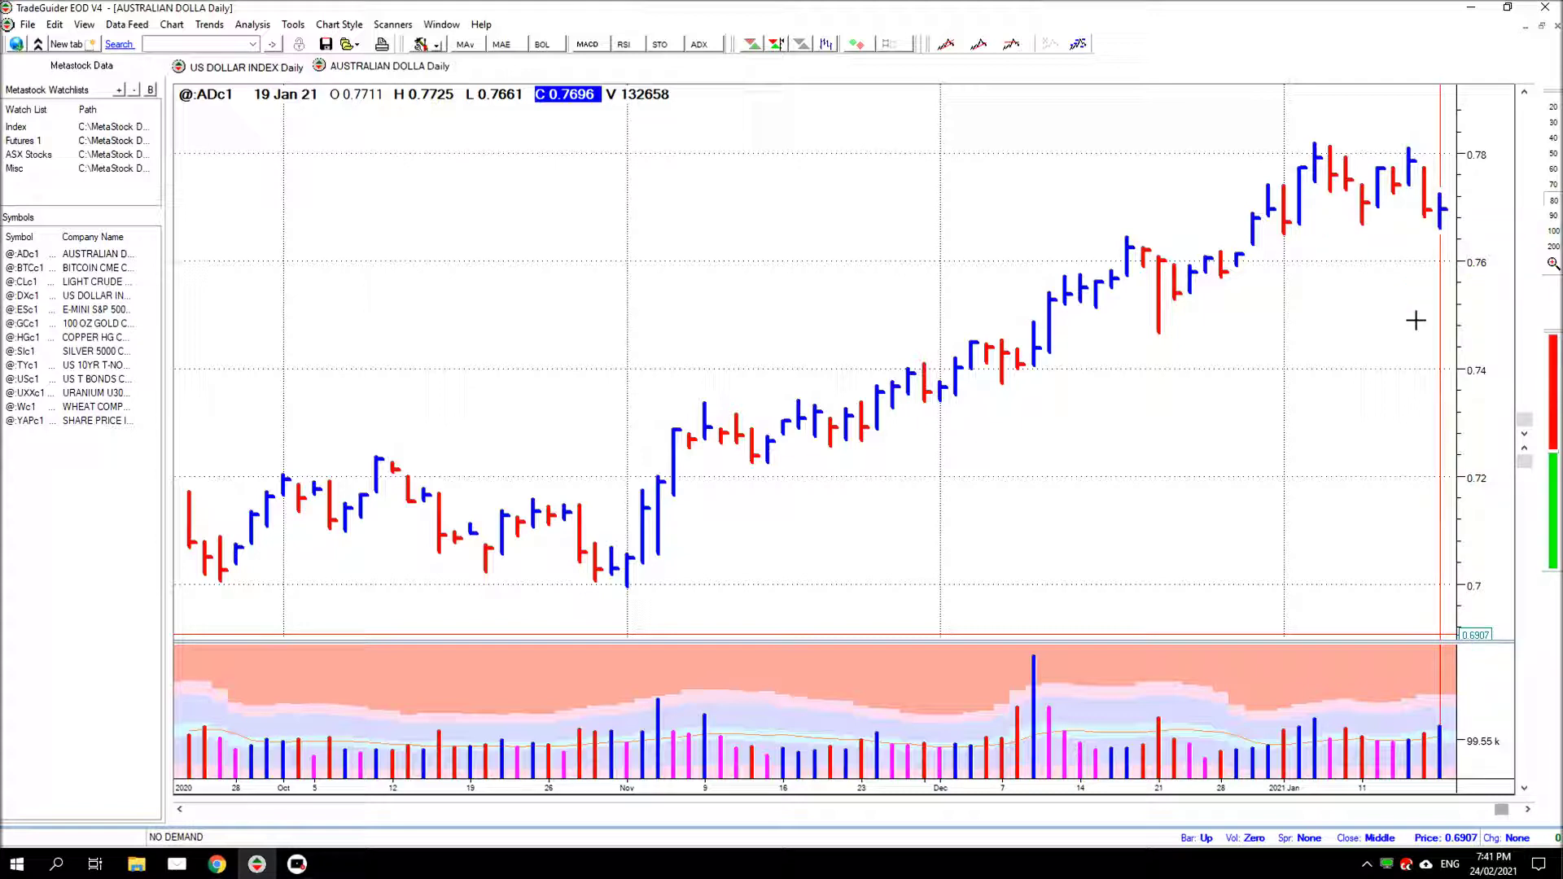
key("Right")
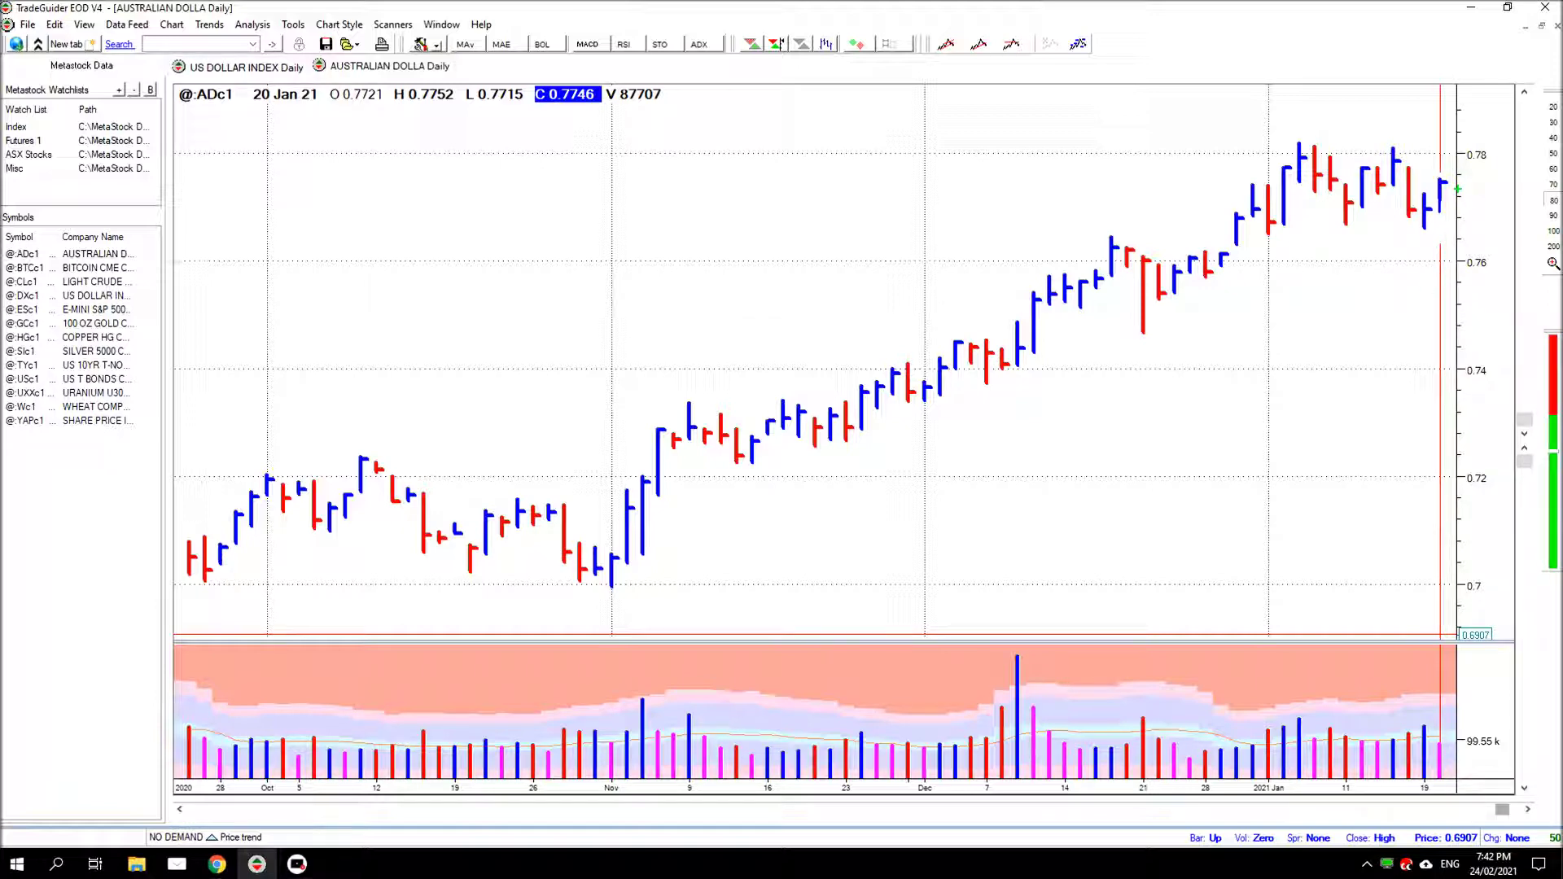
left_click_drag(1469, 122, 1441, 173)
left_click_drag(1474, 699, 1441, 741)
Point arrows at the 12 Jan bar and its volume, draw lines along the January range's lows and high, and circle the range
left_click_drag(1373, 160, 1402, 105)
left_click_drag(1363, 733, 1363, 221)
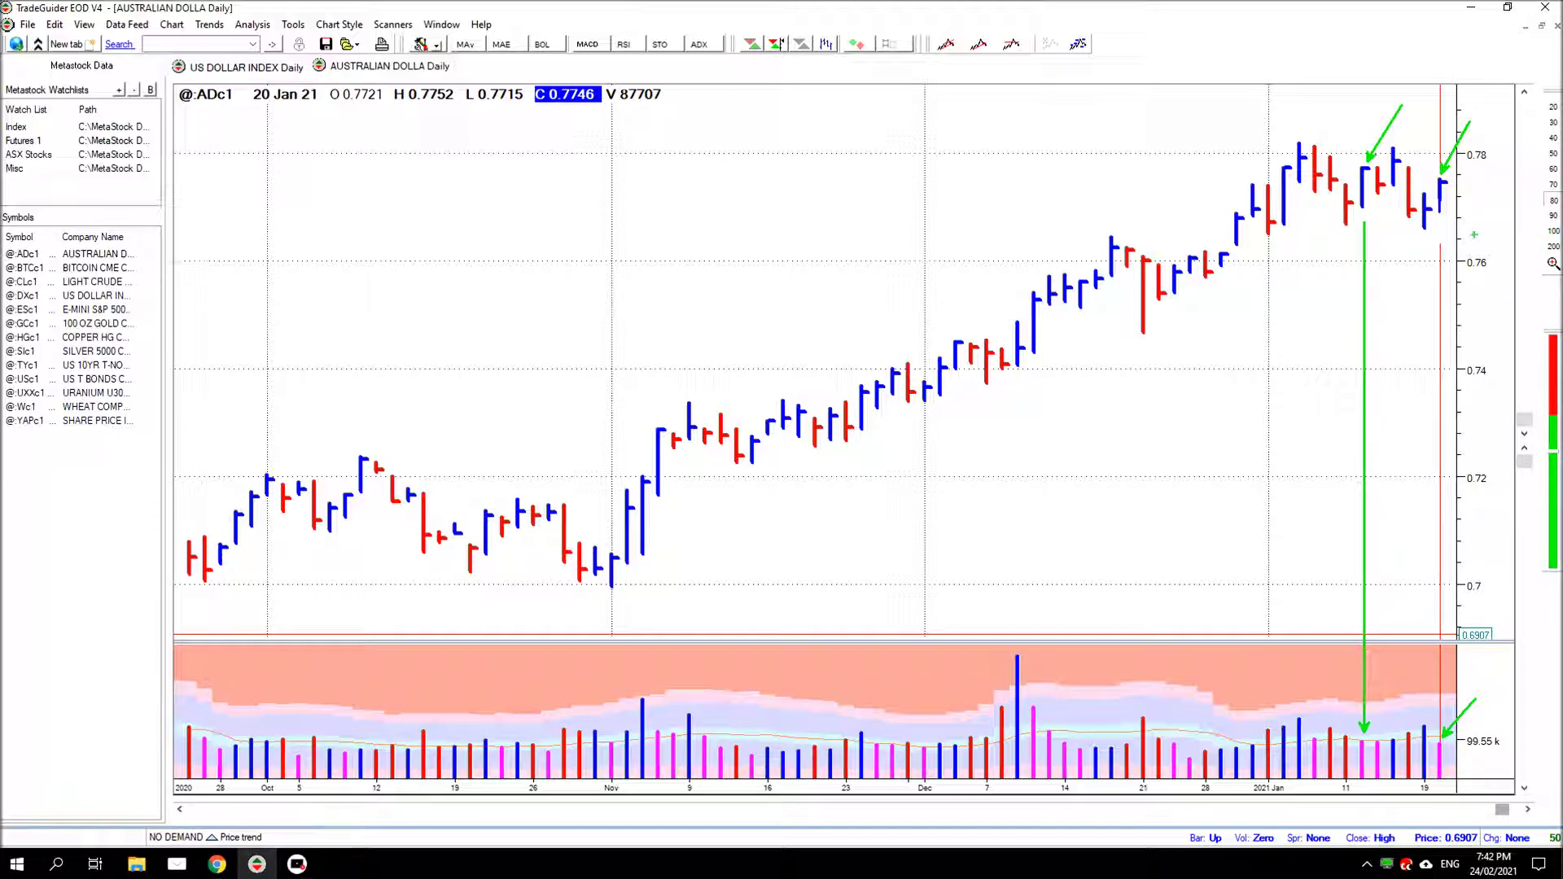
left_click_drag(1348, 225, 1488, 217)
left_click_drag(1302, 143, 1446, 143)
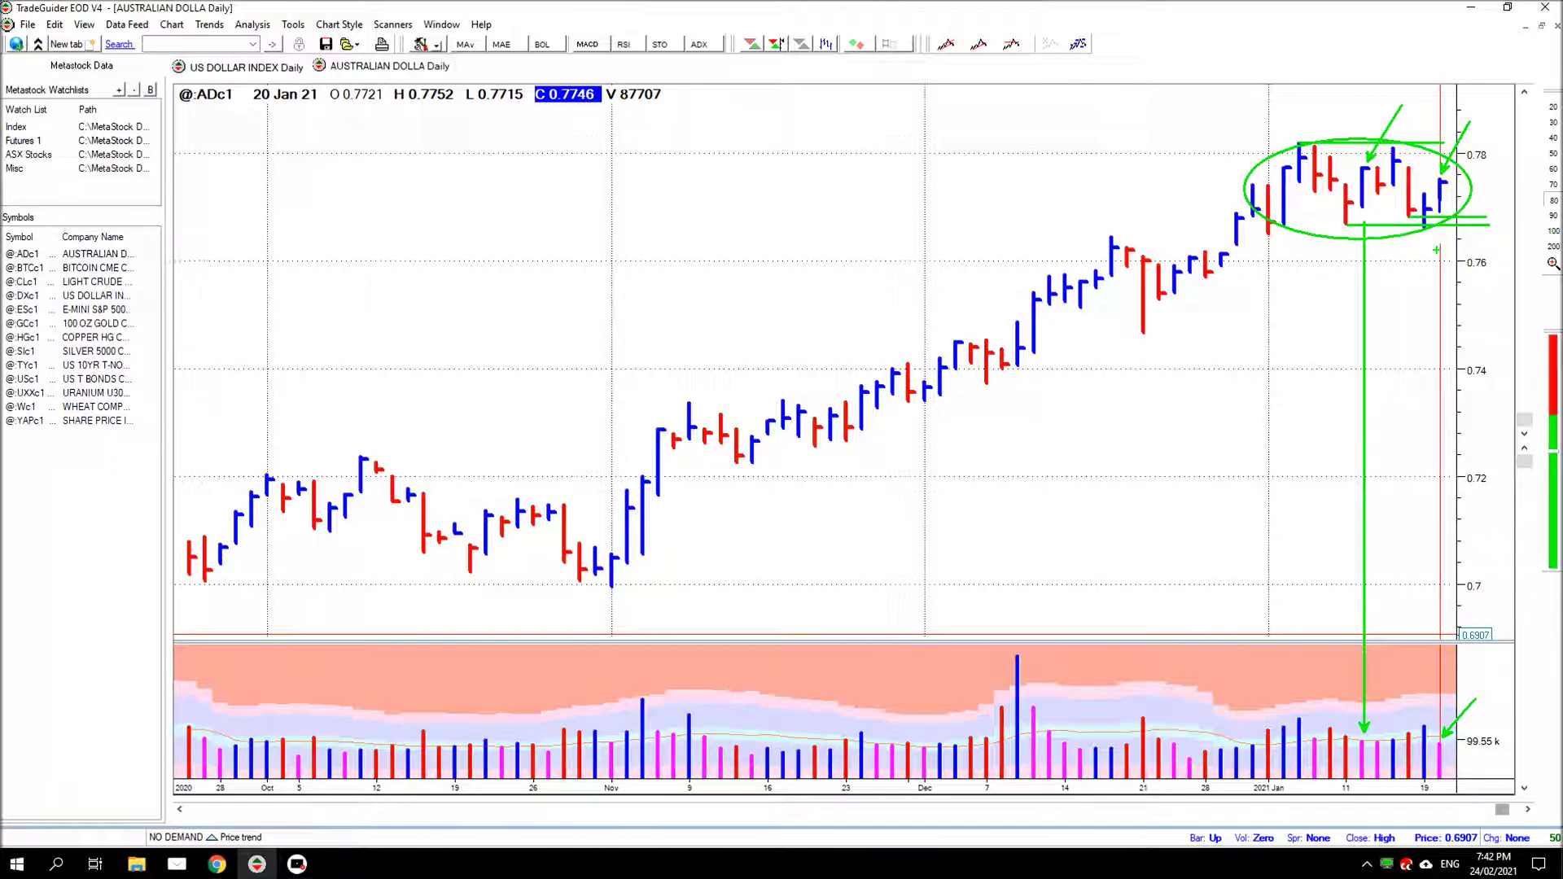
Clear the drawings, advance to 21 Jan 21, and point arrows at the new bar's high, close and volume
key("Escape")
key("Right")
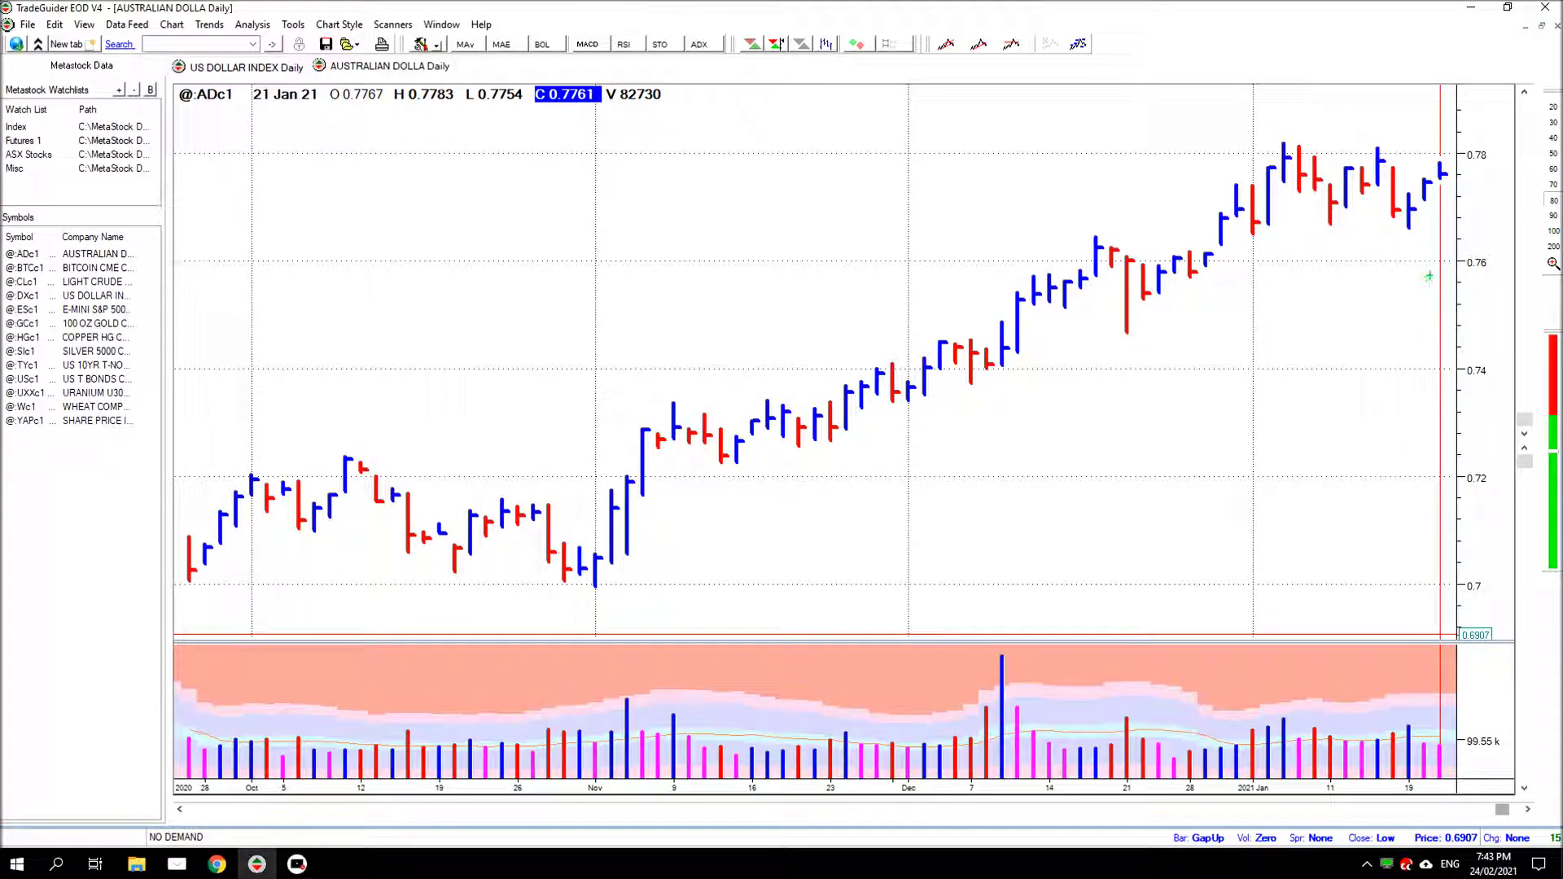
left_click_drag(1438, 129, 1438, 155)
left_click_drag(1446, 742, 1486, 684)
left_click_drag(1452, 178, 1486, 216)
Clear the drawings, trace the swings from late December to 21 Jan with a zigzag, and point arrows at the three descending highs
key("Escape")
mouse_move(1151, 295)
left_mouse_down()
mouse_move(1284, 154)
mouse_move(1329, 203)
mouse_move(1378, 149)
mouse_move(1408, 210)
mouse_move(1441, 168)
left_mouse_up()
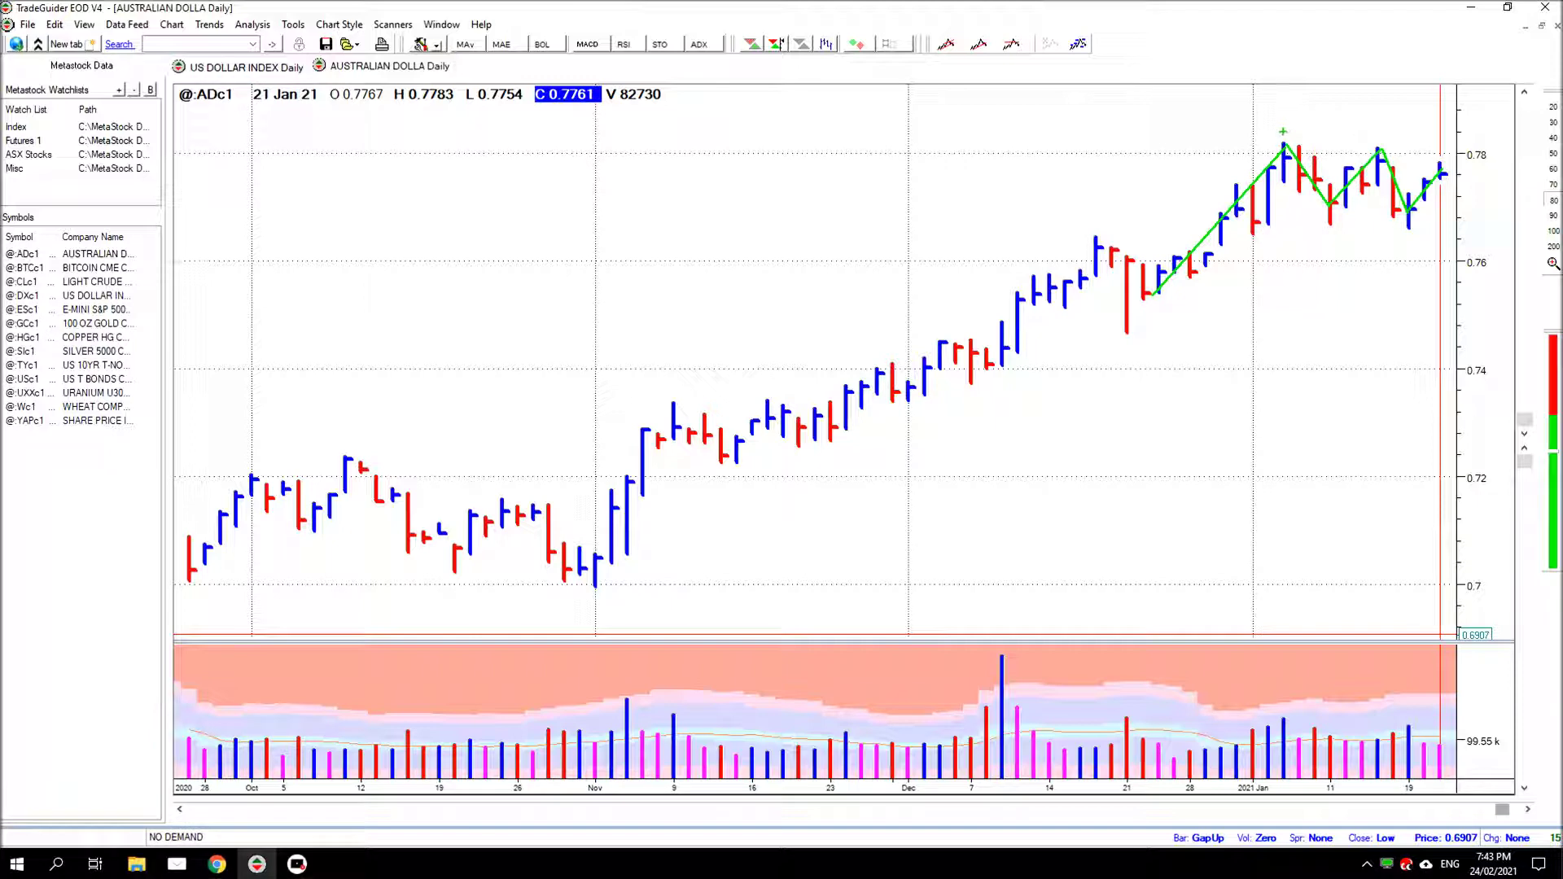
left_click_drag(1283, 131, 1283, 96)
left_click_drag(1376, 143, 1384, 112)
left_click_drag(1439, 154, 1439, 105)
Draw a rising arrow from the 21 Jan bar, point an arrow at its low, and draw a horizontal line from the 11 Jan low
left_click_drag(1490, 98, 1455, 163)
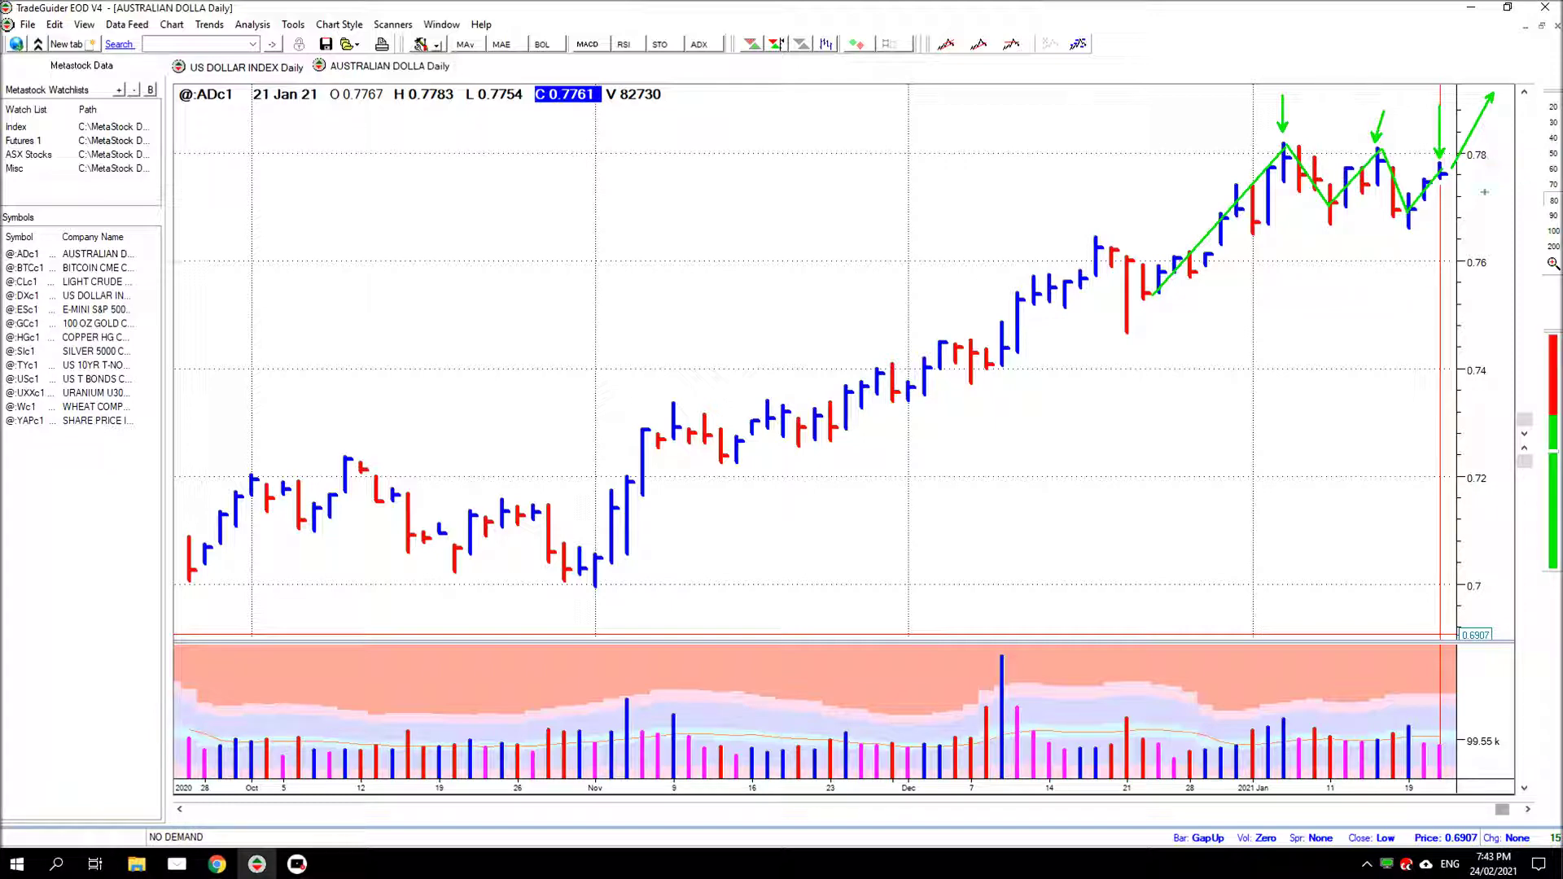
left_click_drag(1476, 236, 1448, 185)
left_click_drag(1330, 222, 1456, 218)
Clear the drawings, advance to 22 Jan 21, and point arrows at the 15 Jan low and the new bar's low and volume
key("Delete")
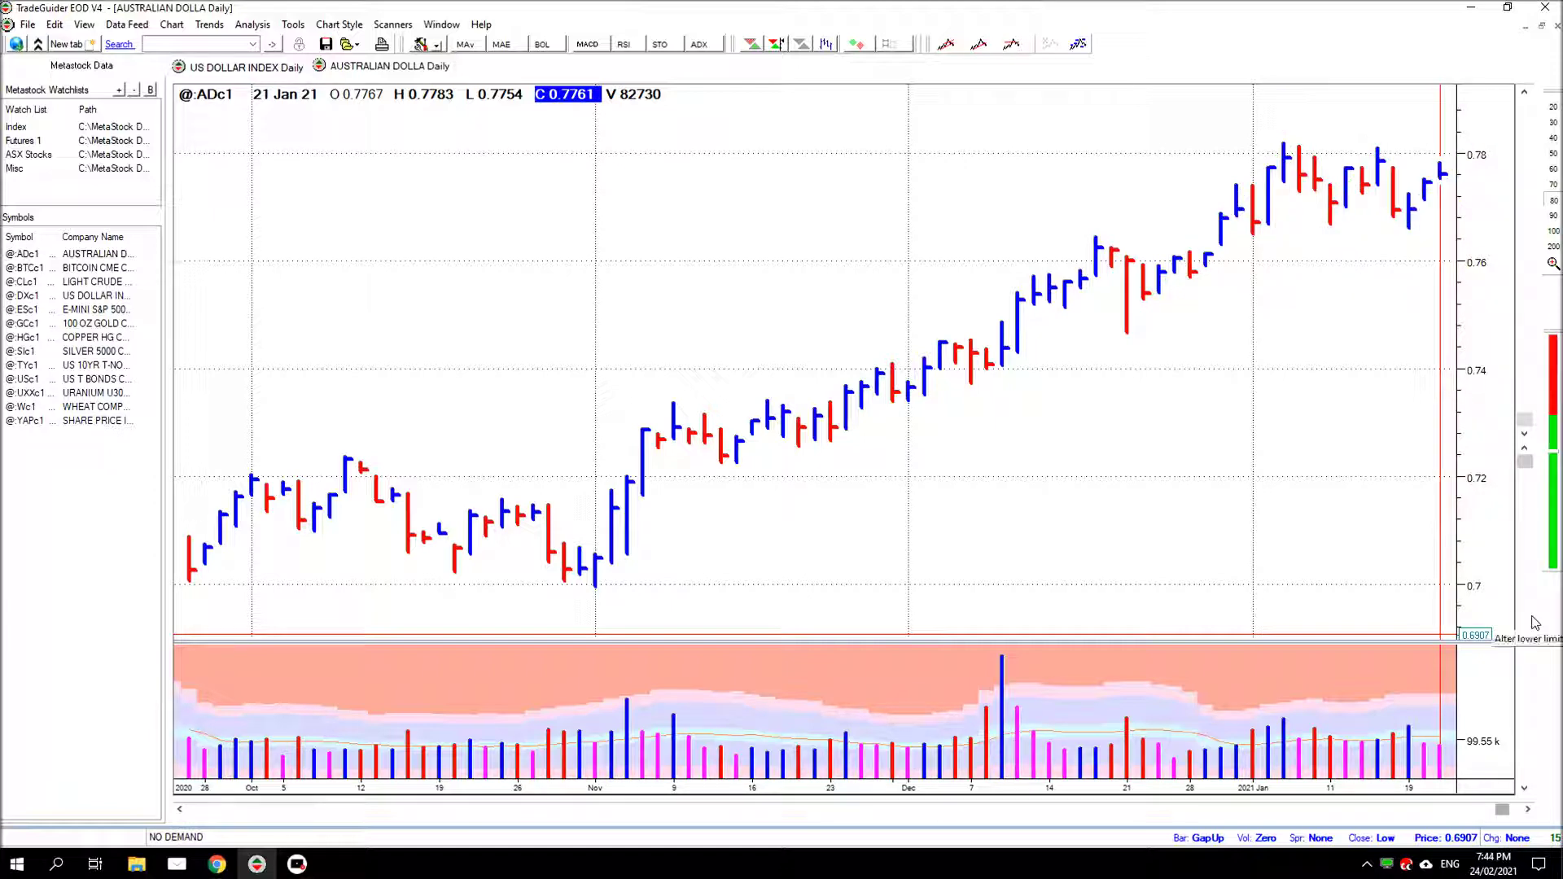
key("Right")
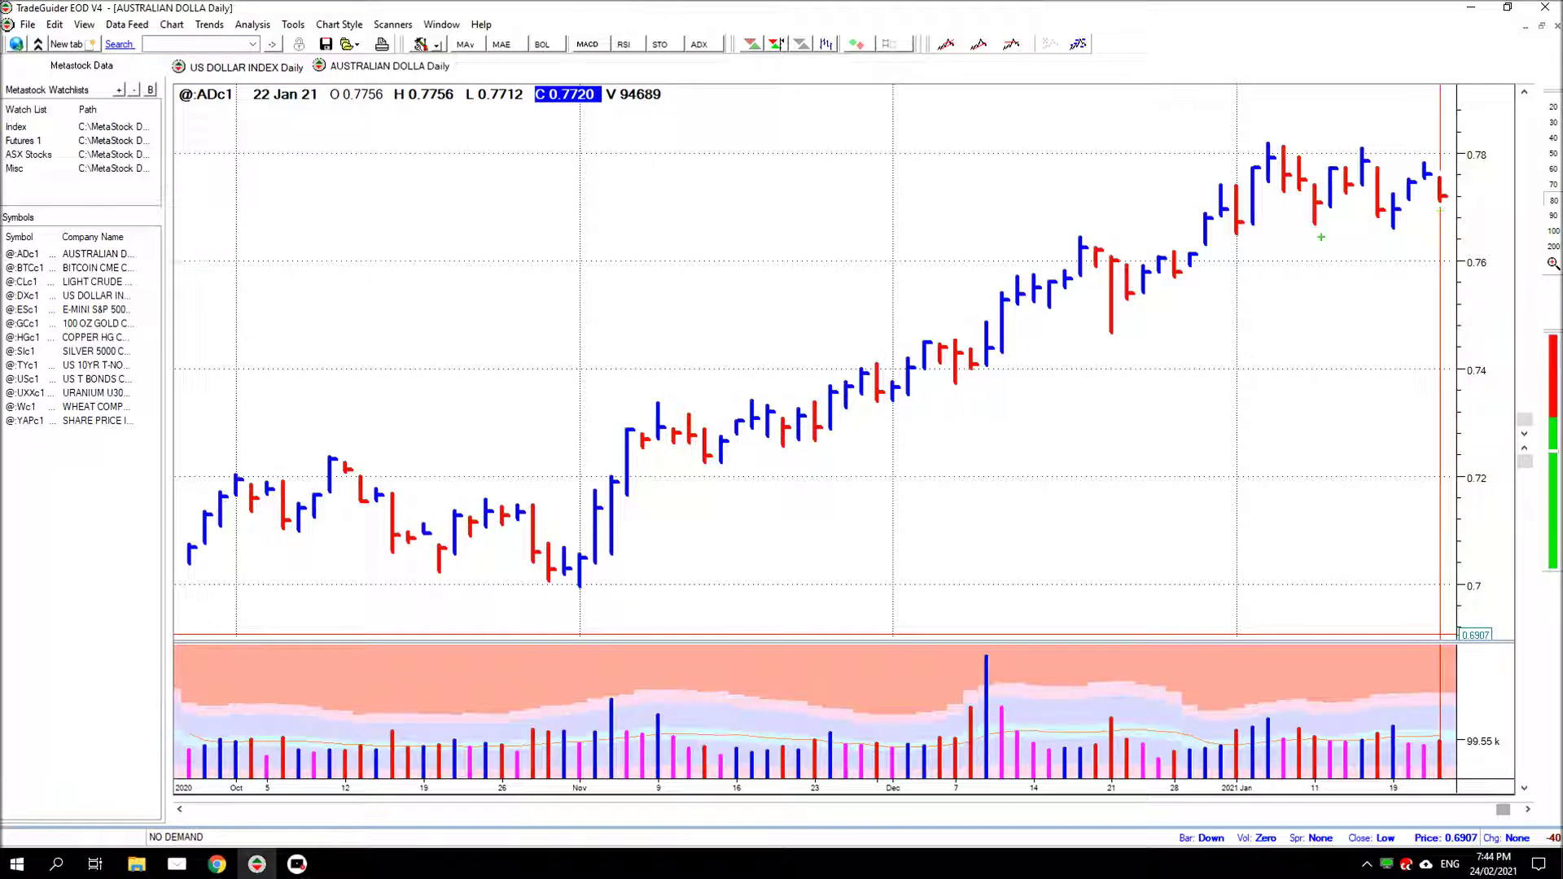
left_click_drag(1327, 316, 1376, 222)
left_click_drag(1440, 208, 1478, 259)
left_click_drag(1482, 666, 1441, 735)
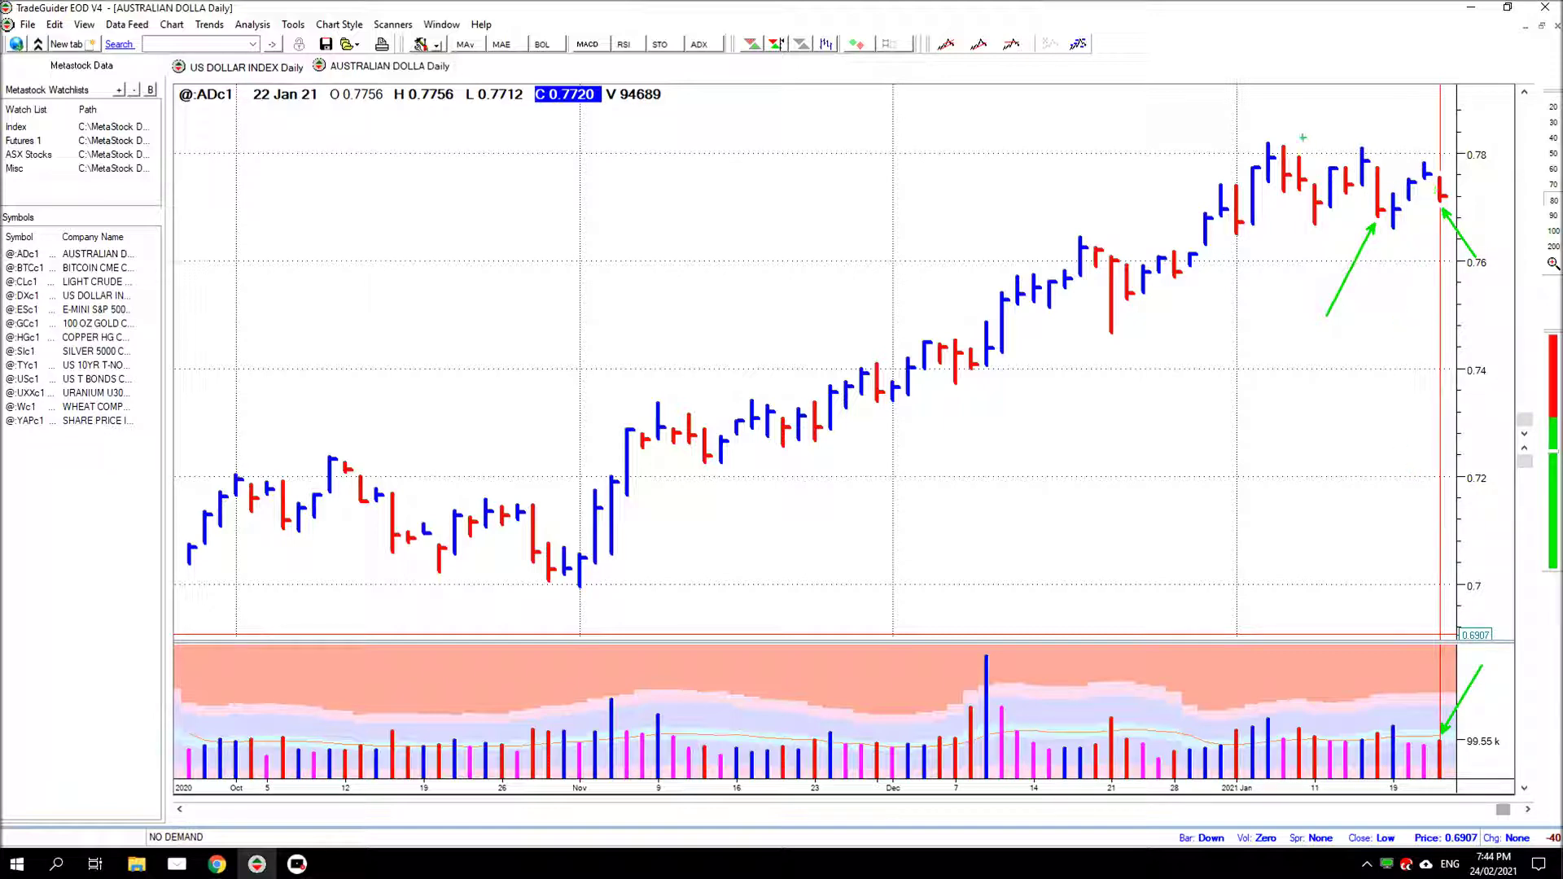
Point arrows at the three descending swing highs of 06, 14 and 21 Jan
left_click_drag(1269, 133, 1292, 85)
left_click_drag(1367, 136, 1400, 73)
left_click_drag(1430, 151, 1466, 63)
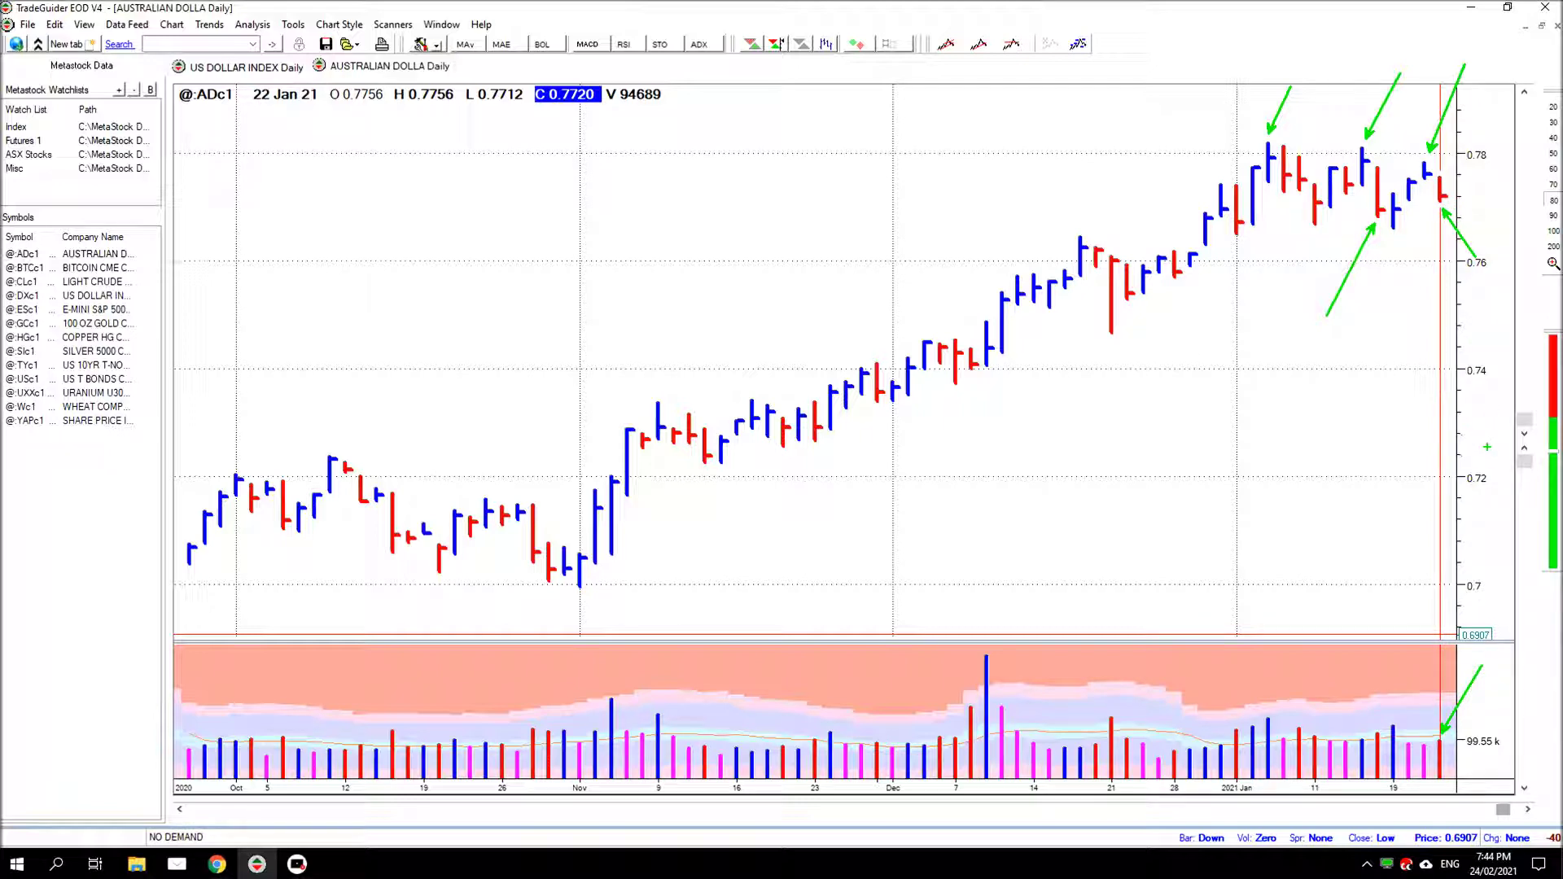
Clear the drawings, advance to 25 Jan 21, mark the new low and volume with arrows, and draw lines from the 22, 15 and 11 Jan lows
key("Escape")
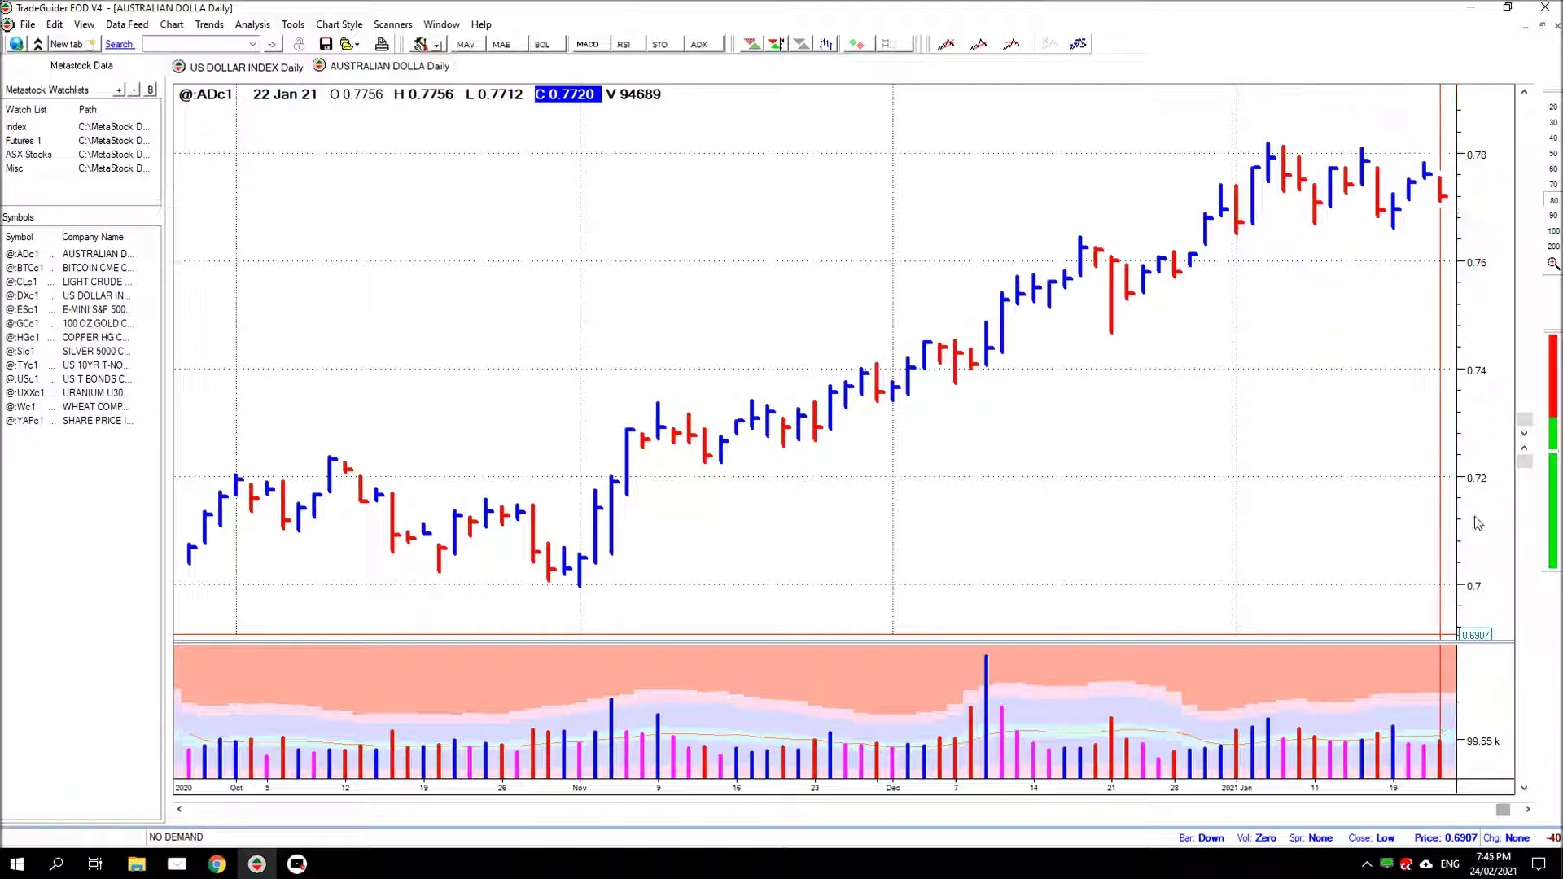
left_click(1528, 811)
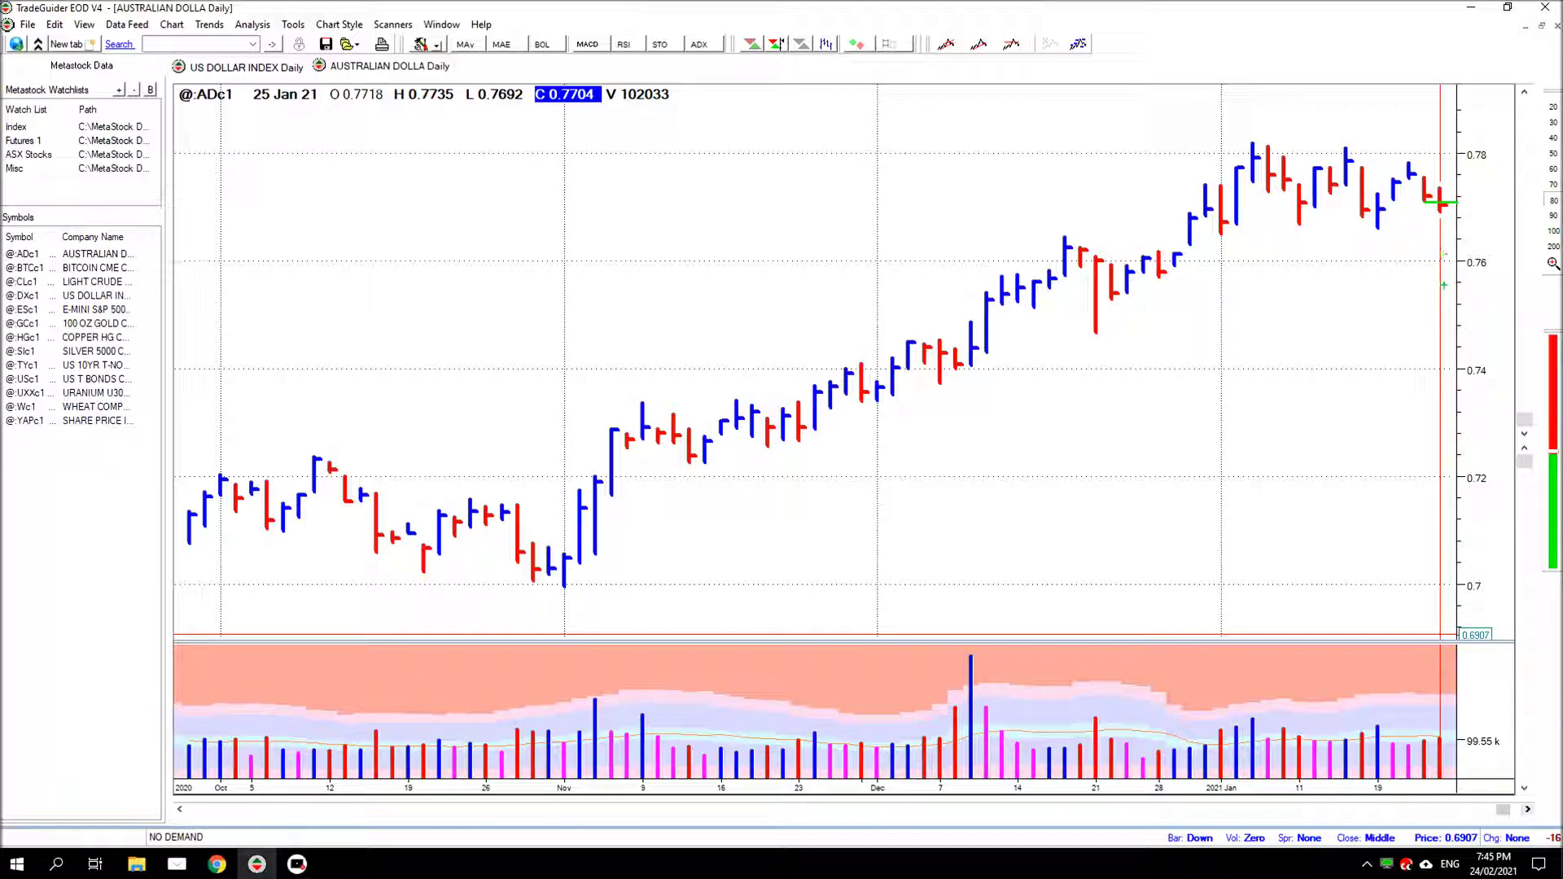
left_click_drag(1442, 221, 1458, 275)
left_click_drag(1441, 729, 1479, 649)
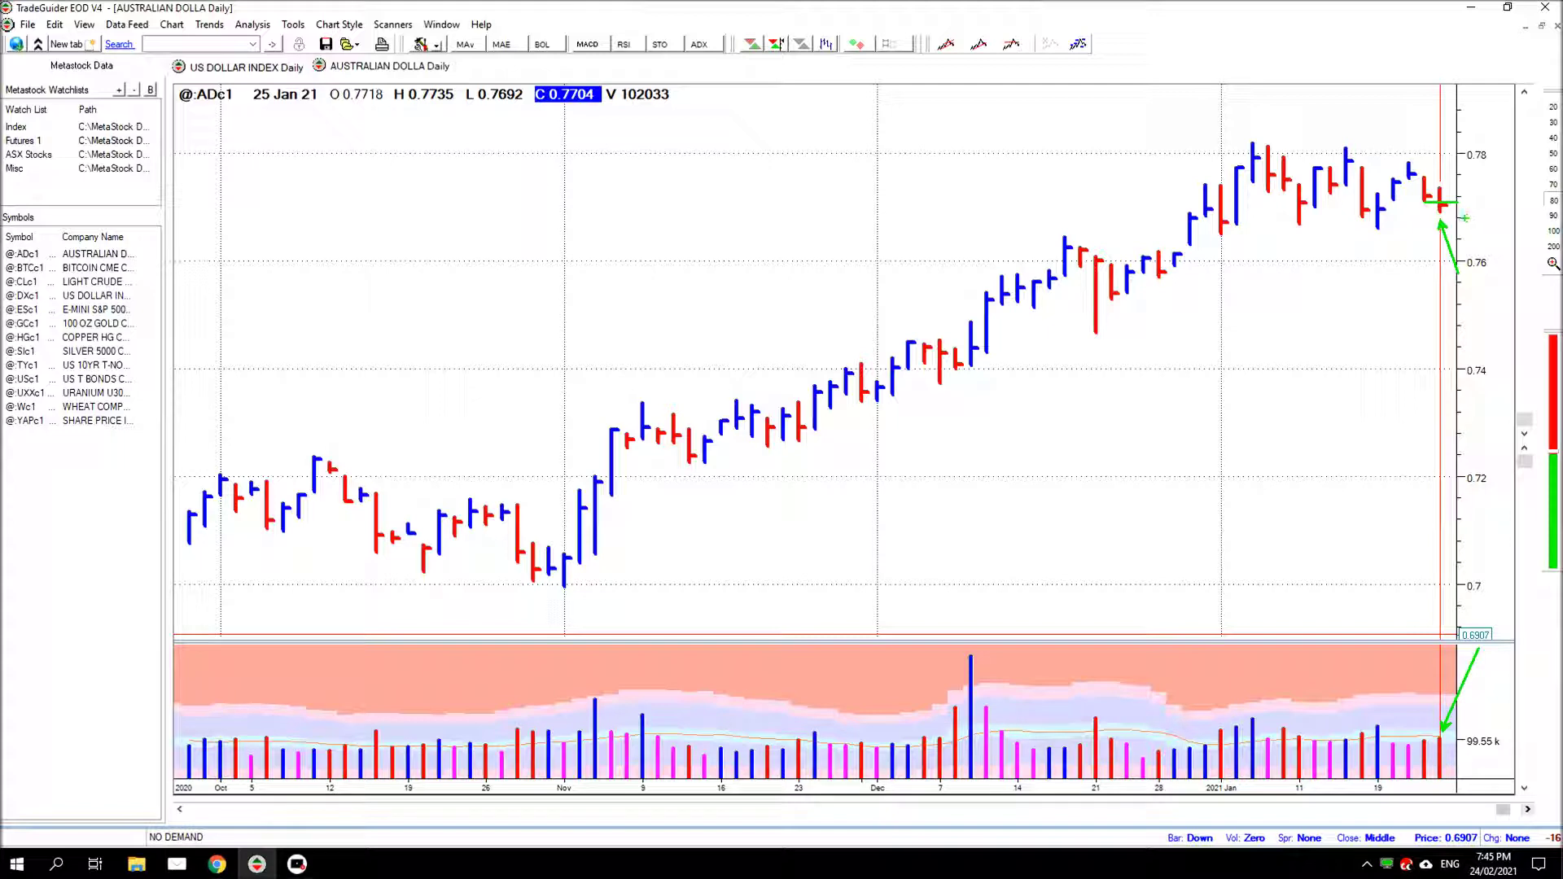
left_click_drag(1363, 217, 1446, 217)
left_click_drag(1296, 228, 1446, 228)
Clear the drawings, advance to 26 Jan 21, and point arrows at the 06, 14 and 21 Jan highs
key("Delete")
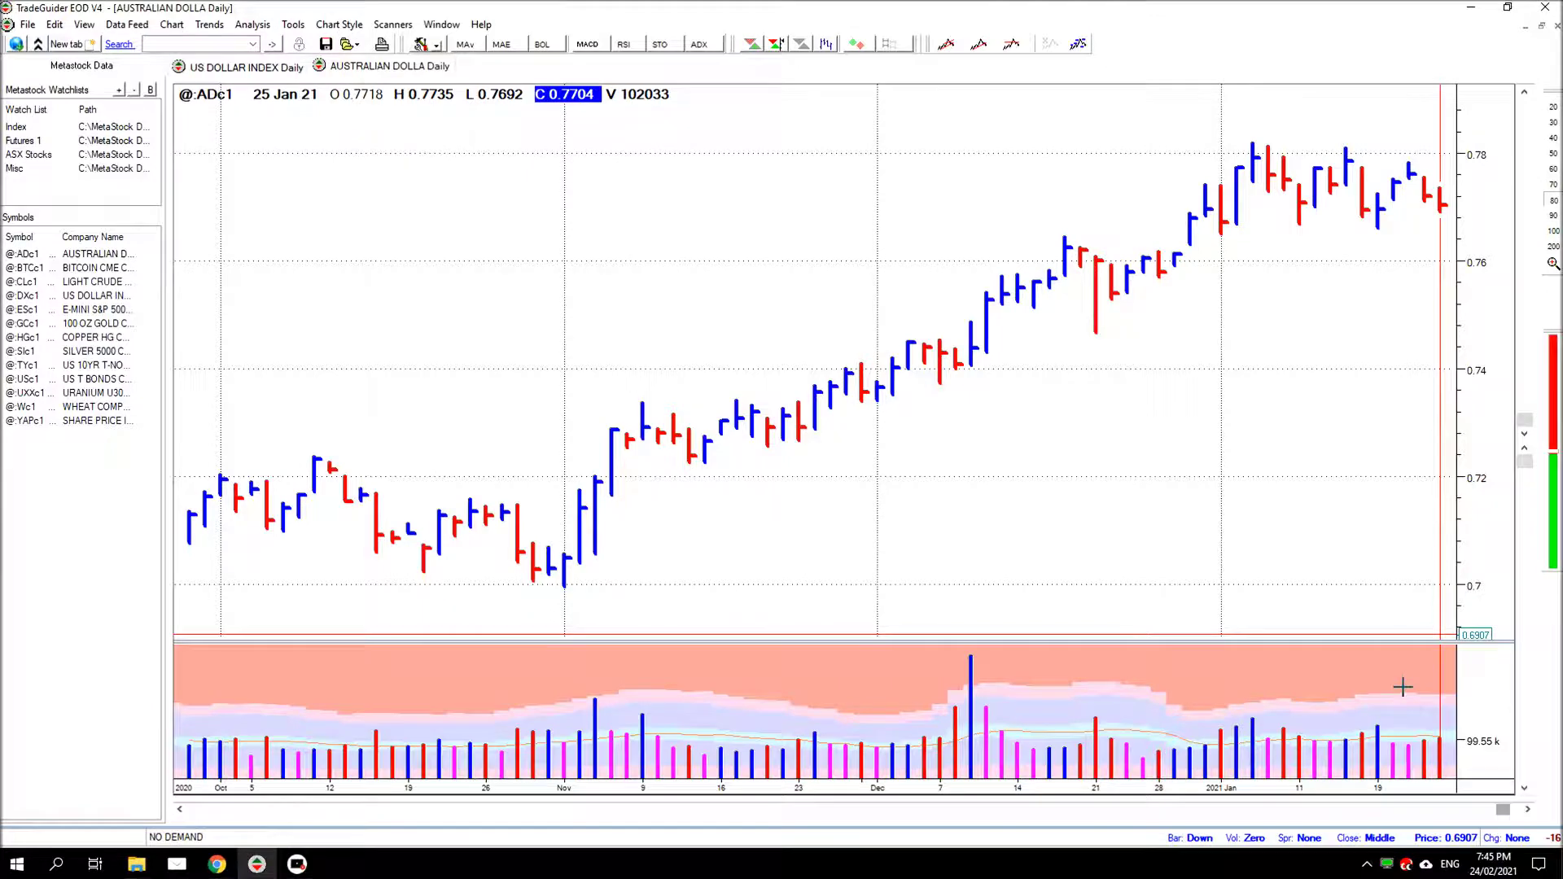
key("Right")
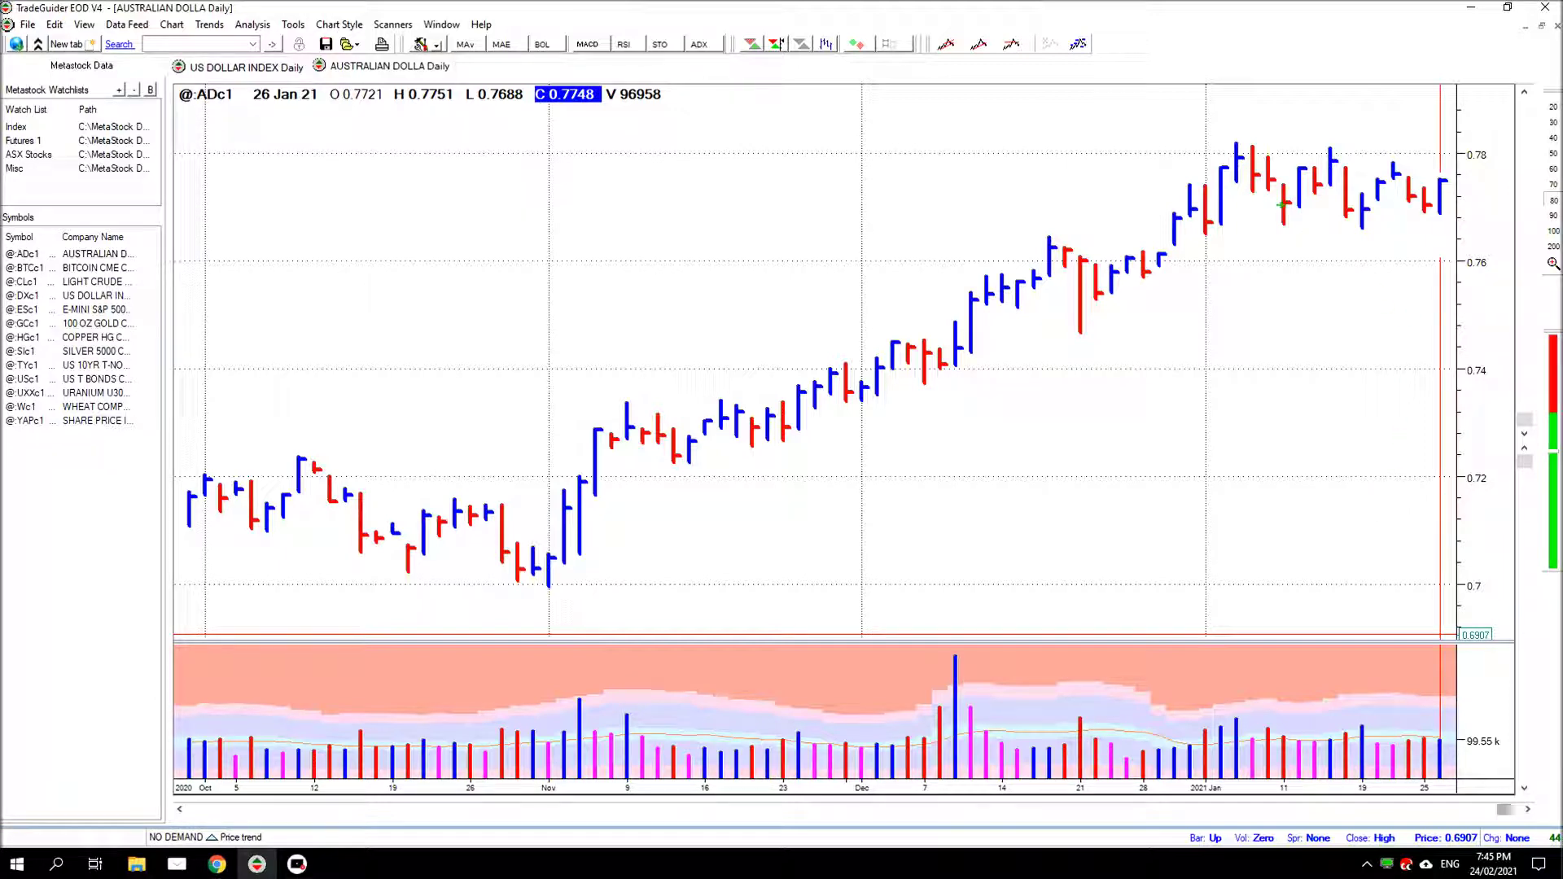
left_click_drag(1236, 135, 1227, 78)
left_click_drag(1332, 140, 1329, 75)
left_click_drag(1393, 153, 1393, 67)
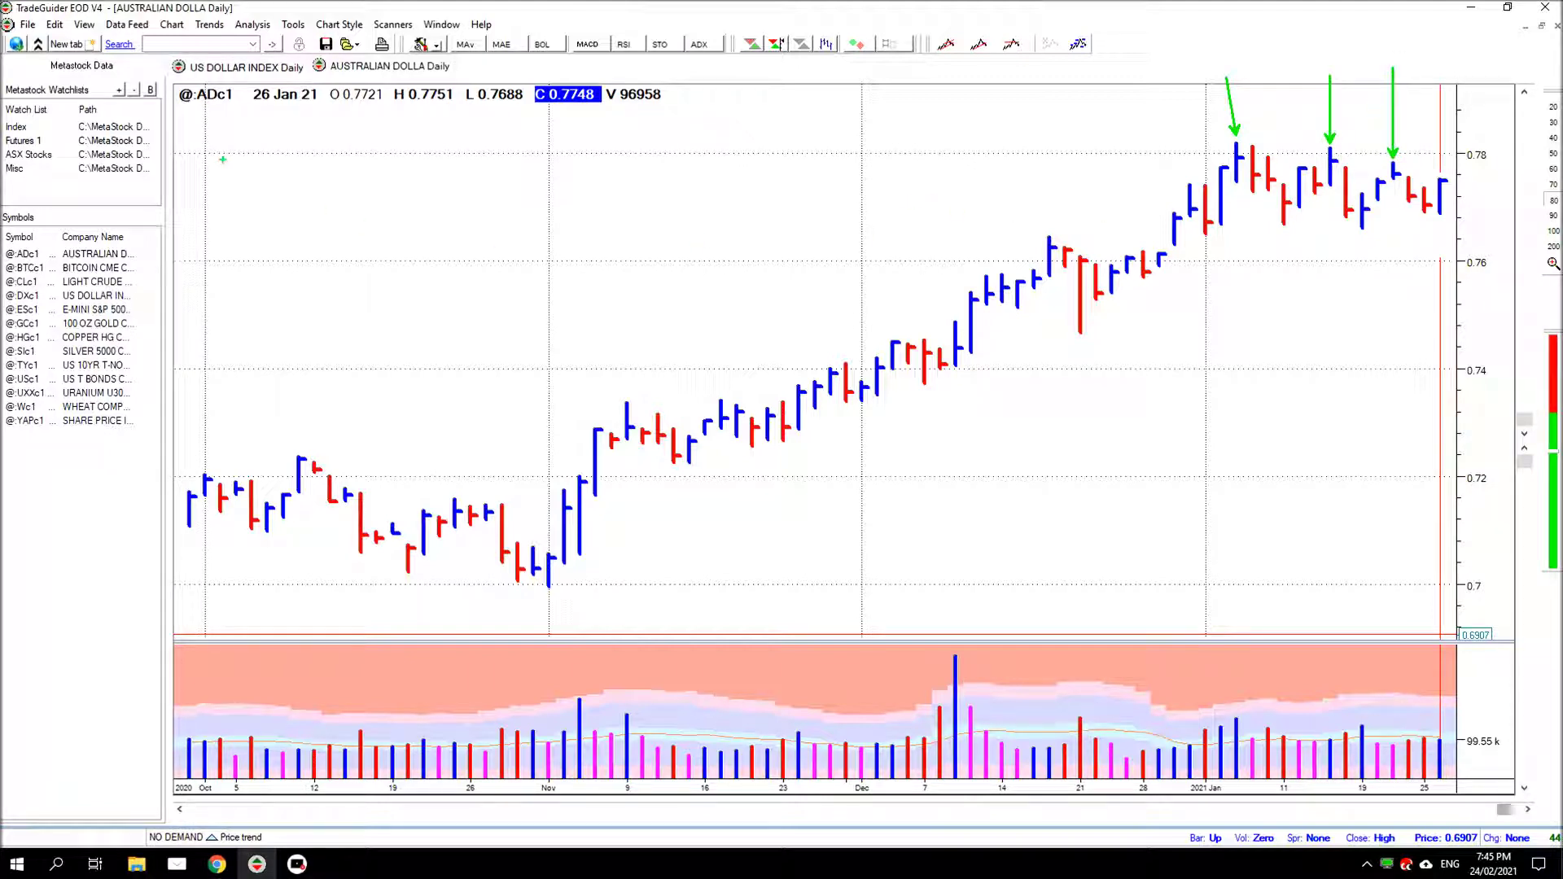
Point arrows at the ADc1 symbol and the US Dollar Index chart name, and circle the early December, late December and January sideways pullbacks
left_click_drag(232, 115, 306, 236)
left_click_drag(244, 79, 317, 220)
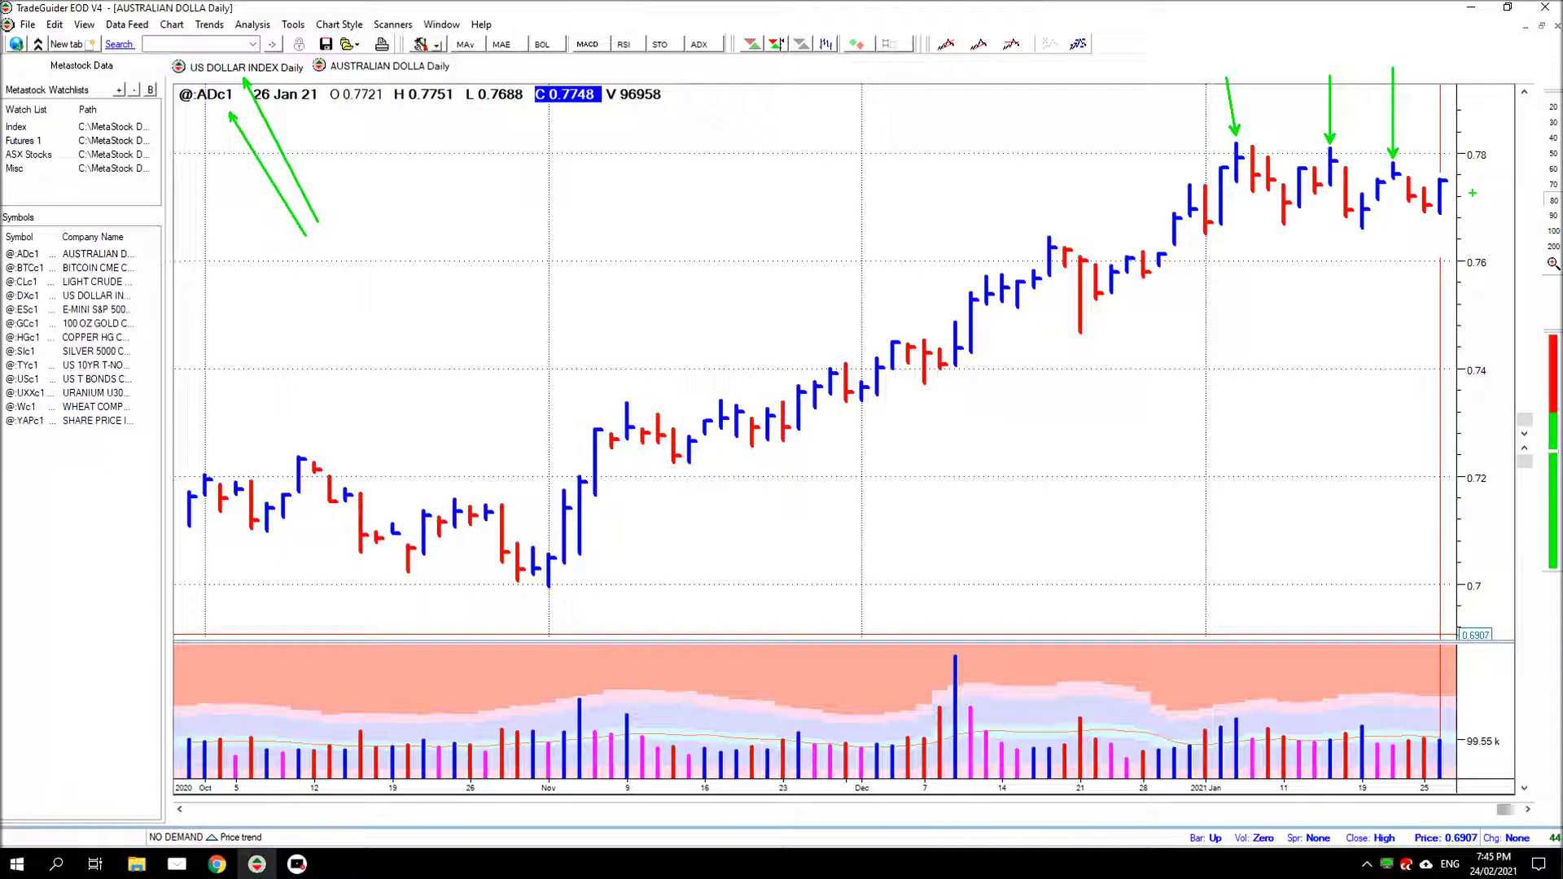
left_click_drag(1231, 152, 1446, 227)
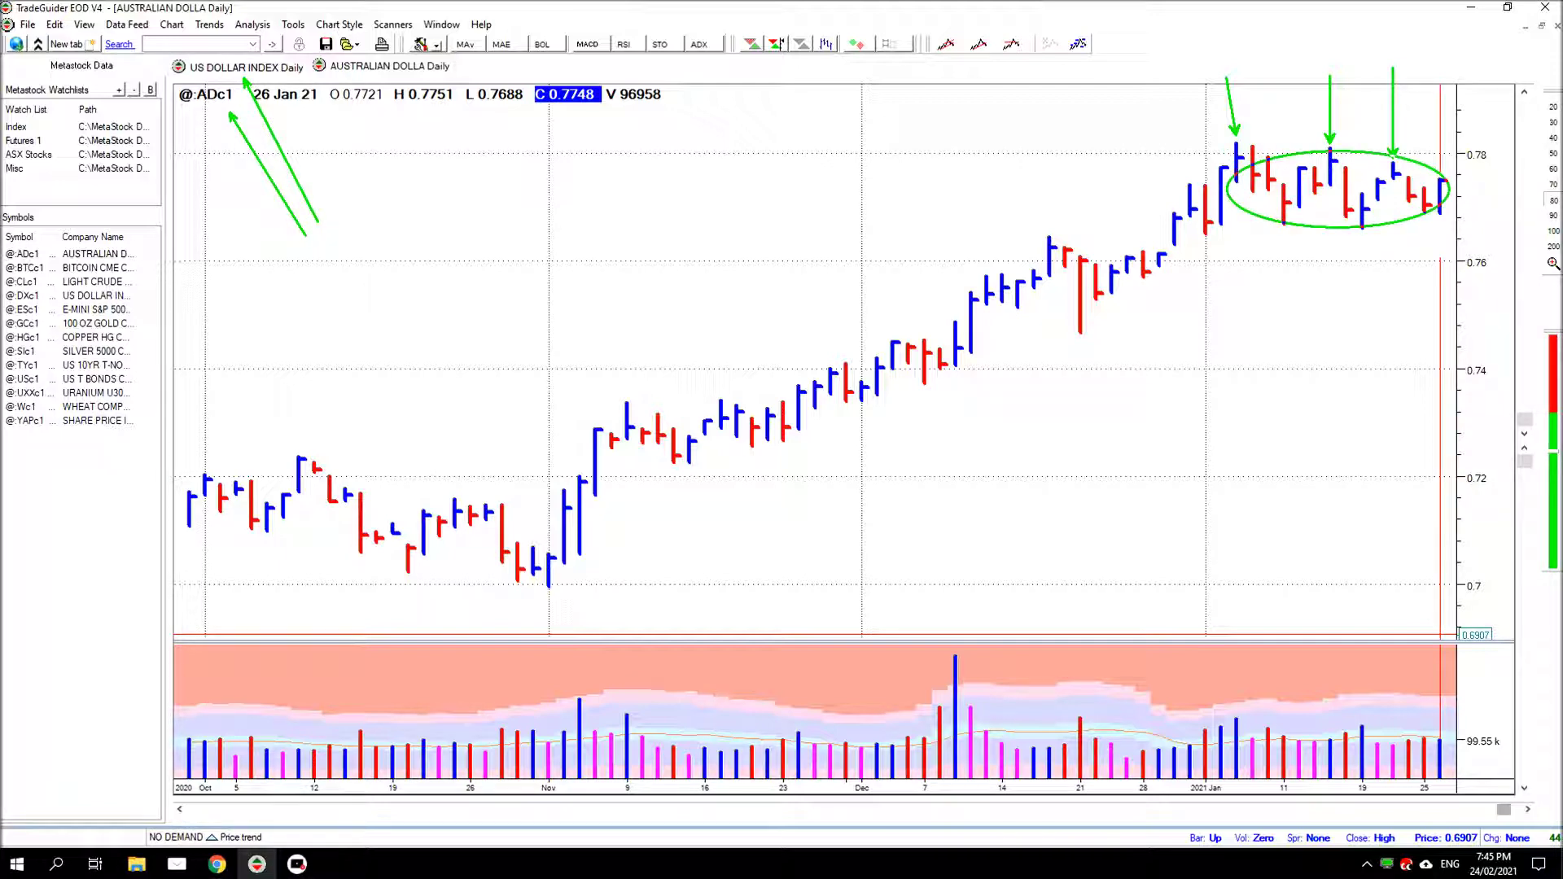
left_click_drag(1066, 244, 1177, 290)
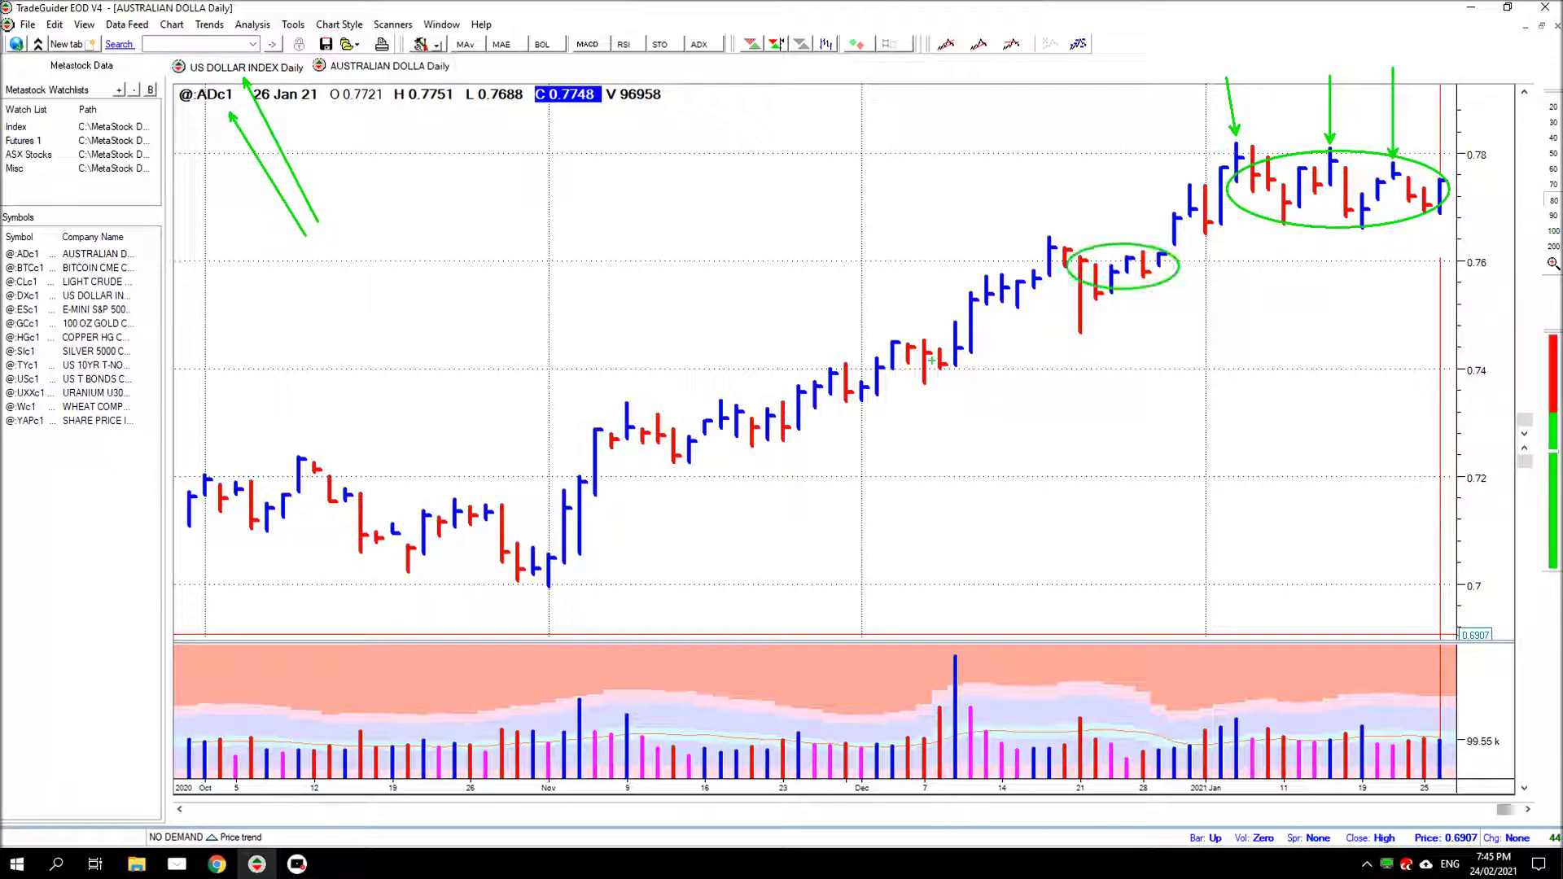
left_click_drag(896, 333, 974, 386)
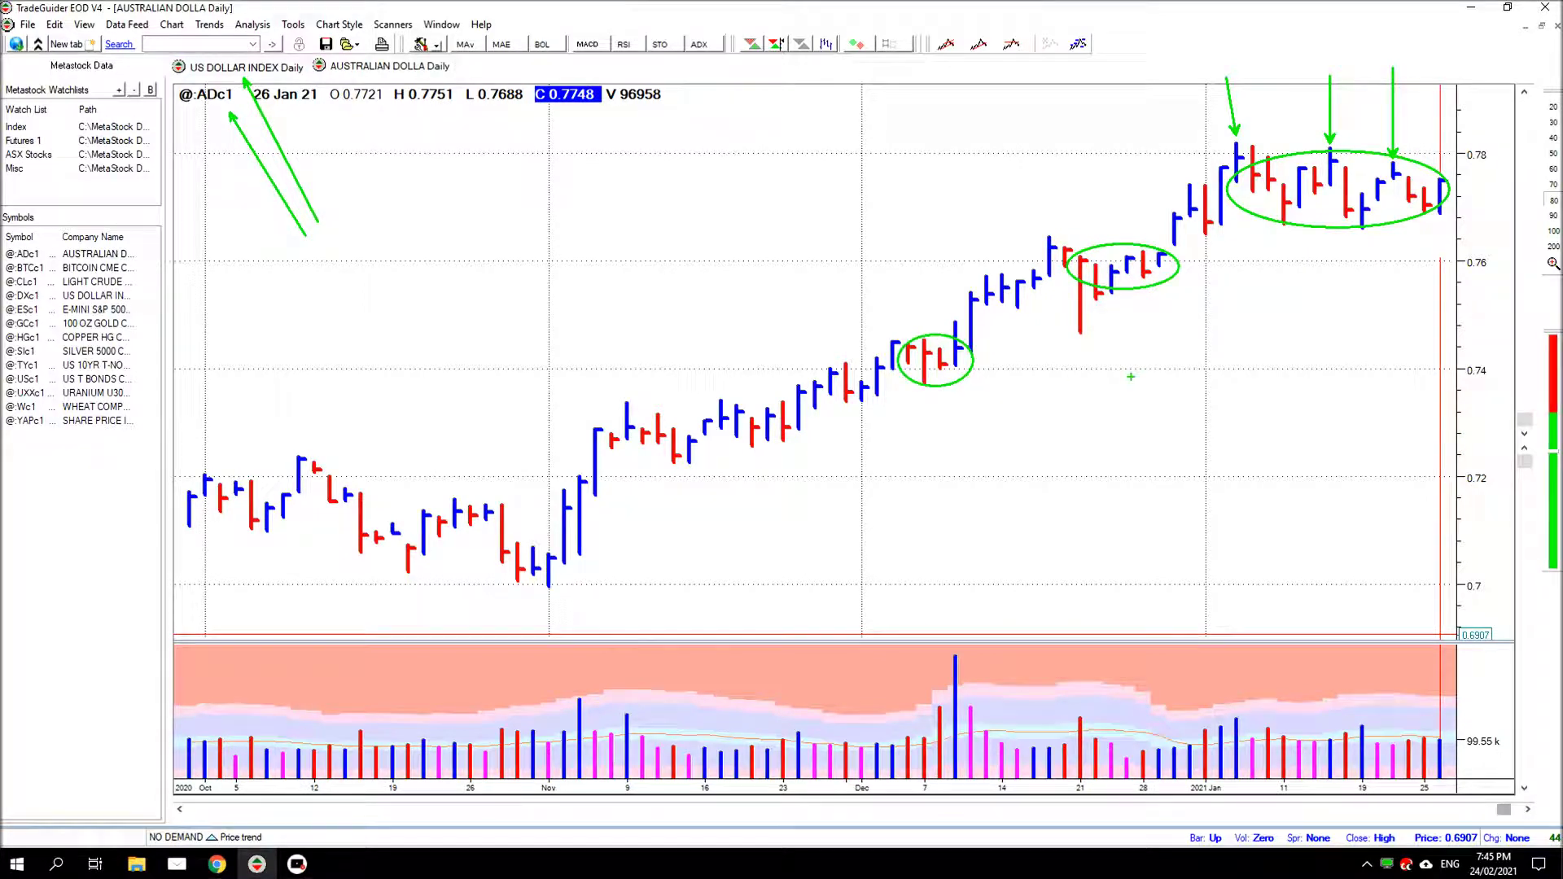
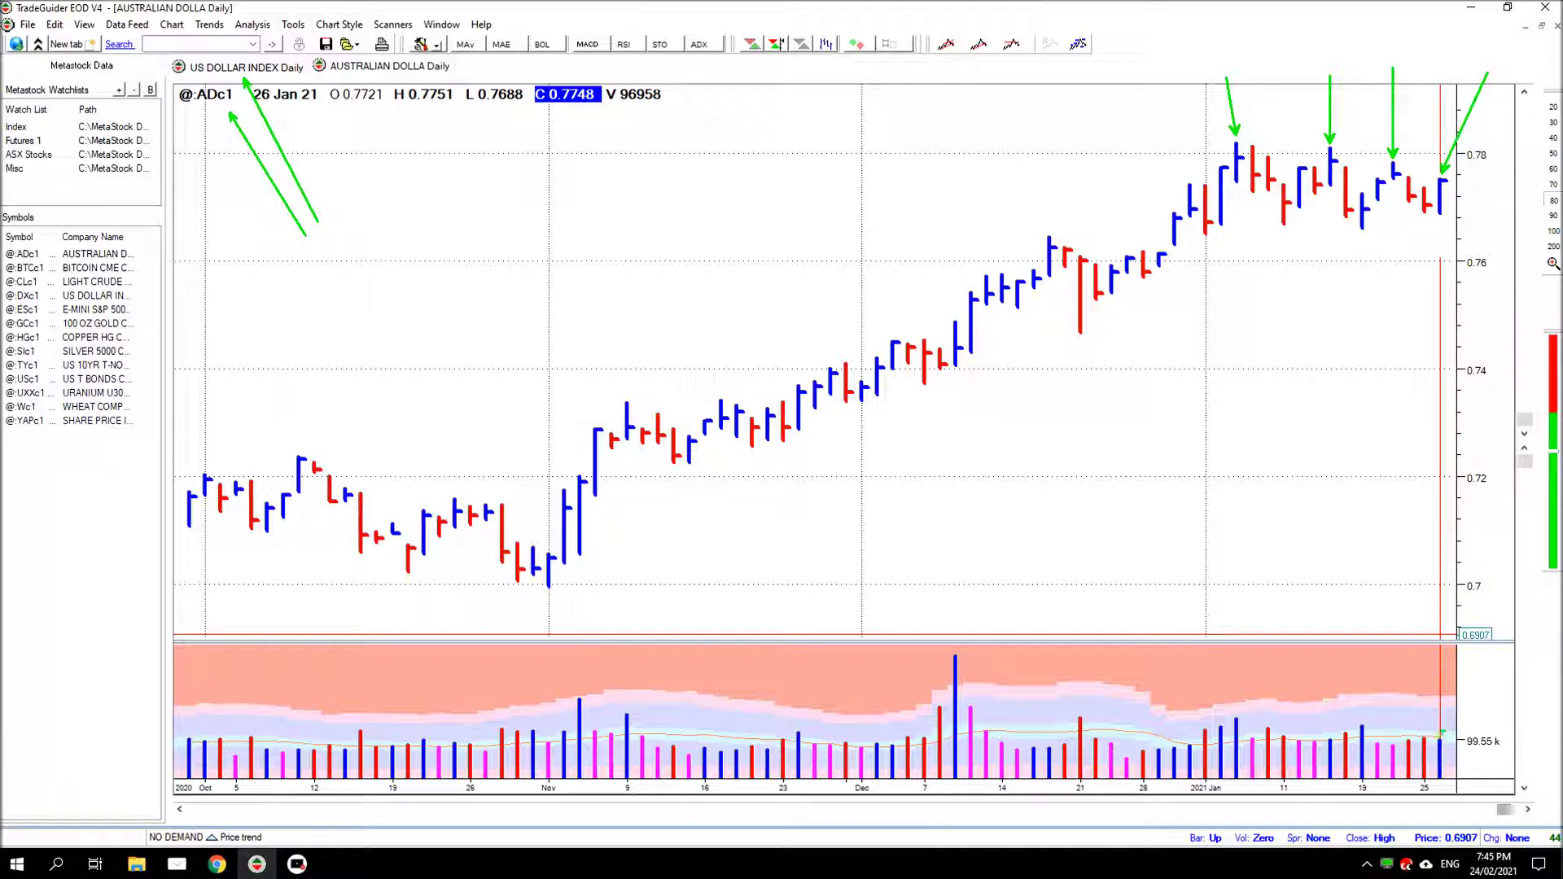
Remove the circles, point arrows at the 26 Jan high and volume, and draw a horizontal line from the 21 Jan close
left_click_drag(1437, 734, 1451, 695)
left_click_drag(1394, 173, 1470, 173)
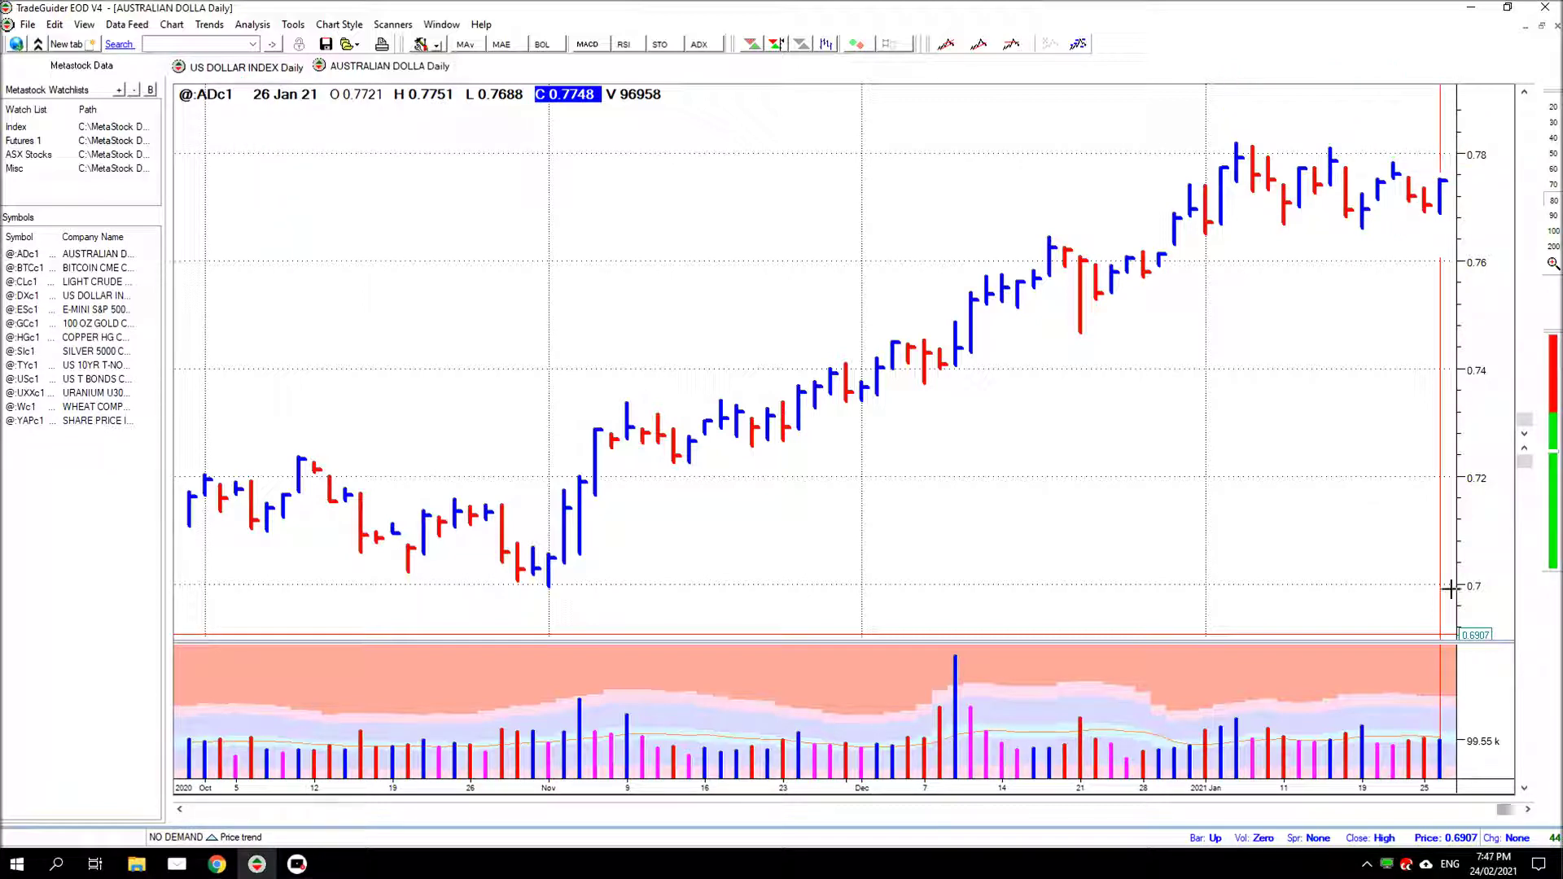
Advance to 27 Jan 21, point arrows at the new low and the 11 Jan low, and draw lines from the 11 and 15 Jan lows
left_click(1529, 811)
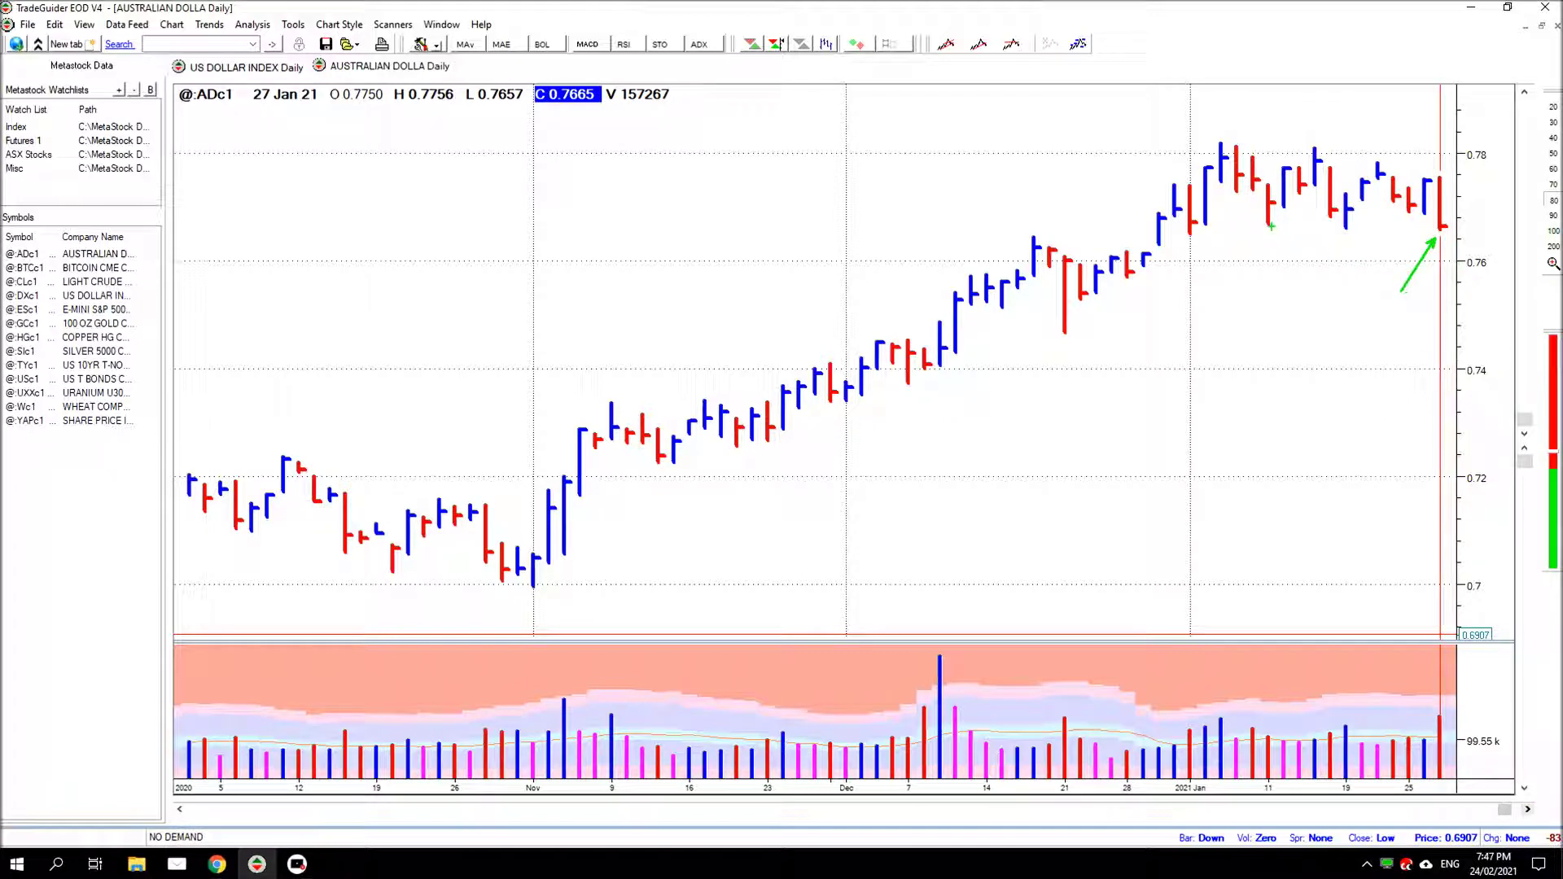
left_click_drag(1271, 226, 1441, 225)
left_click_drag(1329, 218, 1448, 218)
left_click_drag(1268, 234, 1246, 285)
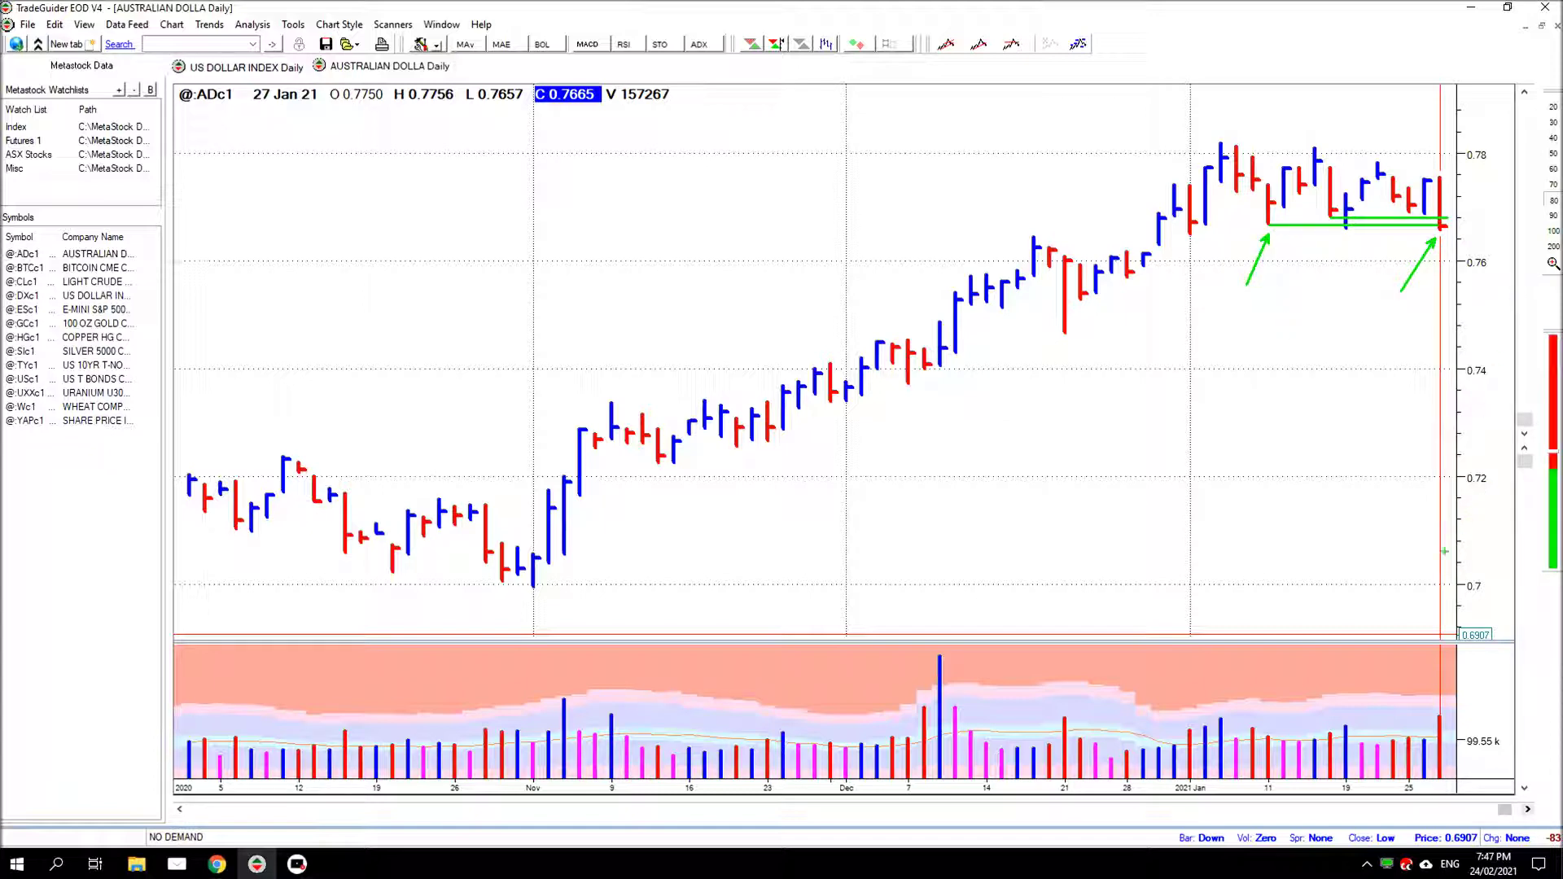
Mark the 27 Jan volume and low with arrows, extend a line back from the volume peak, and draw a line from the 25 Jan low
left_click_drag(1436, 708, 1408, 635)
left_click_drag(1438, 714, 1097, 716)
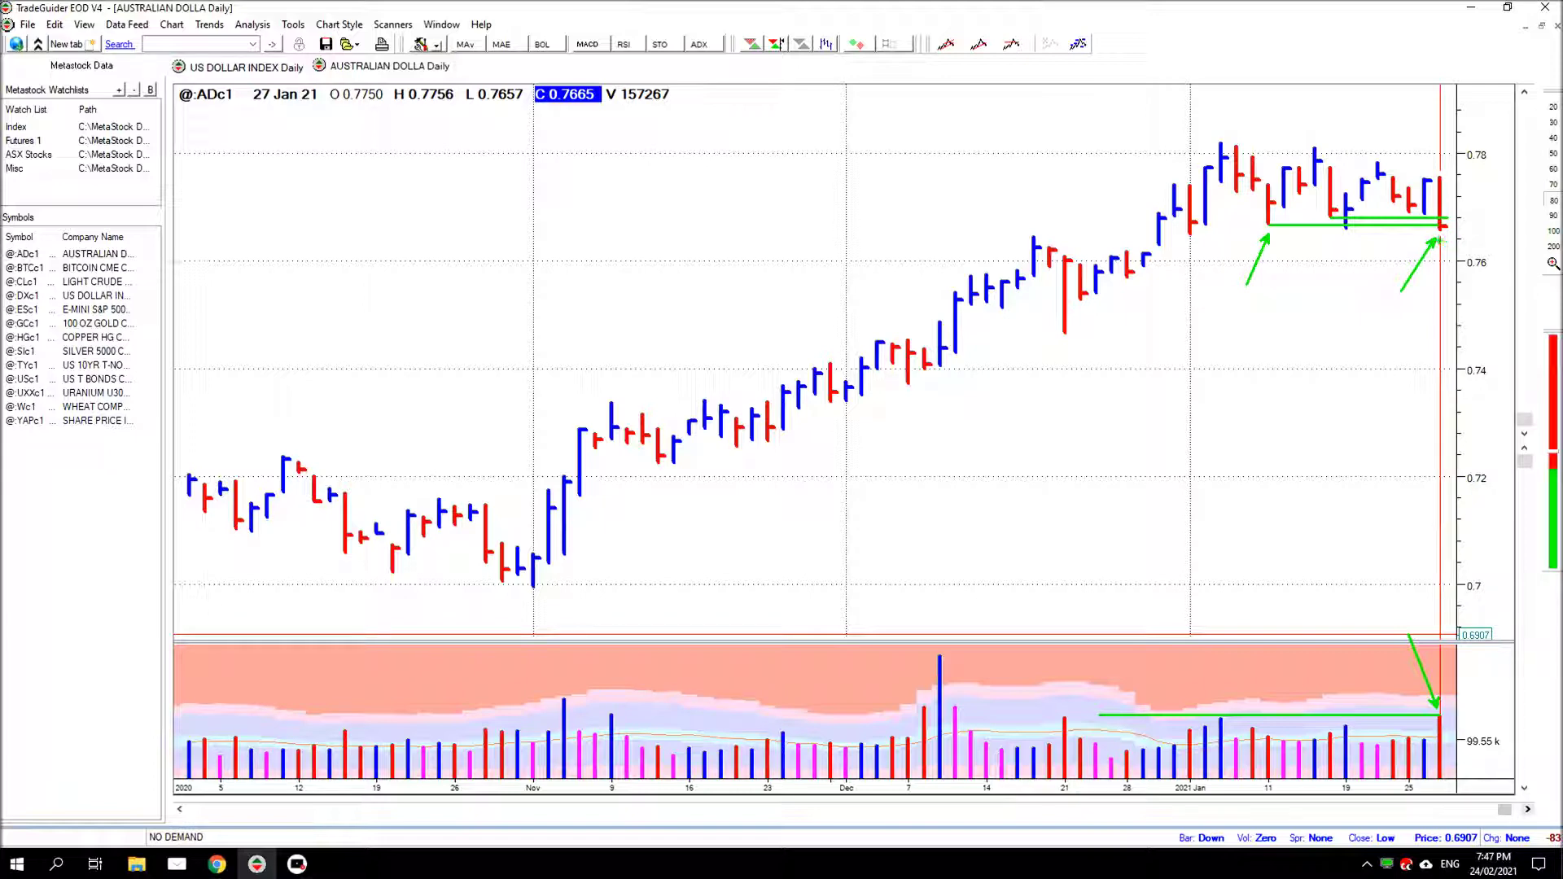
left_click_drag(1440, 237, 1460, 301)
left_click_drag(1410, 210, 1453, 211)
left_click_drag(1477, 683, 1445, 709)
Clear the drawings and advance the chart to 28 Jan 21
key("Escape")
left_click(1528, 810)
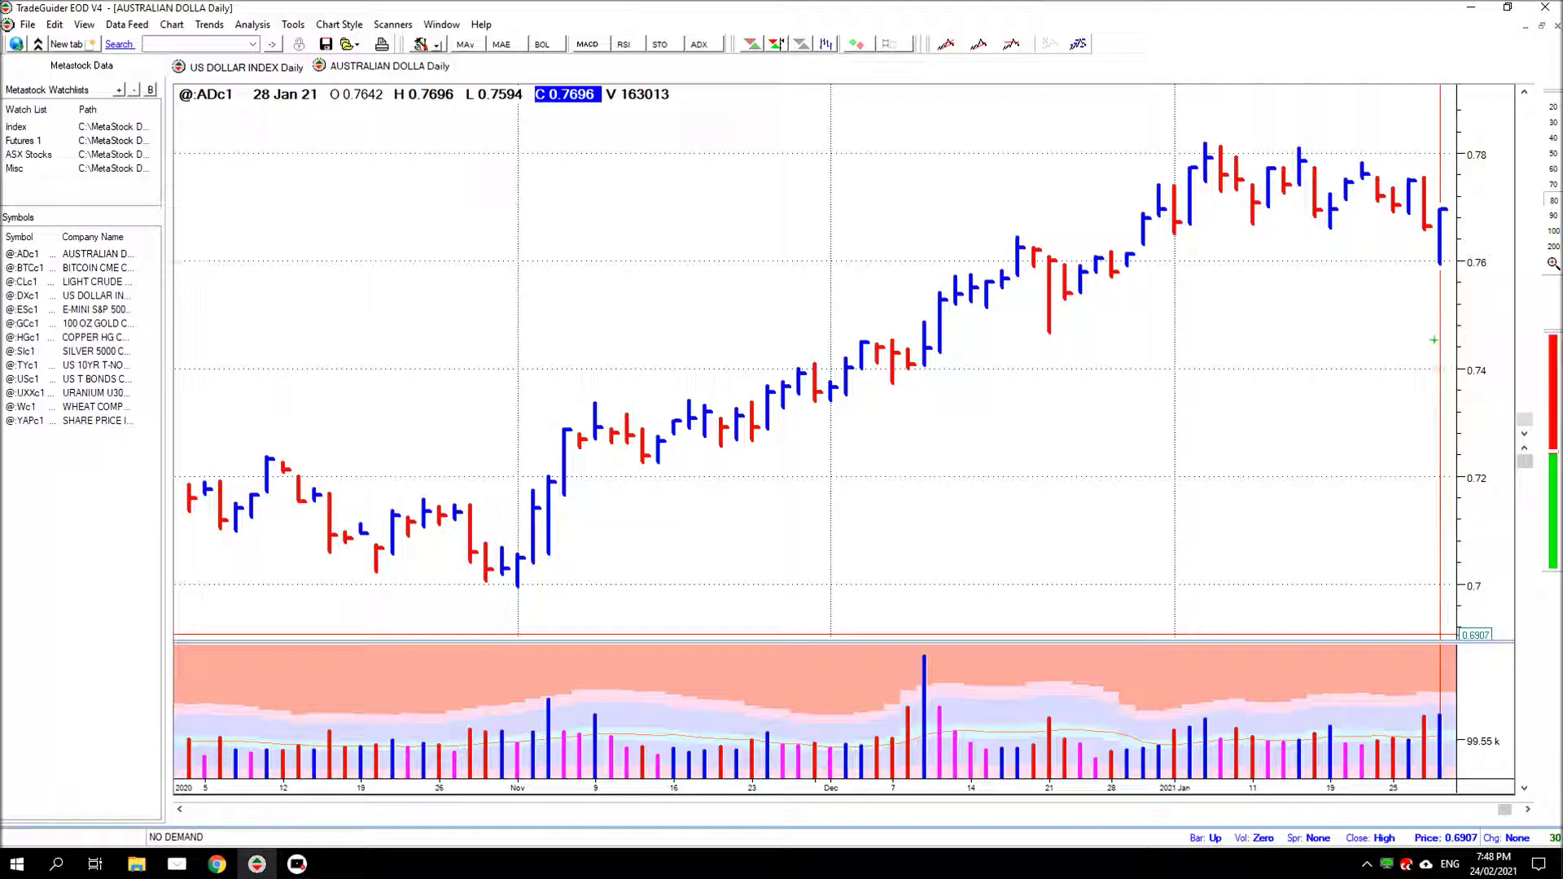
Draw horizontal lines from the 27 Jan and 11 Jan lows, and point arrows at the 28 Jan low and high
left_click(1424, 233)
left_click_drag(1429, 272, 1398, 350)
left_click_drag(1253, 226, 1410, 225)
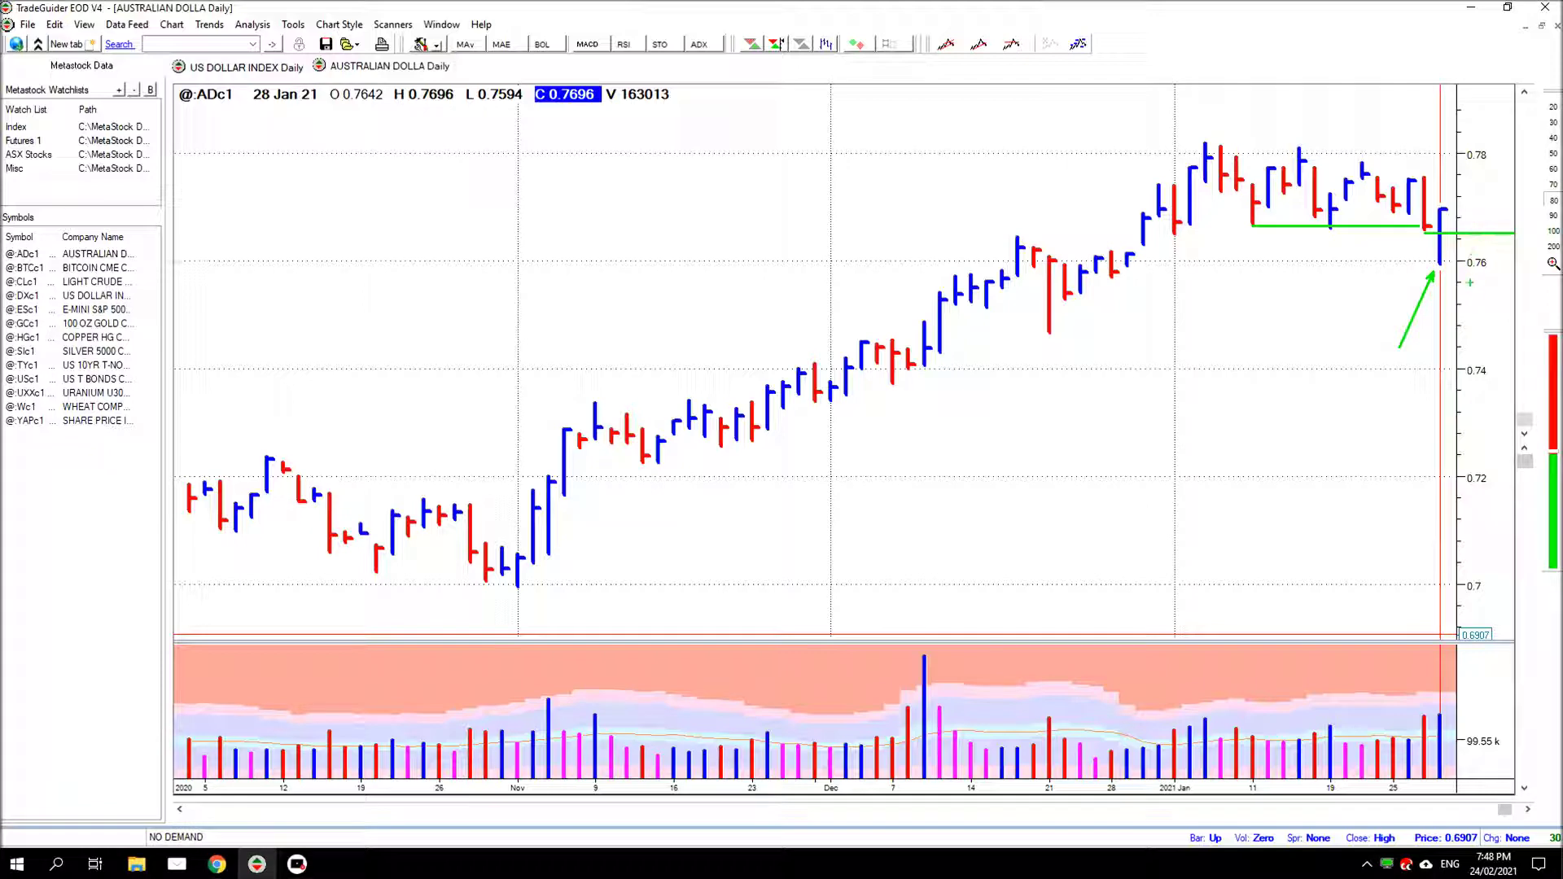
left_click_drag(1463, 151, 1442, 200)
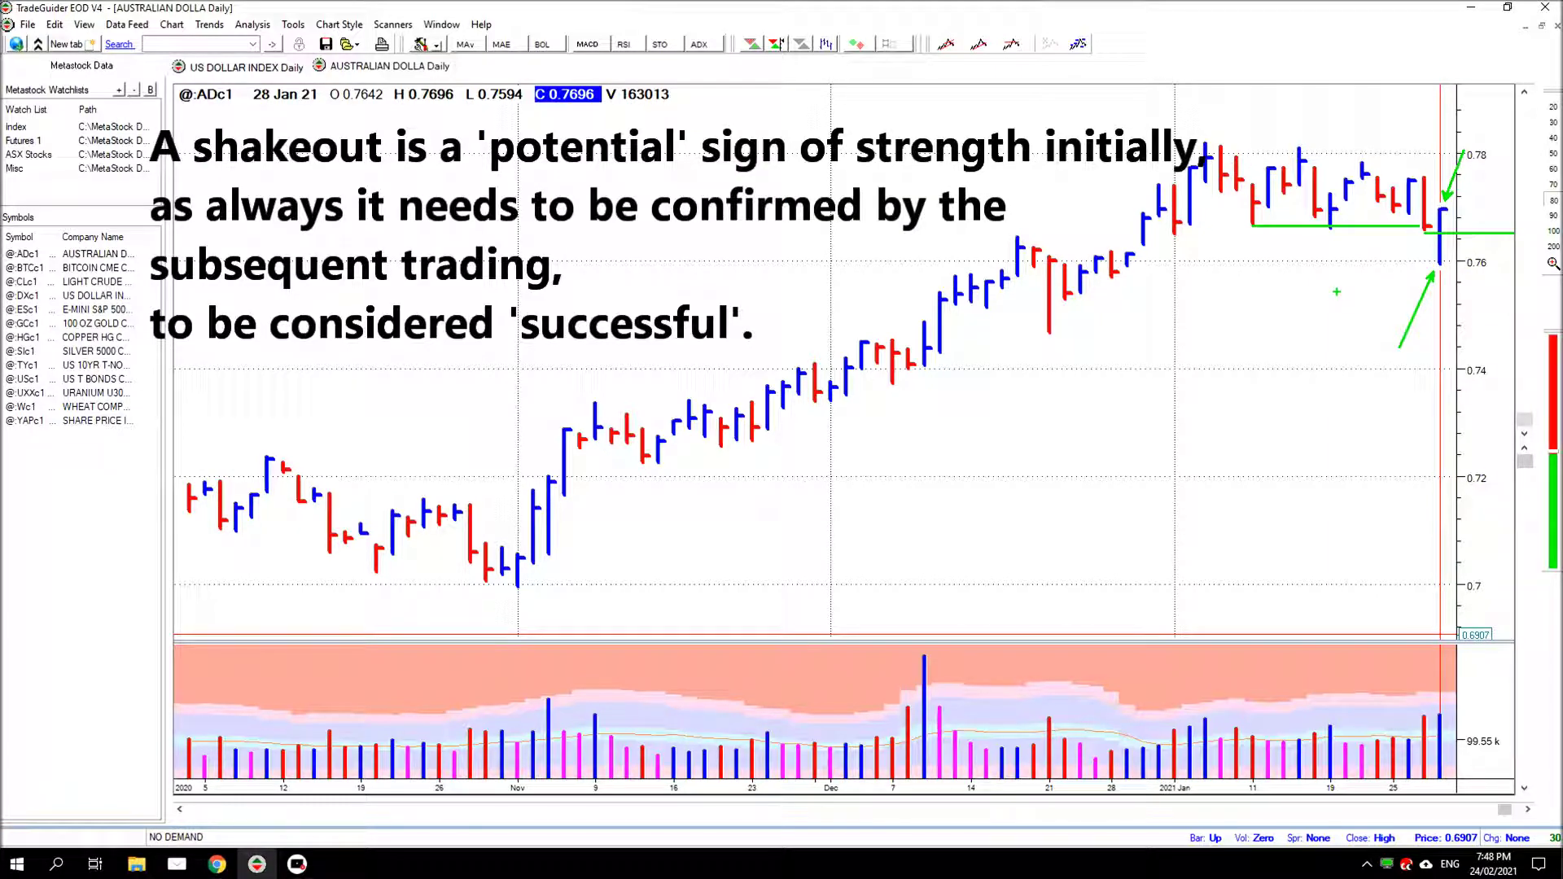
Clear the drawings, advance the chart to 29 Jan 21, and point arrows at that day's low and volume
key("Escape")
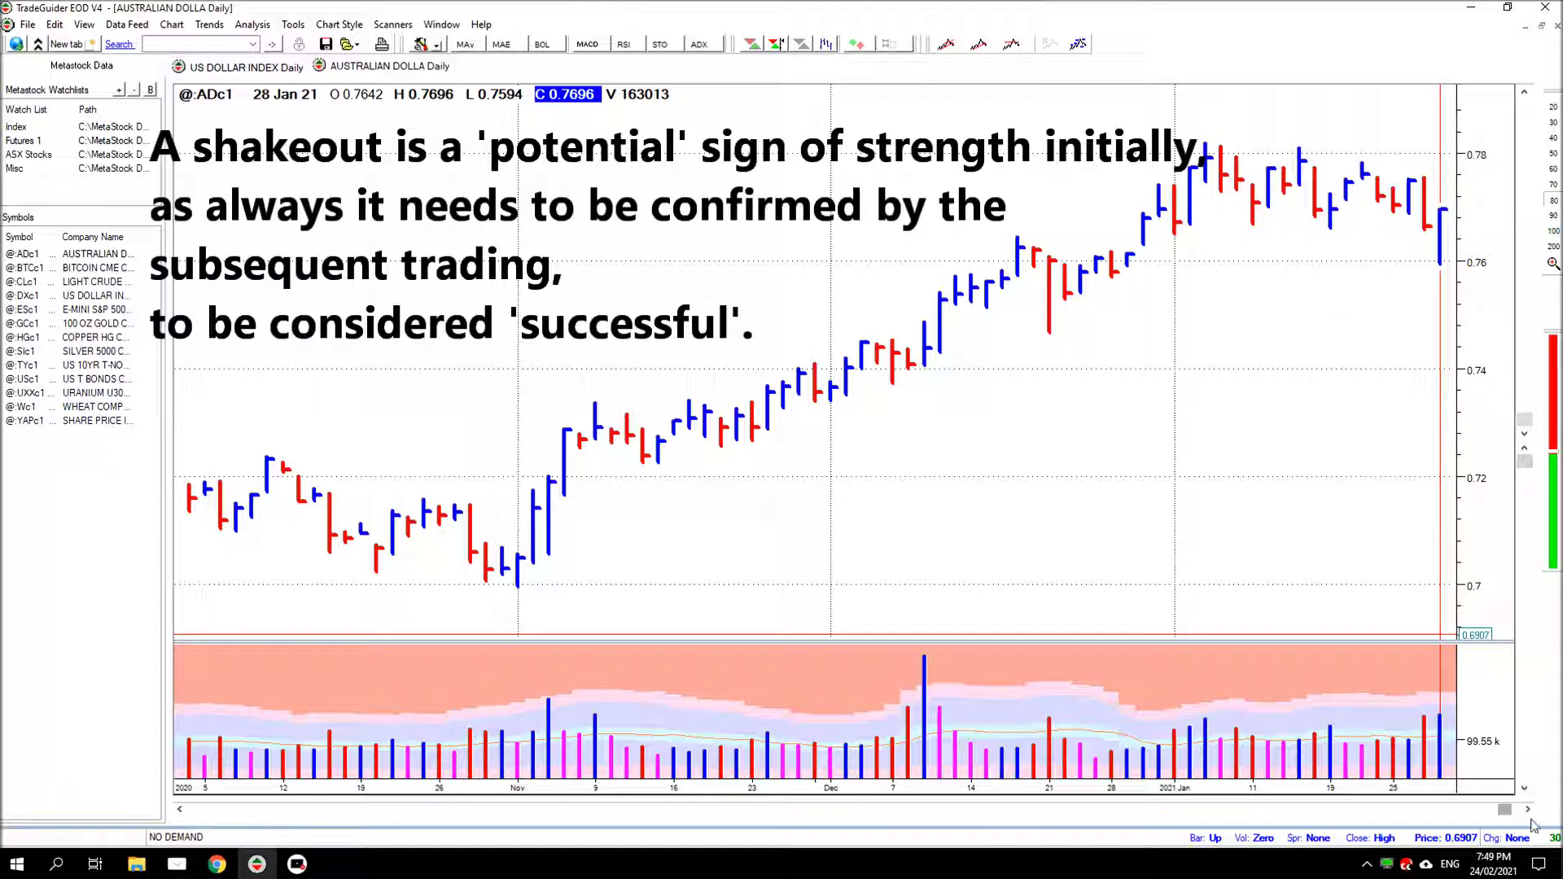
left_click(1529, 812)
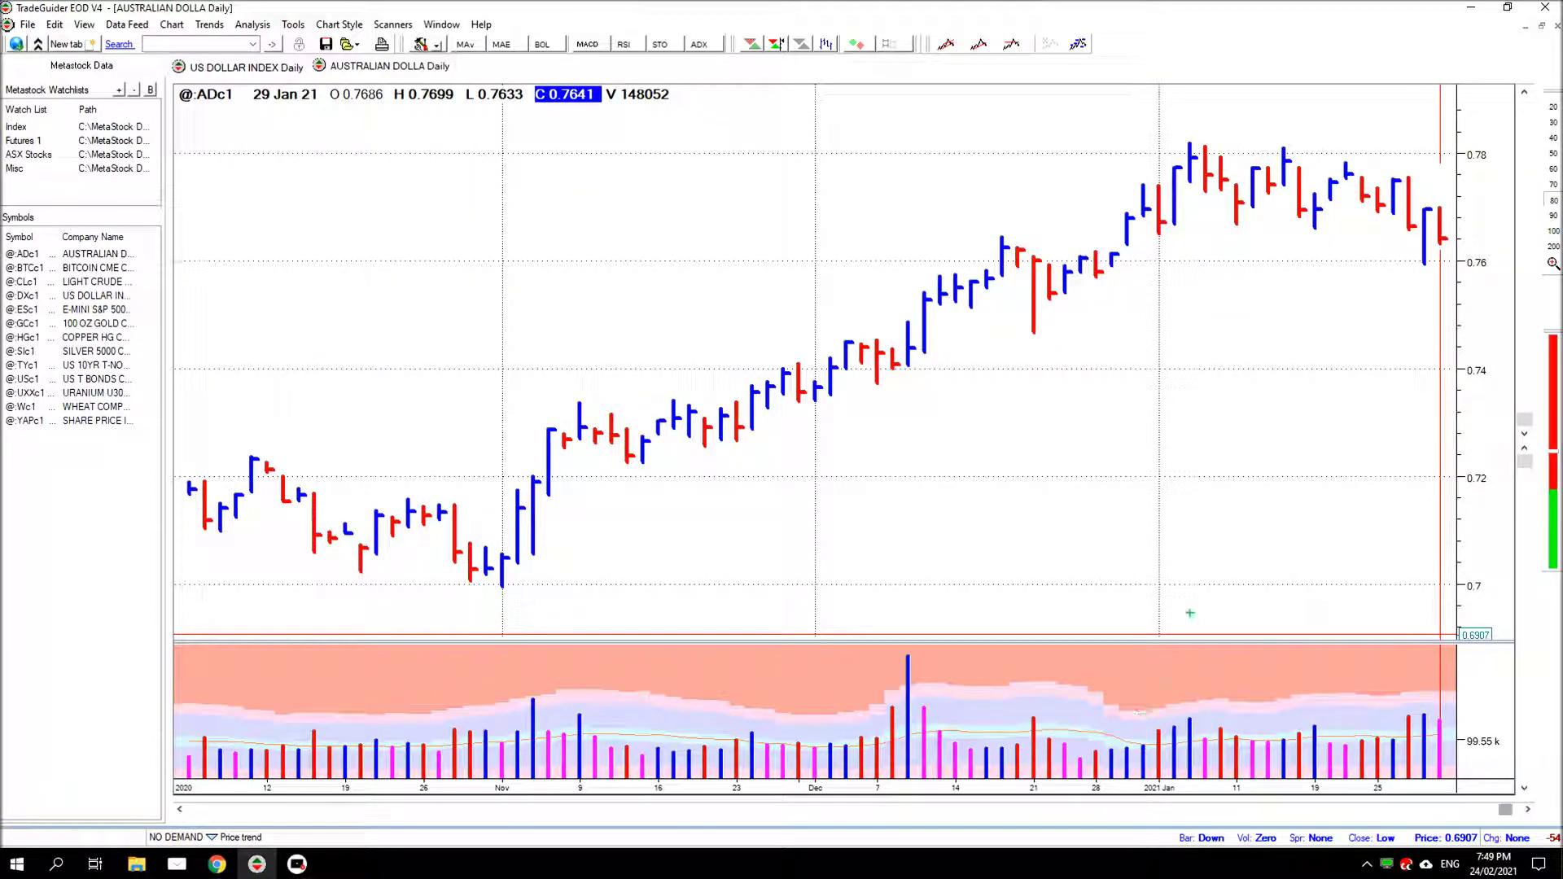
left_click_drag(1441, 259, 1455, 300)
left_click_drag(1438, 711, 1476, 637)
Point arrows at the 27 Jan low, the 28 Jan high and both days' volume, and circle the 28 and 29 Jan bars
left_click_drag(1403, 233, 1382, 277)
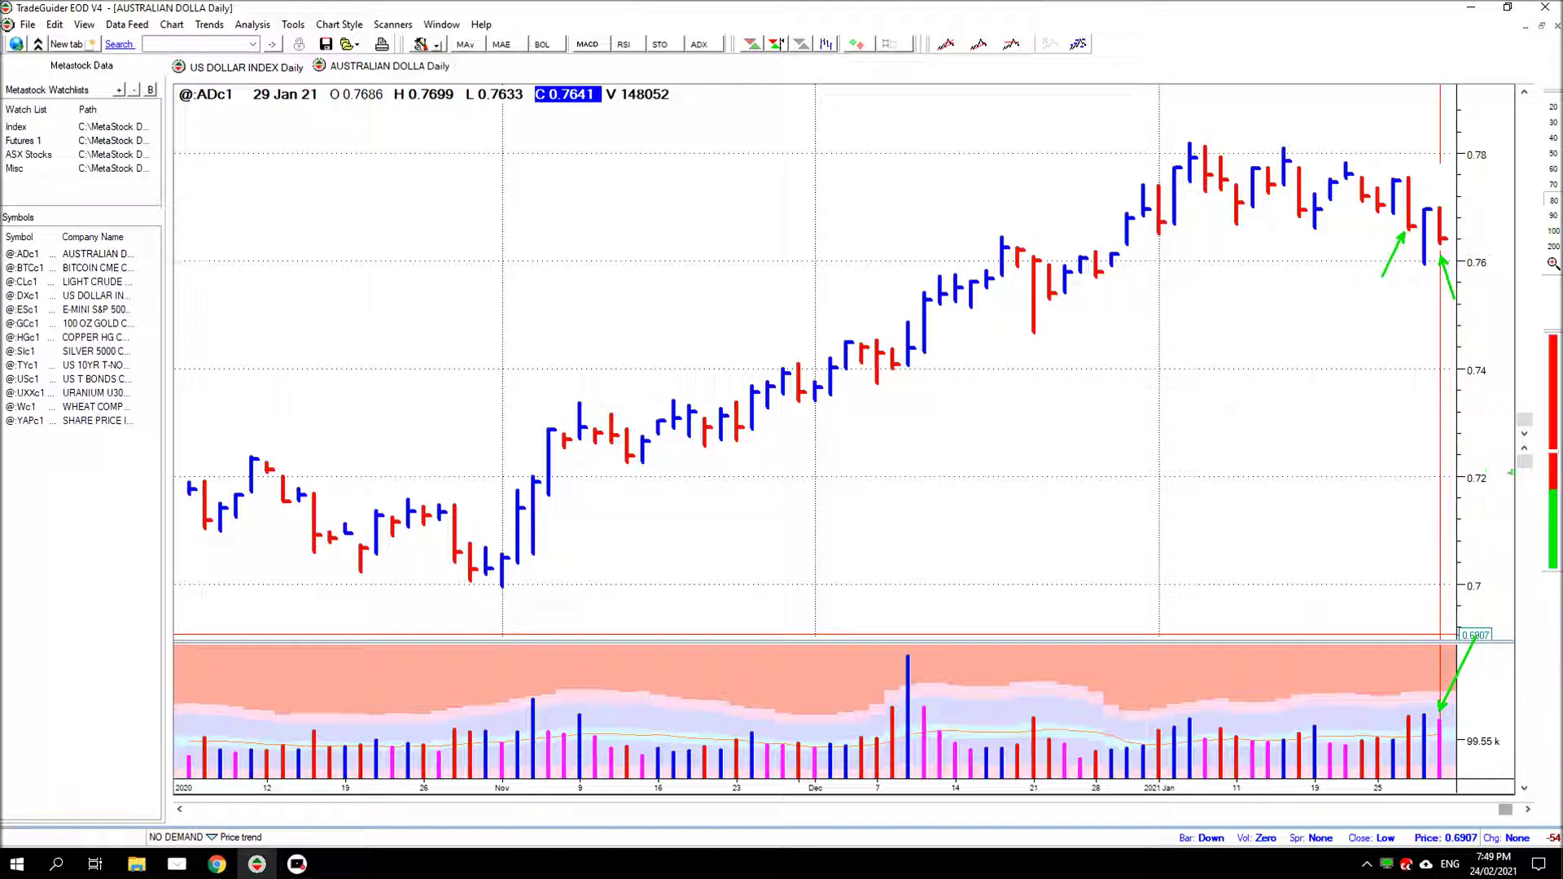
left_click_drag(1402, 707, 1384, 649)
left_click_drag(1426, 203, 1438, 157)
left_click_drag(1425, 706, 1433, 665)
mouse_move(1417, 201)
left_mouse_down()
mouse_move(1418, 244)
mouse_move(1449, 269)
mouse_move(1438, 204)
left_mouse_up()
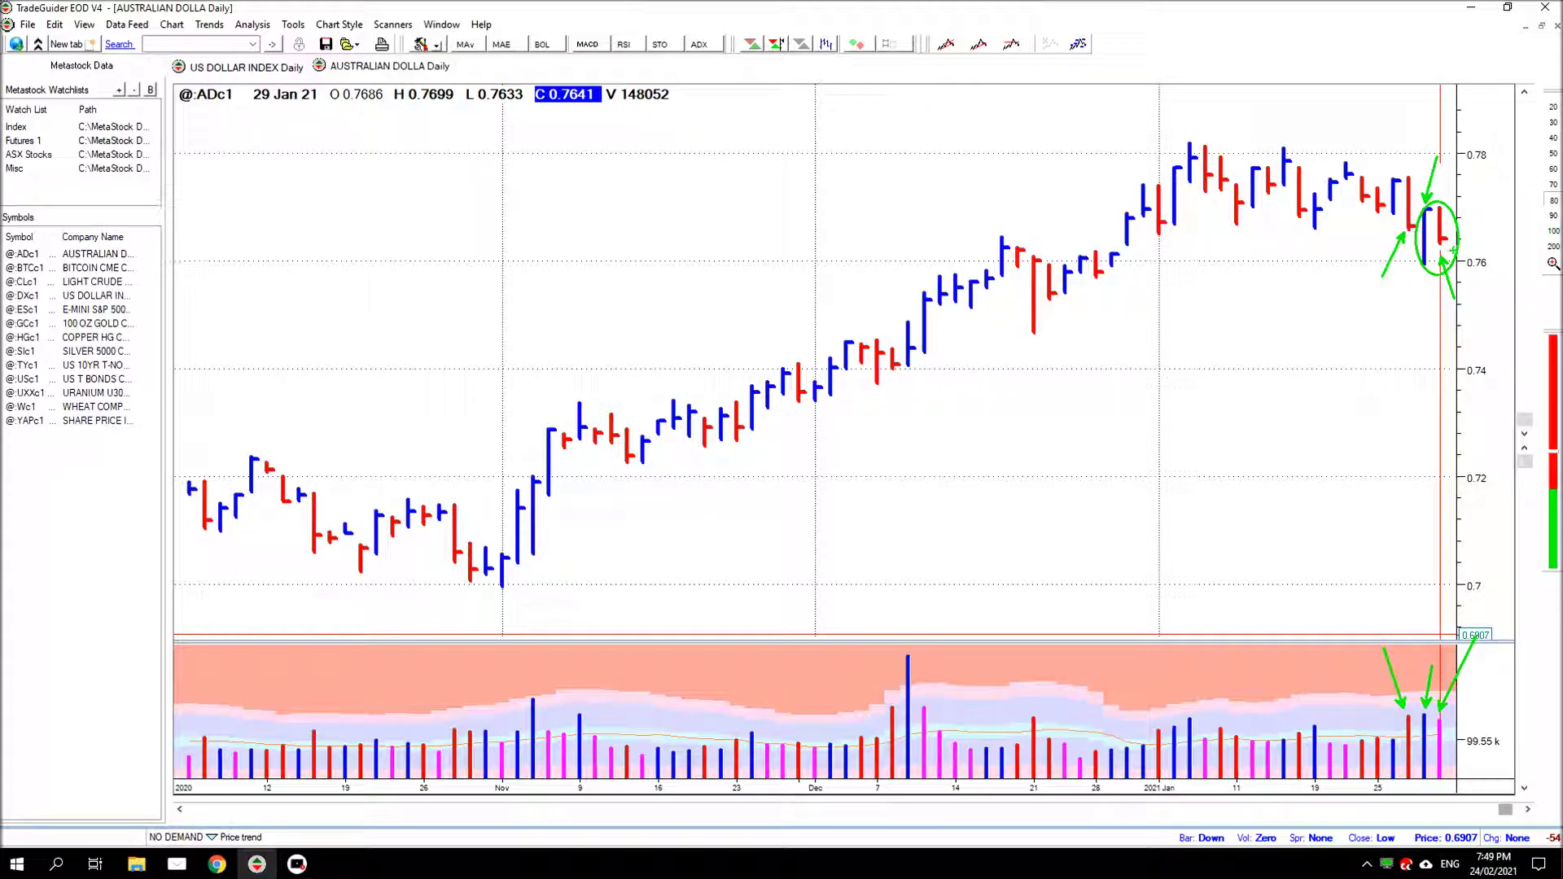
Advance a cleared chart to 01 Feb 21, point arrows at its low and volume, and circle the 28 and 29 Jan bars
key("Escape")
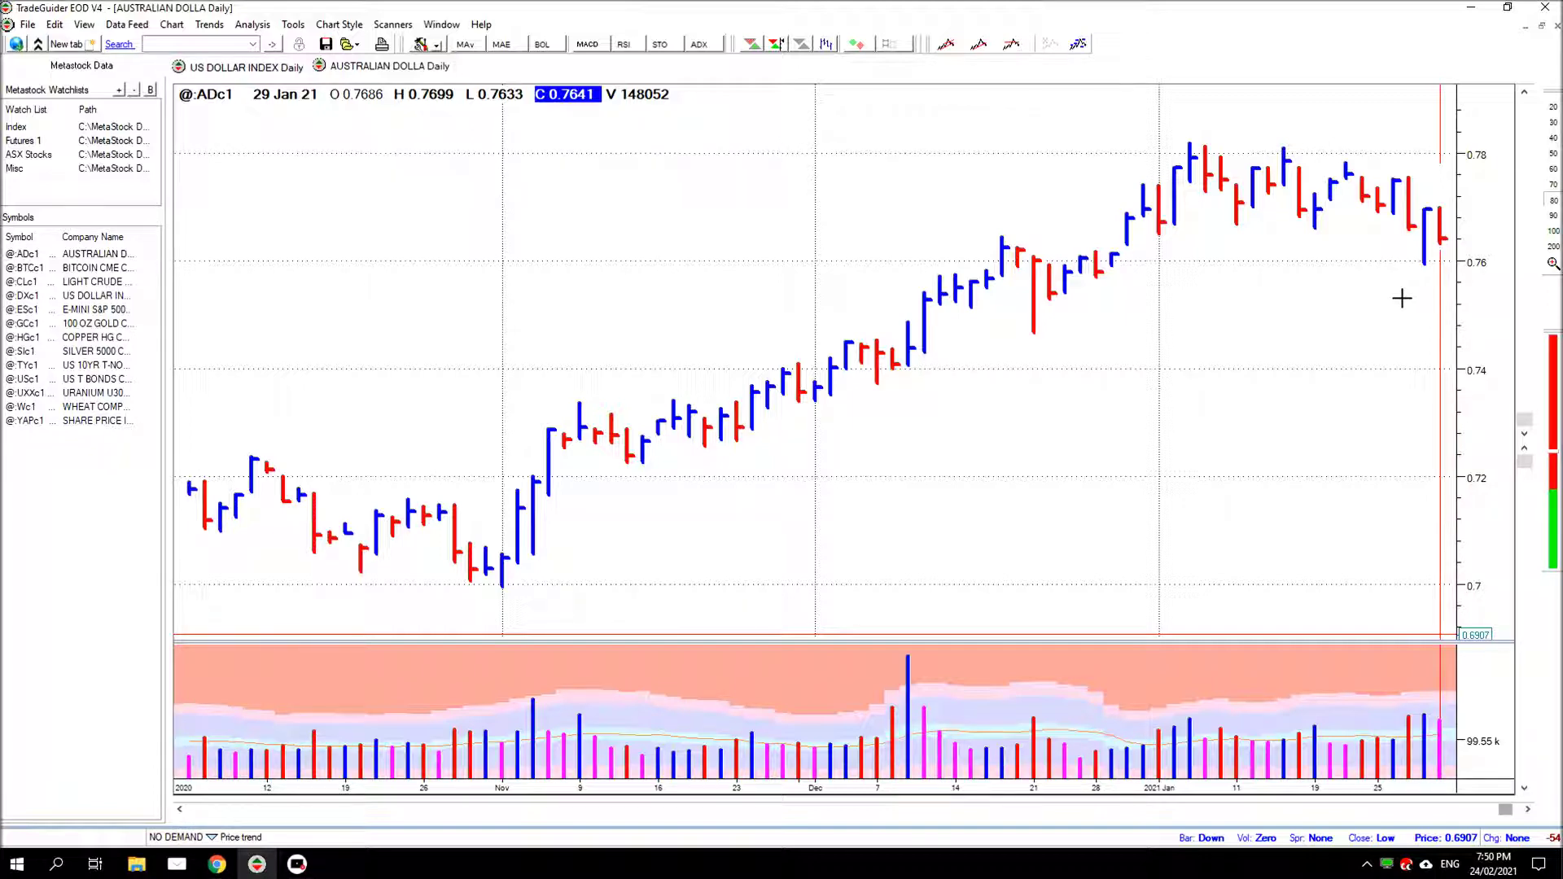
key("Right")
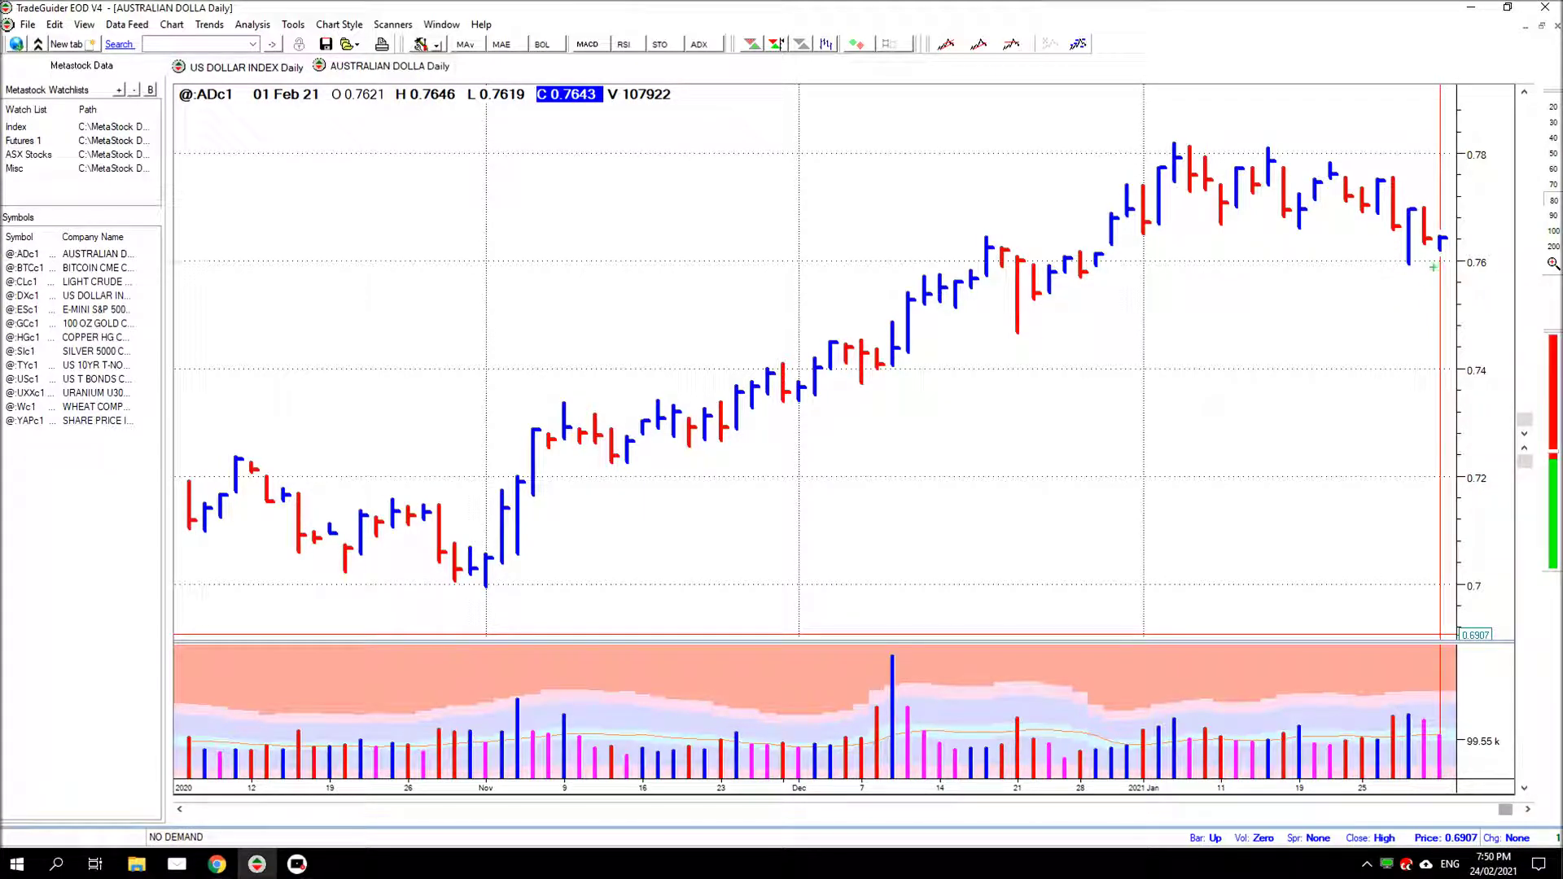
left_click_drag(1438, 257, 1416, 328)
left_click_drag(1444, 731, 1459, 680)
mouse_move(1425, 210)
left_mouse_down()
mouse_move(1386, 228)
mouse_move(1416, 259)
mouse_move(1386, 262)
left_mouse_up()
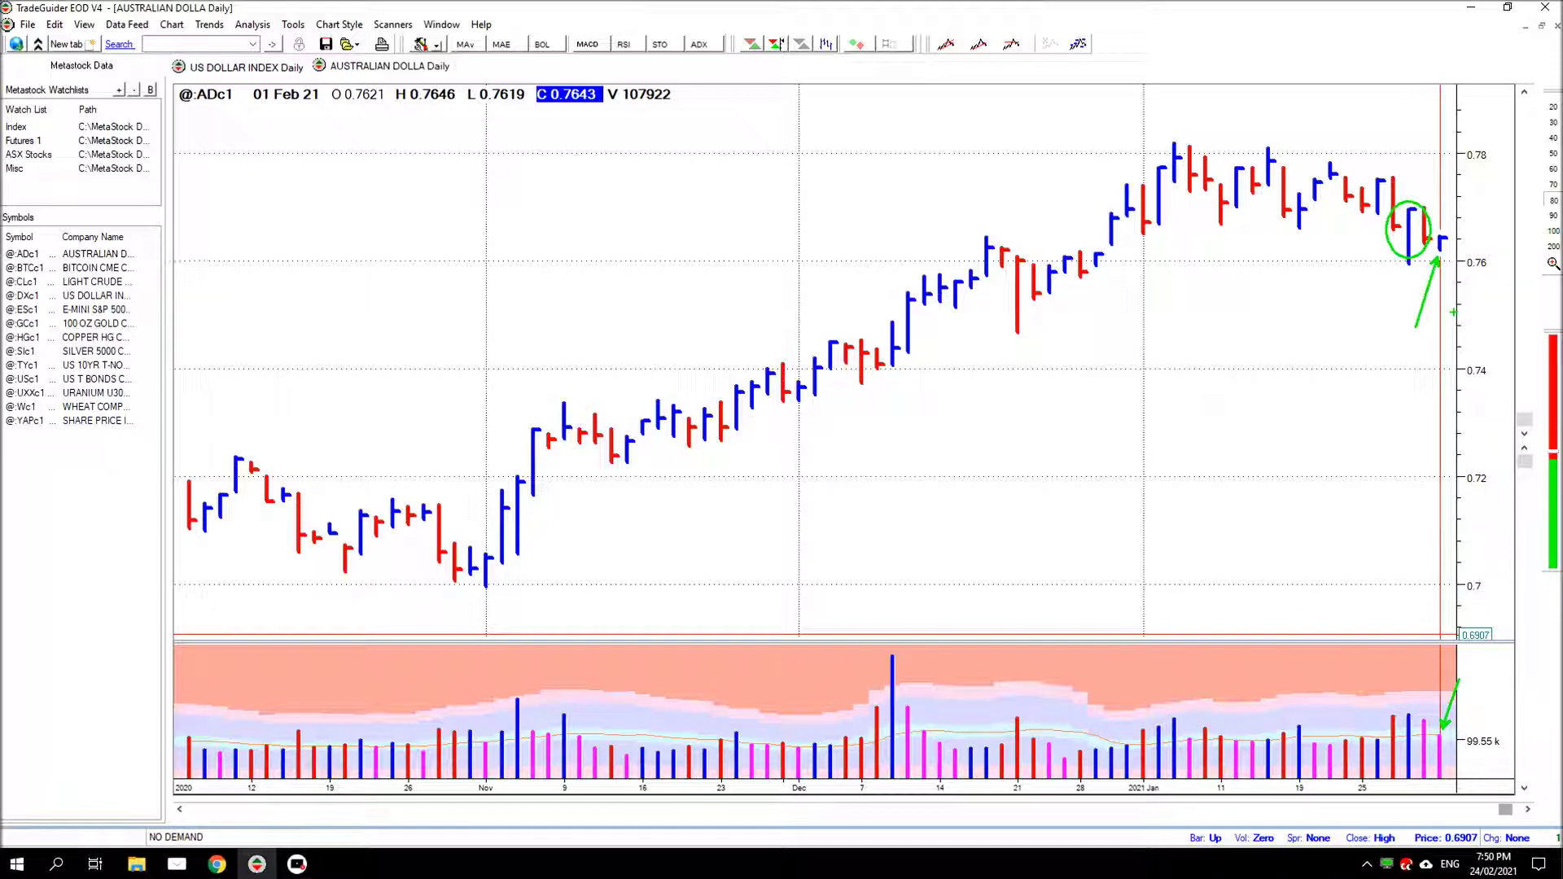
Clear the drawings, advance the chart to 02 Feb 21, and point arrows at the new low and its volume
key("Escape")
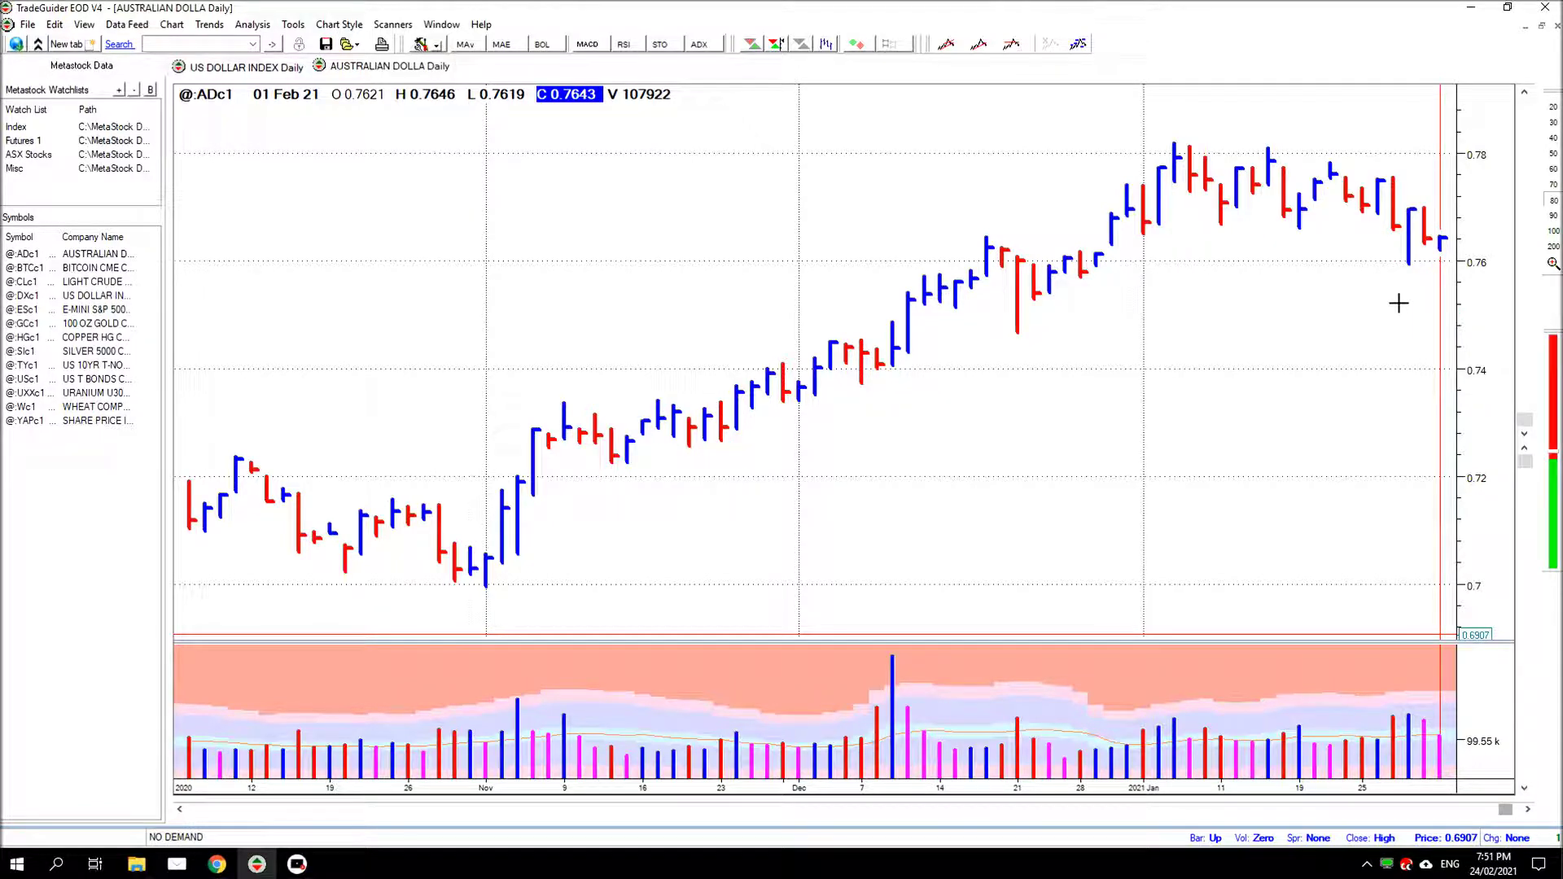
key("Right")
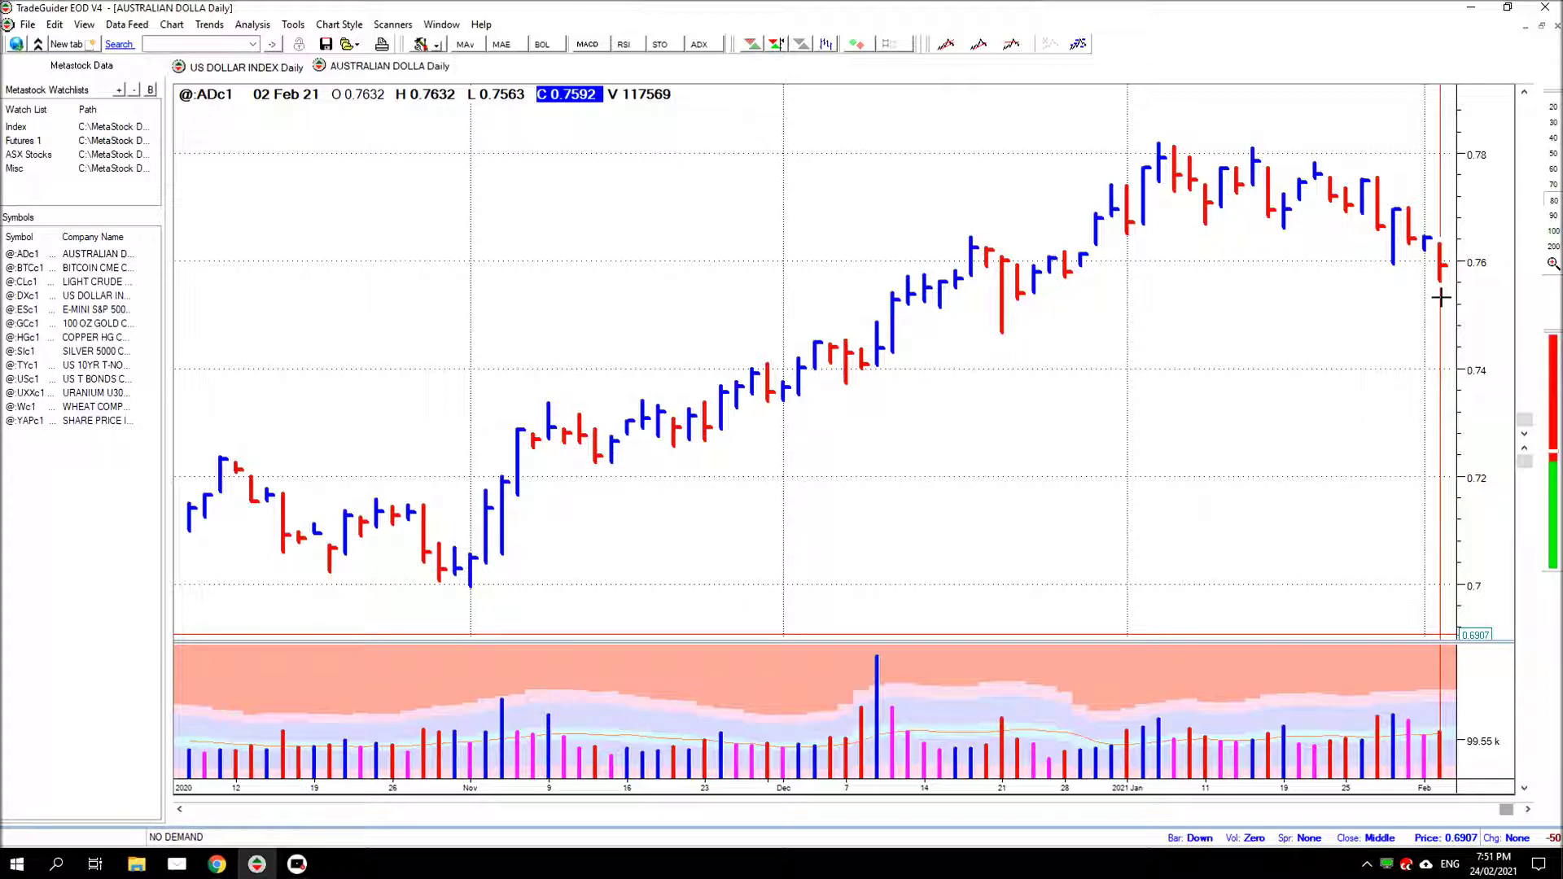
left_click_drag(1433, 290, 1406, 368)
left_click_drag(1443, 725, 1468, 674)
Circle the 28 and 29 Jan bars, add another arrow at the 02 Feb low, and draw a horizontal line from the 29 Jan close
mouse_move(1384, 208)
left_mouse_down()
mouse_move(1418, 252)
mouse_move(1394, 206)
left_mouse_up()
mouse_move(1432, 263)
left_mouse_down()
mouse_move(1415, 303)
mouse_move(1444, 291)
mouse_move(1470, 371)
left_mouse_up()
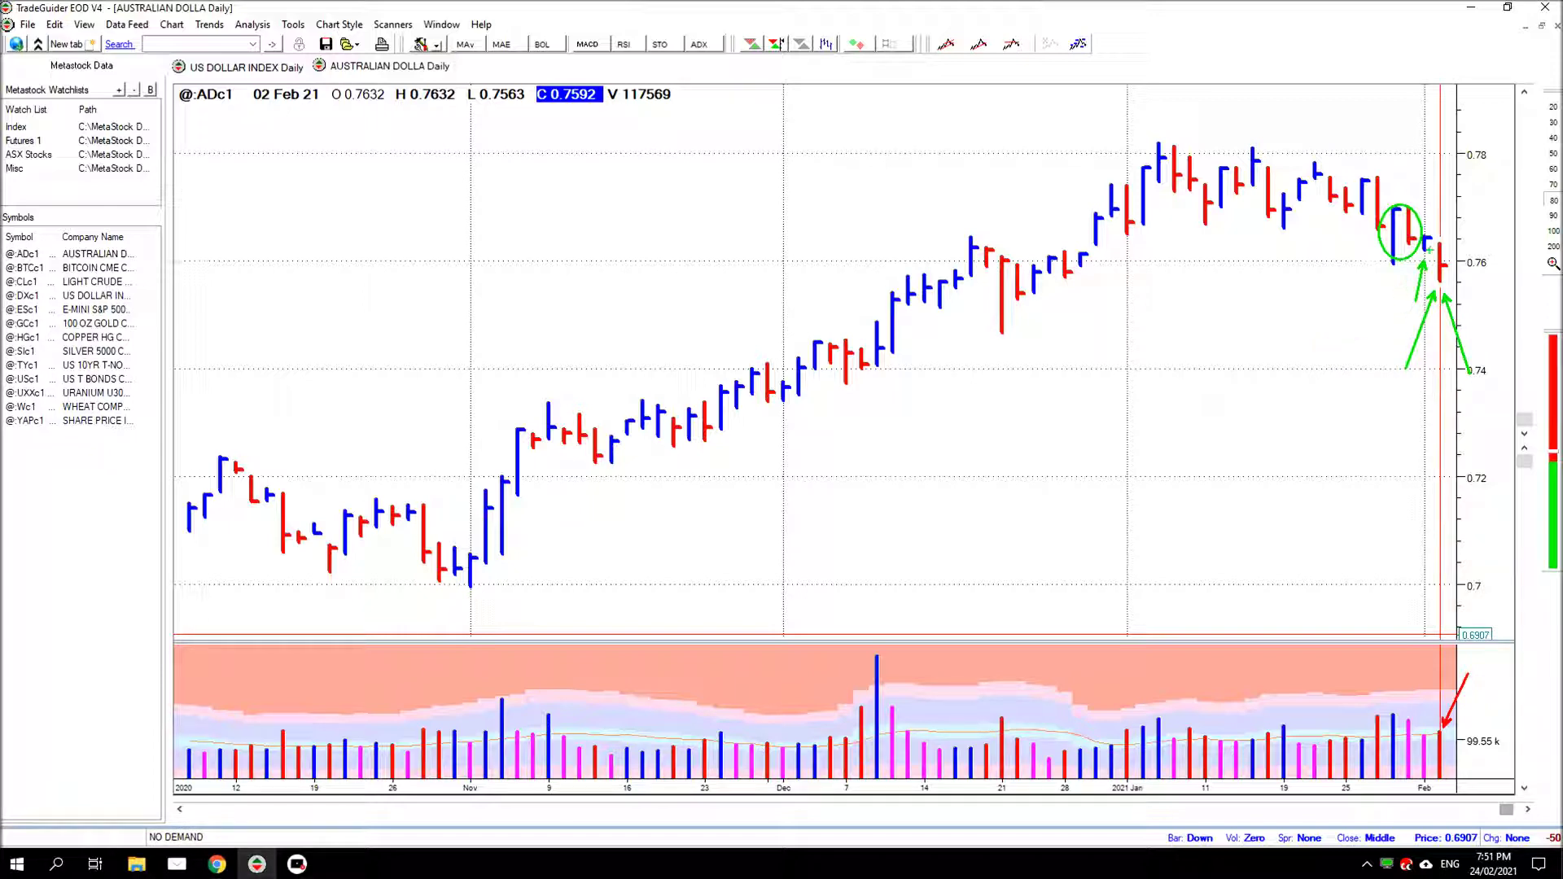
left_click_drag(1406, 237, 1508, 237)
Point arrows at the 28 Jan, 01 Feb and 02 Feb lows, and draw an arrow across the horizontal line beyond the last bar
left_click_drag(1378, 262, 1327, 324)
left_click_drag(1417, 278, 1384, 326)
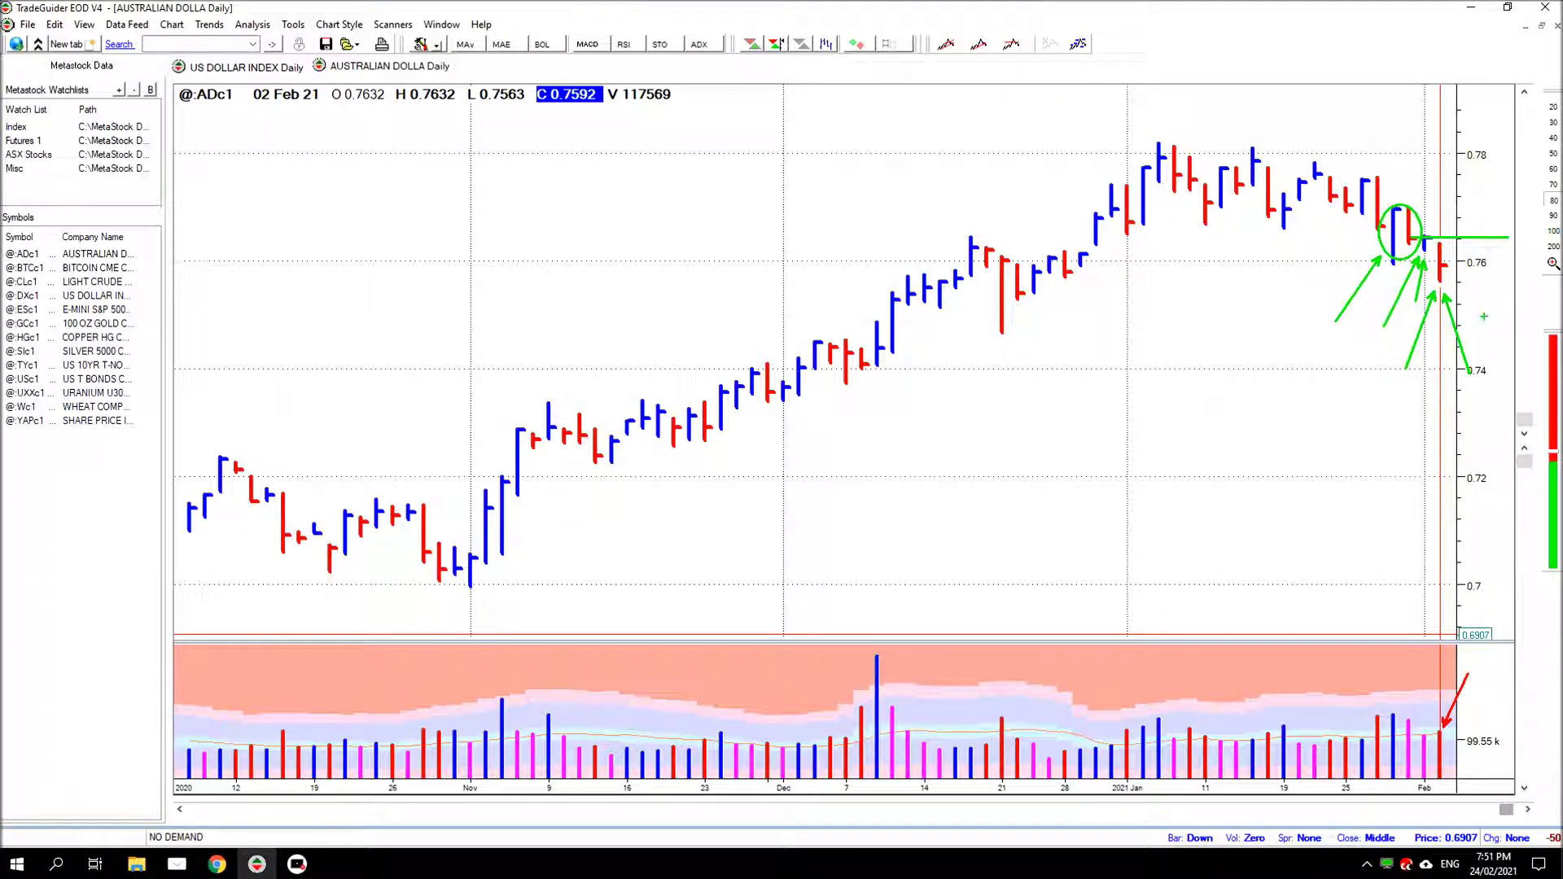
left_click_drag(1455, 290, 1488, 348)
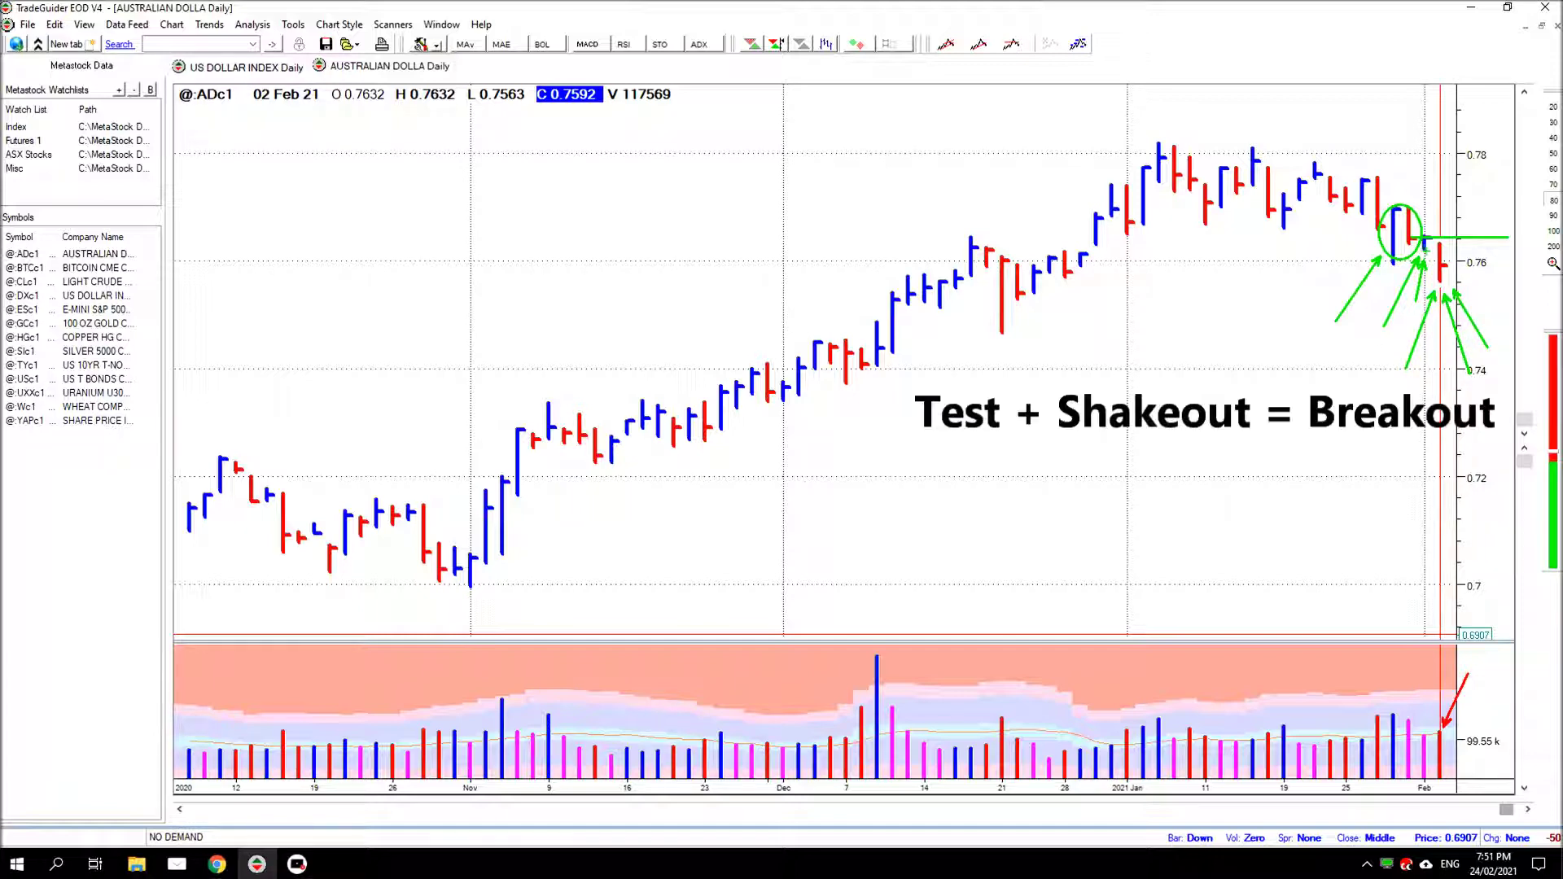
left_click_drag(1497, 174, 1459, 255)
Clear the drawings, advance the chart to 03 Feb 21, and point arrows at that day's high and volume
key("Escape")
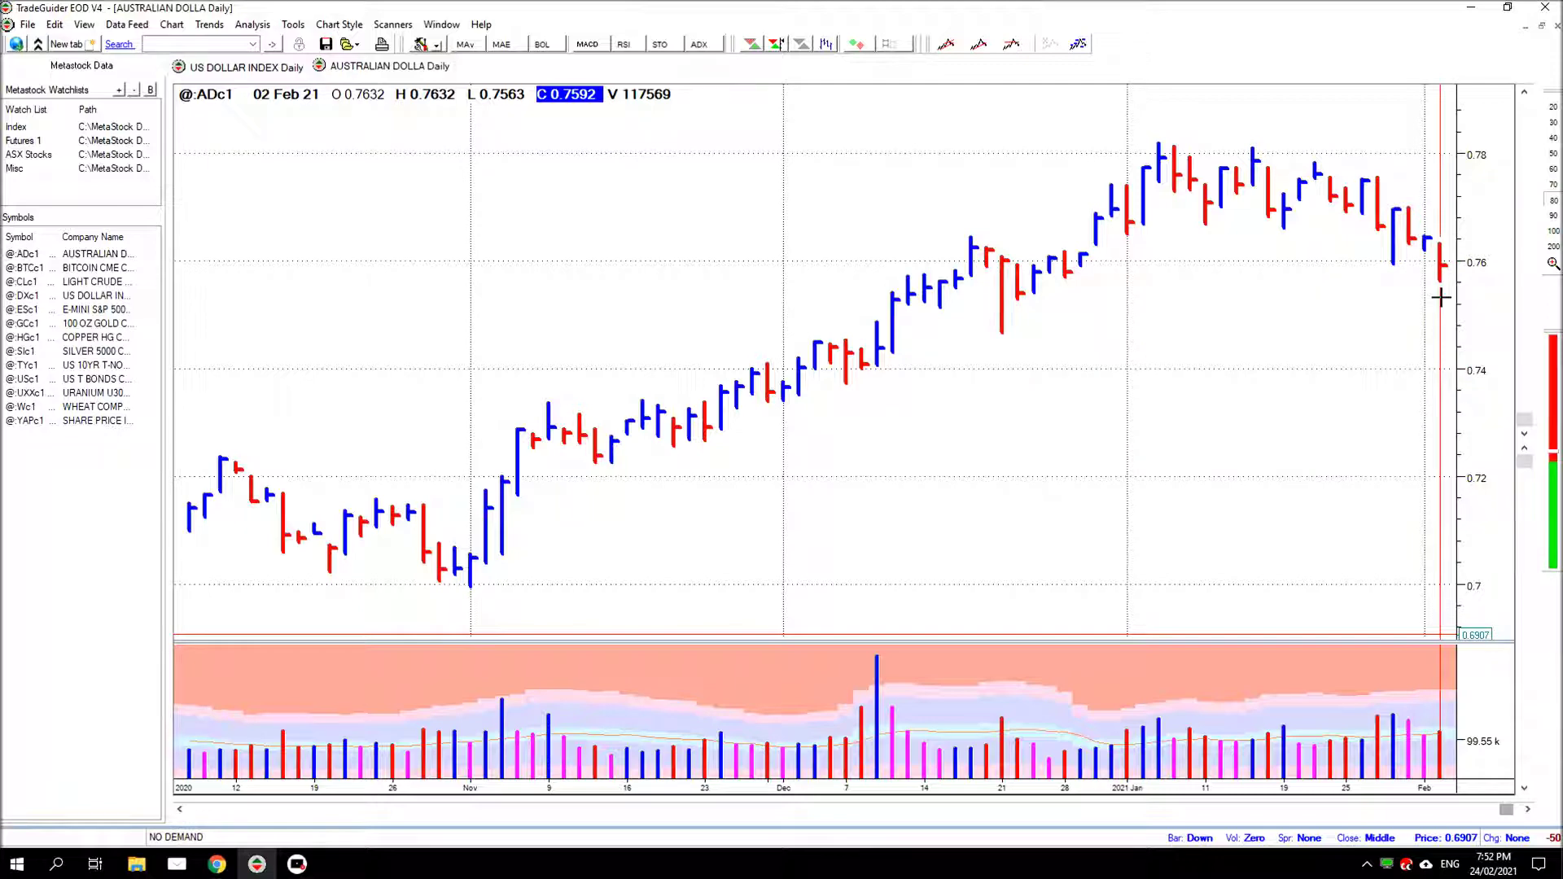
key("Right")
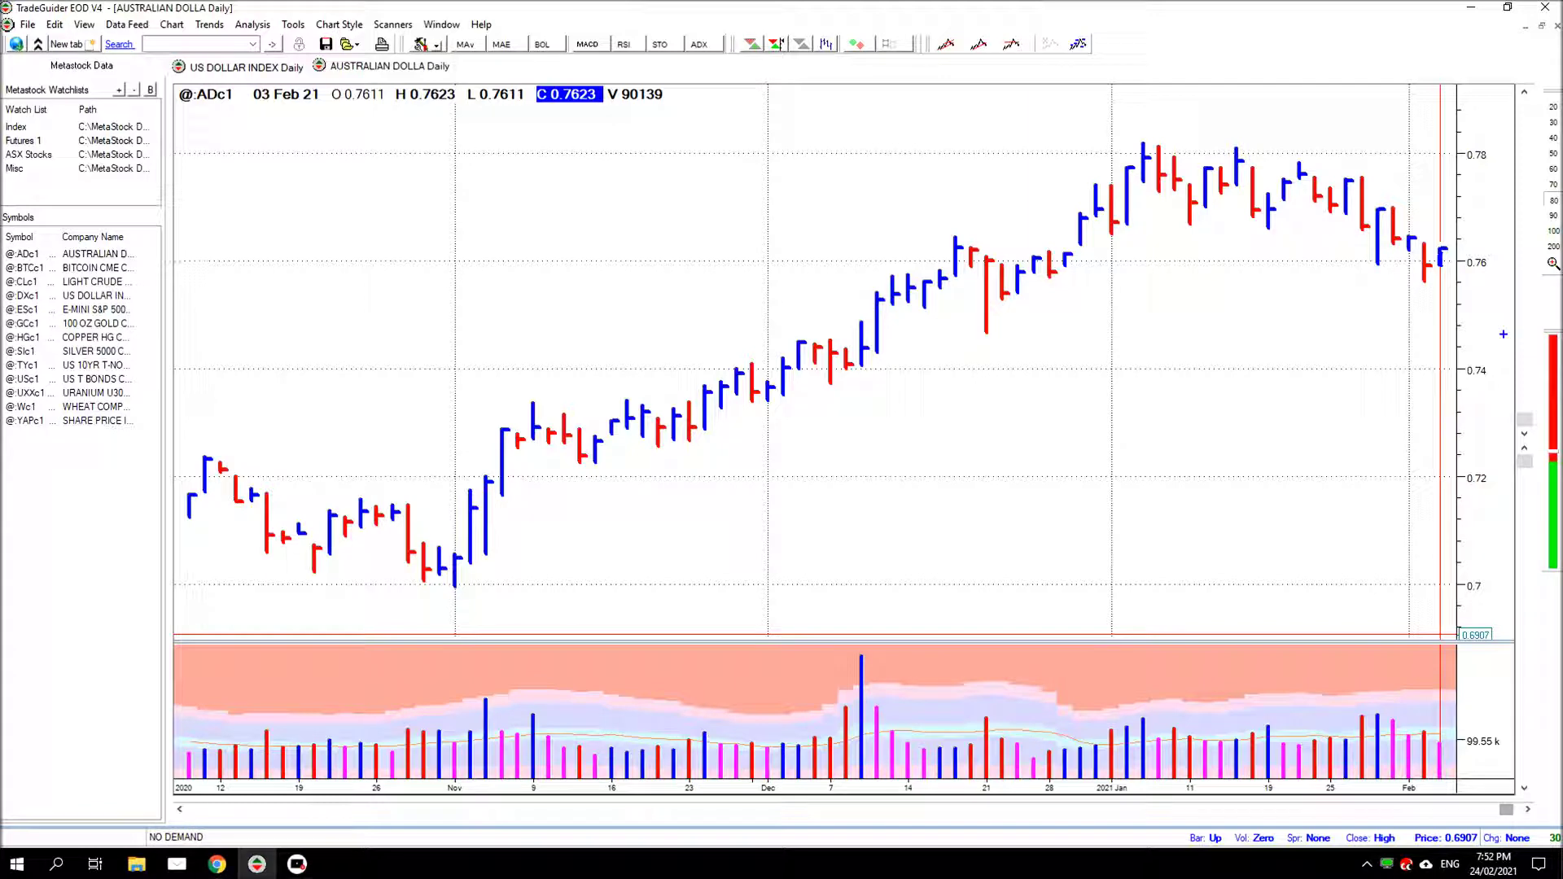
left_click(1441, 244)
left_click_drag(1445, 735, 1483, 639)
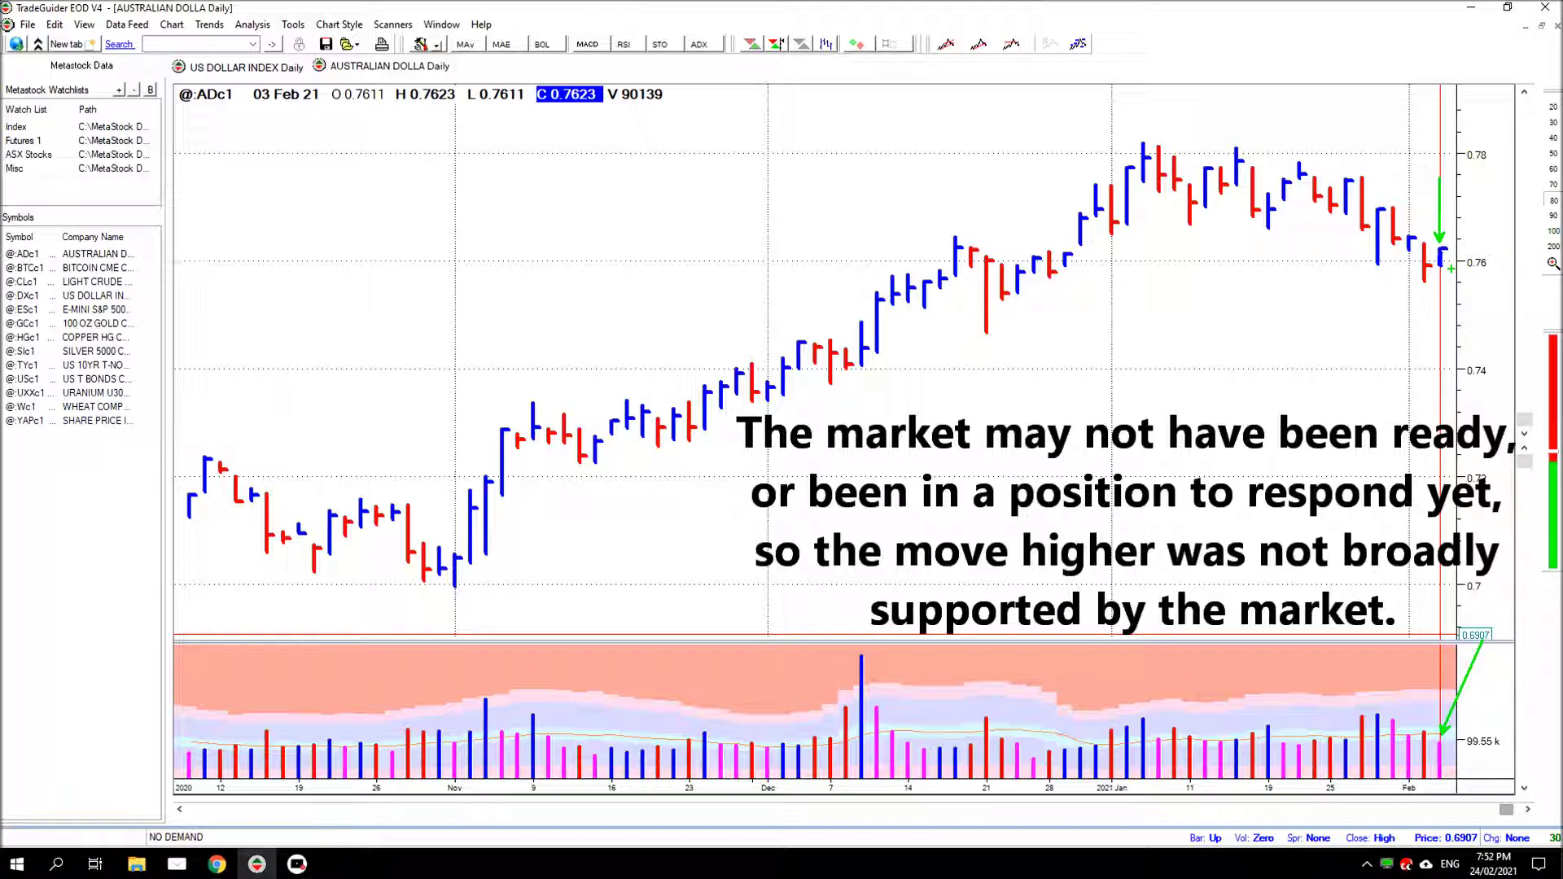
Mark the 02 Feb low and volume with arrows, and circle the 28 and 29 Jan bars
left_click_drag(1424, 286, 1387, 364)
left_click_drag(1421, 724, 1382, 657)
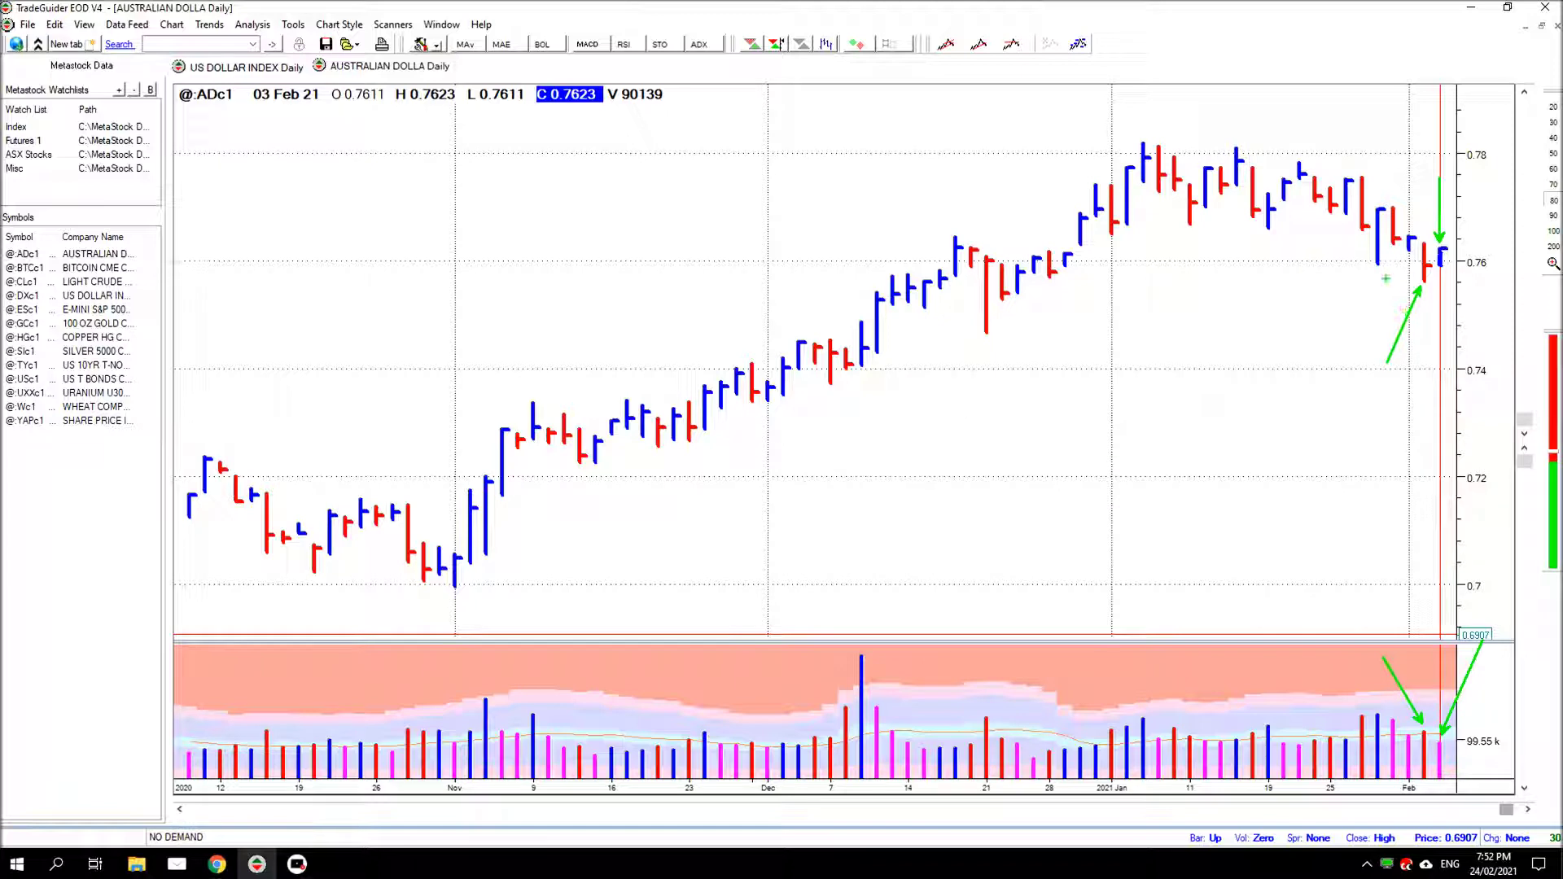
left_click_drag(1372, 199, 1412, 258)
left_click_drag(1421, 285, 1374, 333)
Clear the drawings, advance the chart to 04 Feb 21, and point an arrow at that day's volume
key("ctrl+z")
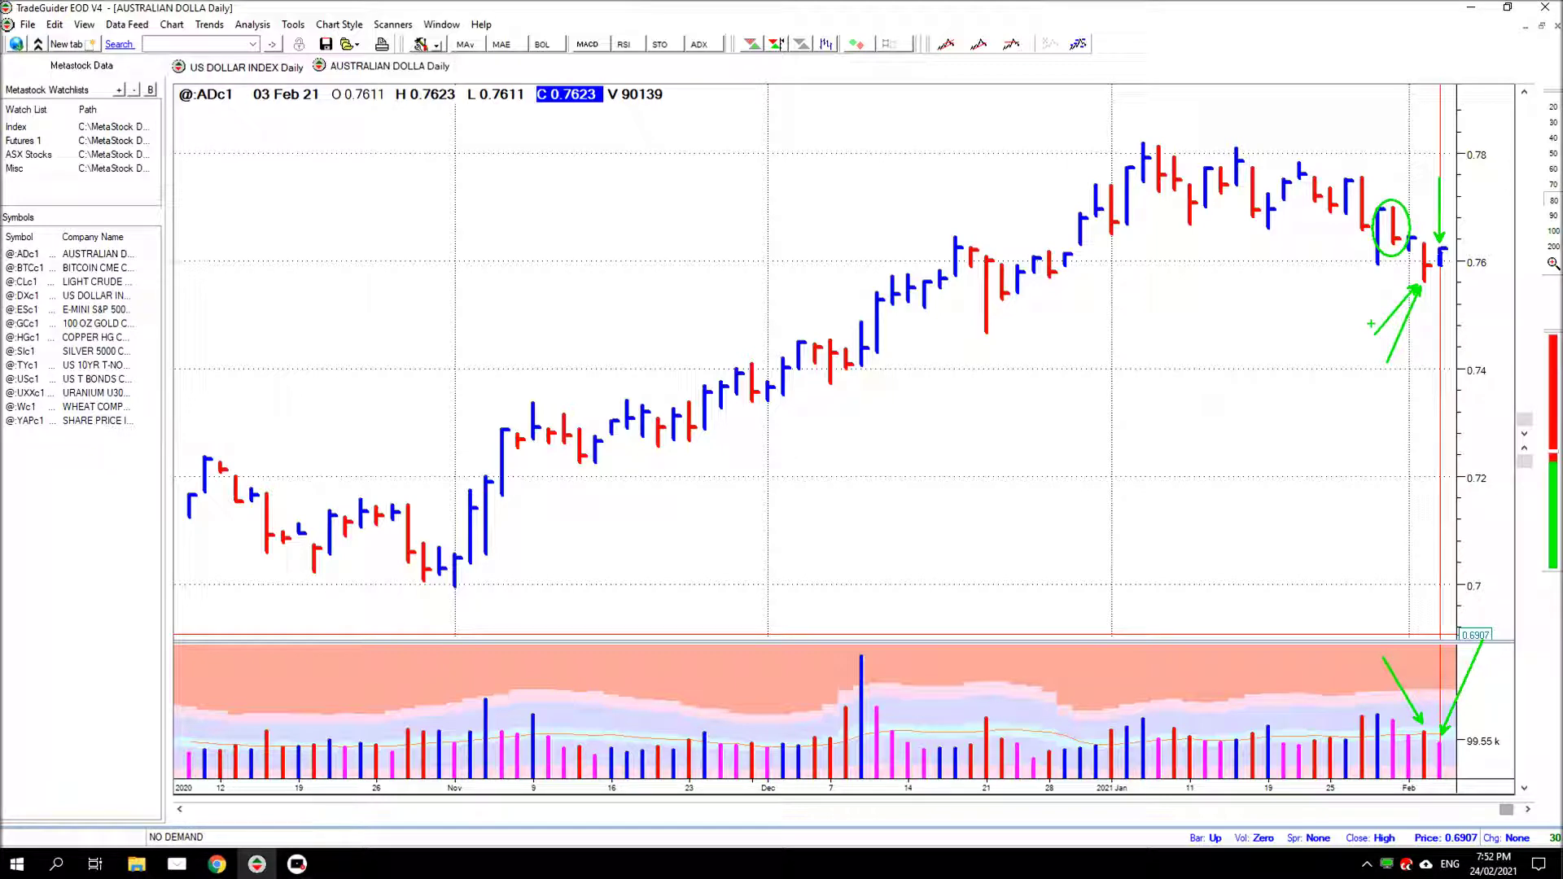
key("e")
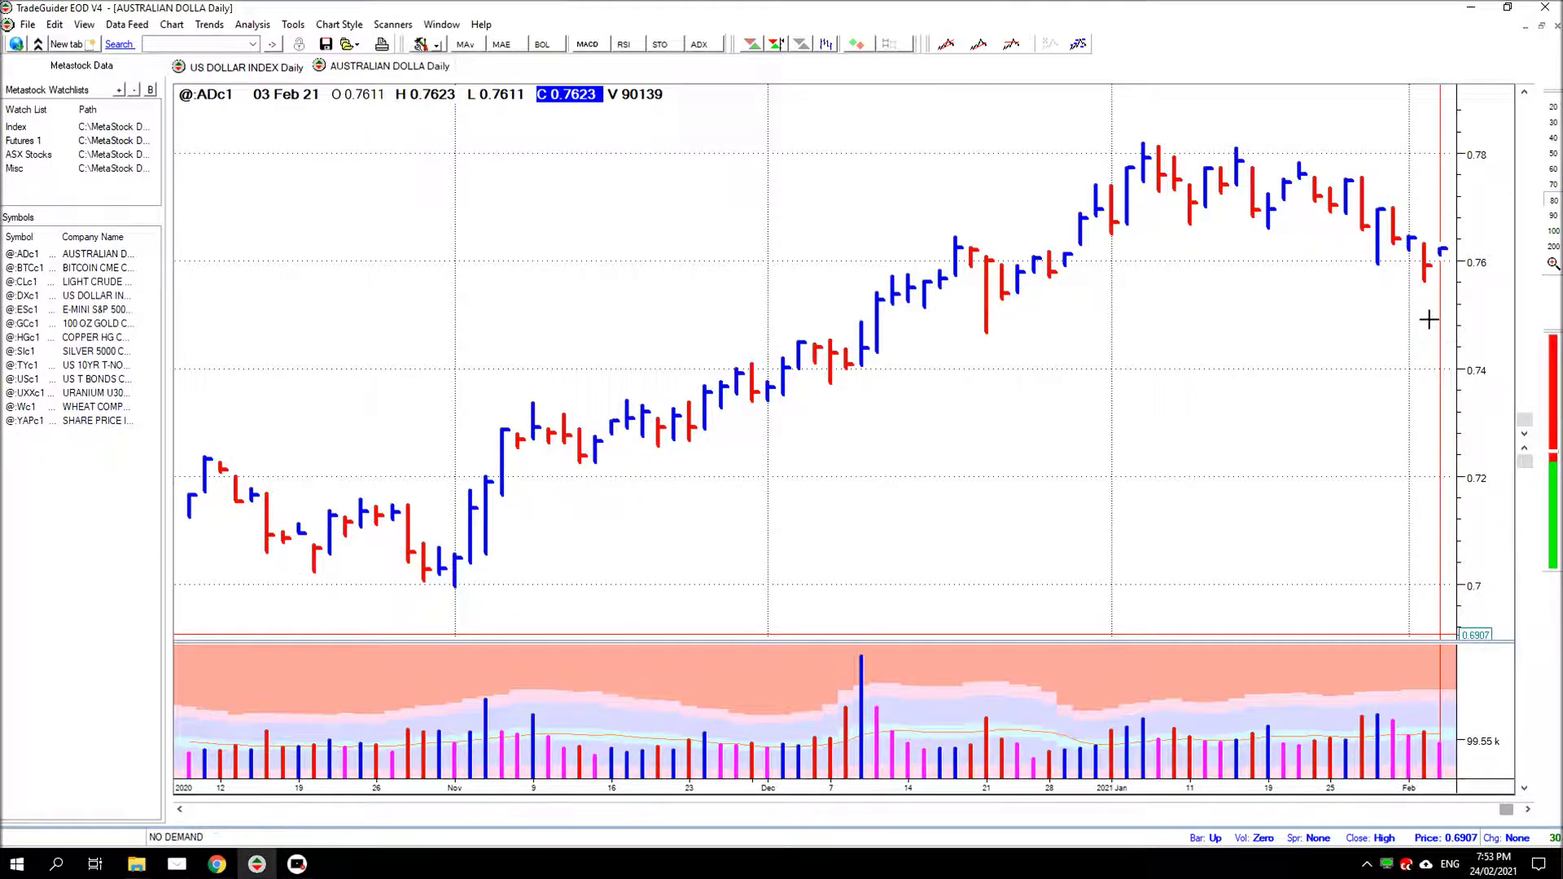
key("Right")
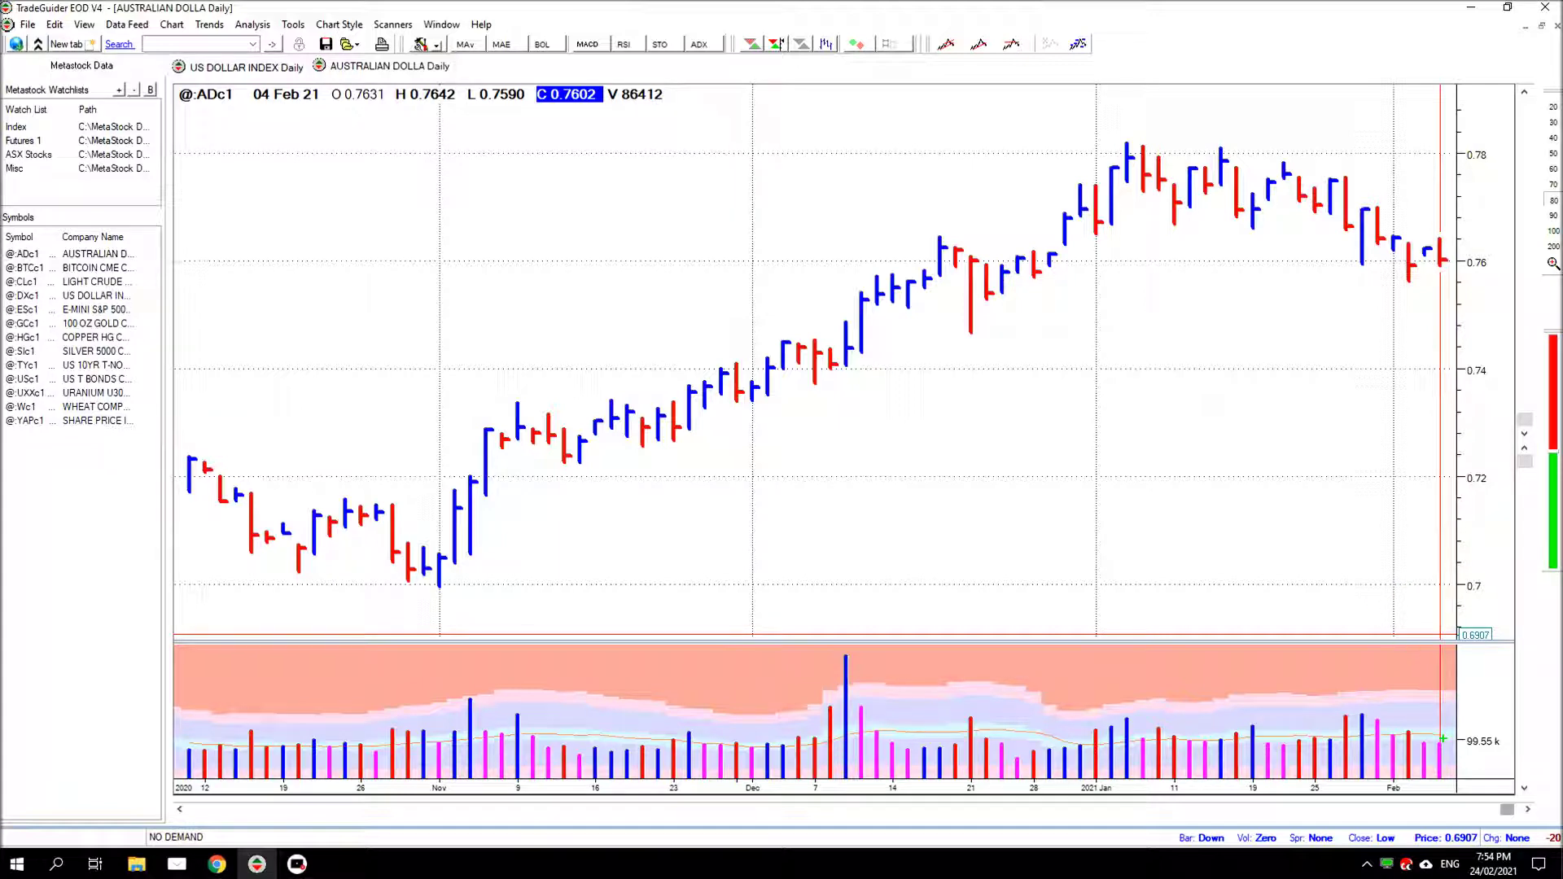
left_click_drag(1442, 738, 1482, 669)
Draw a horizontal line from the 29 Jan close, with arrows at the 02, 03 and 04 Feb lows and one crossing the line
left_click_drag(1382, 238, 1475, 238)
left_click_drag(1406, 290, 1384, 369)
left_click_drag(1422, 262, 1422, 338)
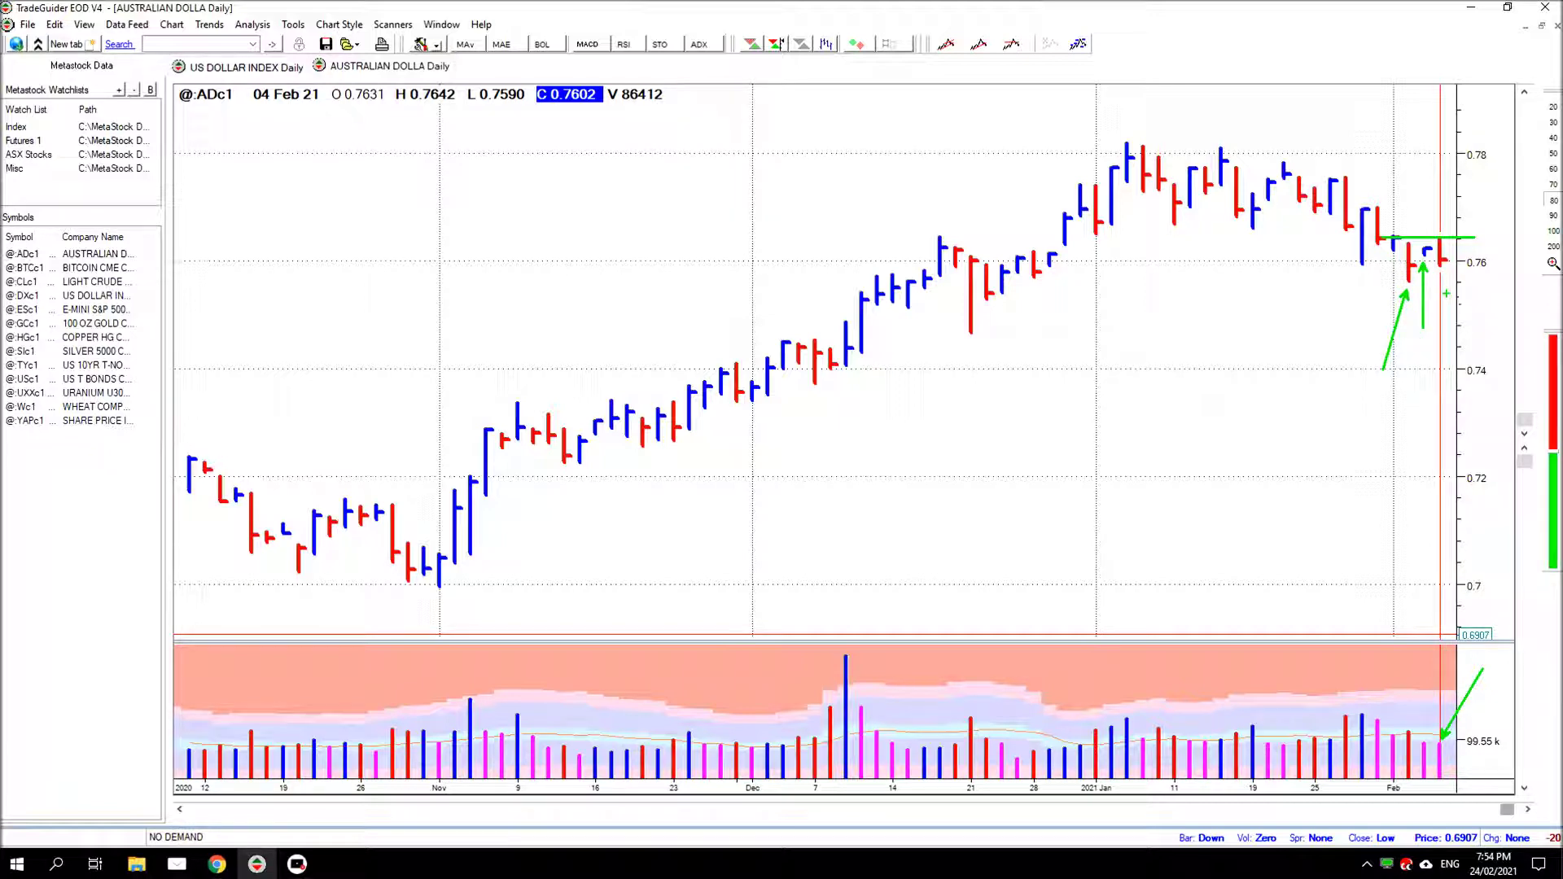
left_click_drag(1442, 277, 1450, 324)
left_click_drag(1453, 257, 1466, 228)
Clear the drawings, draw a horizontal line from the 01 Feb close, and point arrows at the 01 and 02 Feb lows
key("Escape")
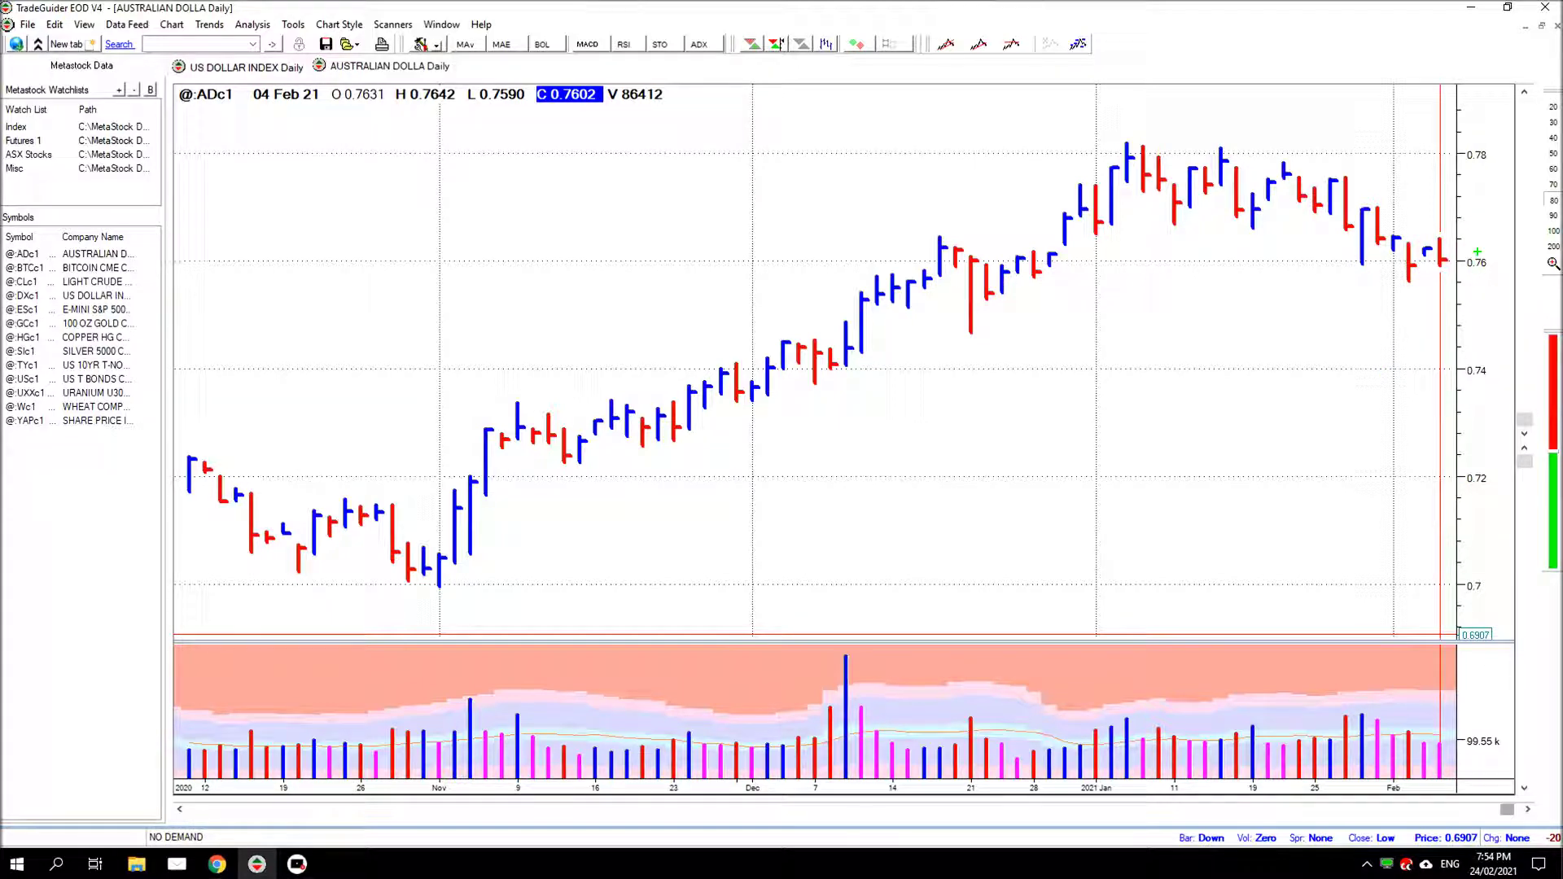
left_click(1393, 238)
left_click(1401, 285)
left_click_drag(1409, 287, 1390, 338)
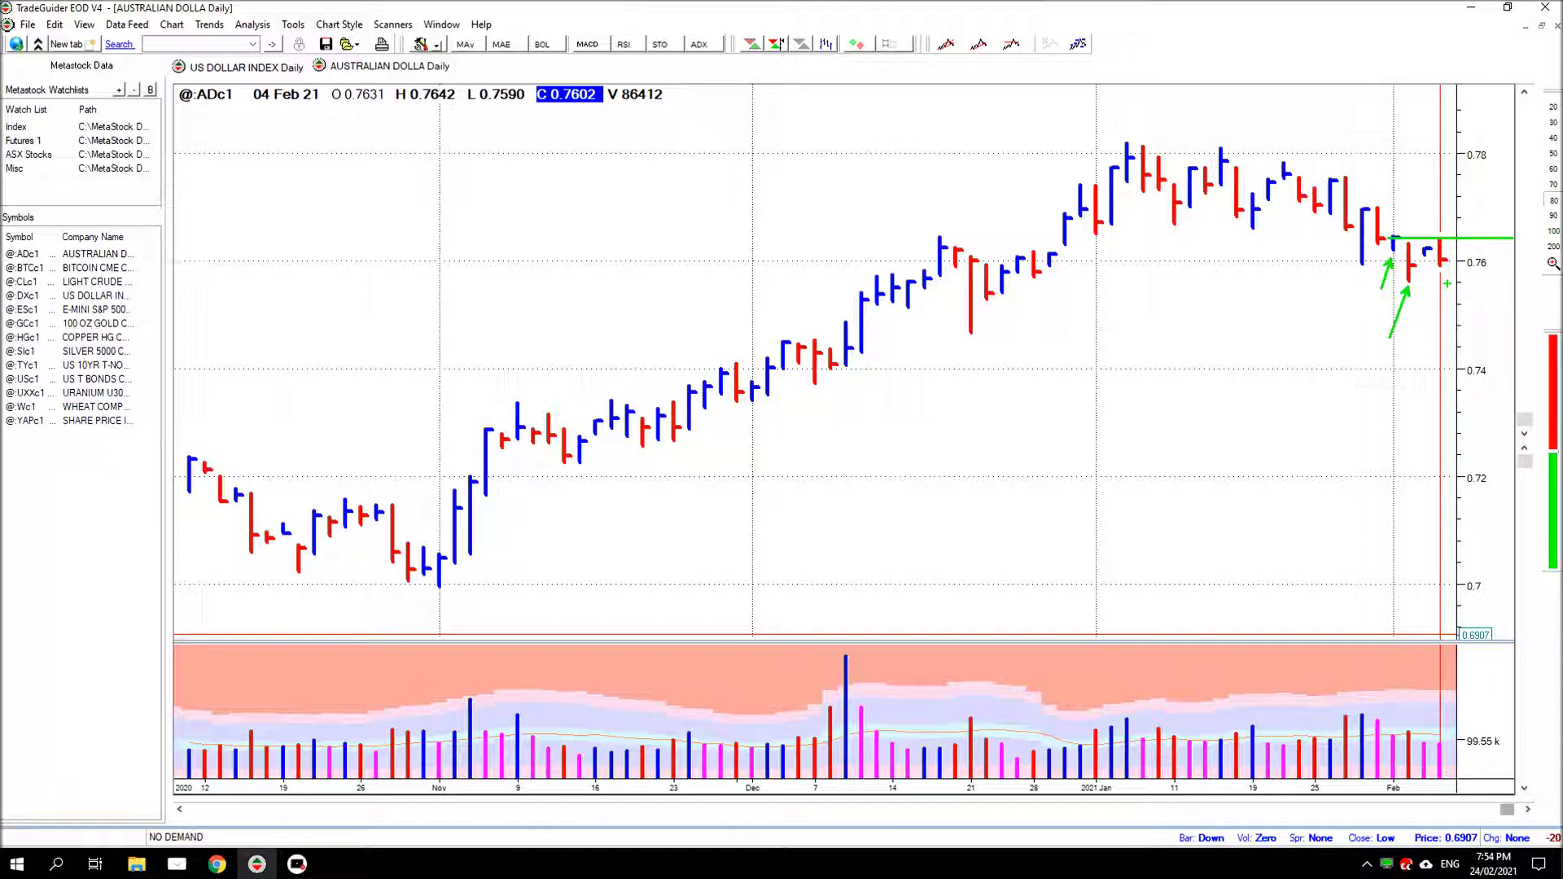
Point arrows at the 04 Feb low and volume, add a rising arrow above the line, and circle the 29 Jan and 01 Feb closes
left_click_drag(1444, 277, 1460, 346)
left_click_drag(1442, 735, 1494, 660)
left_click_drag(1456, 226, 1463, 189)
mouse_move(1395, 234)
left_mouse_down()
mouse_move(1370, 236)
mouse_move(1397, 238)
left_mouse_up()
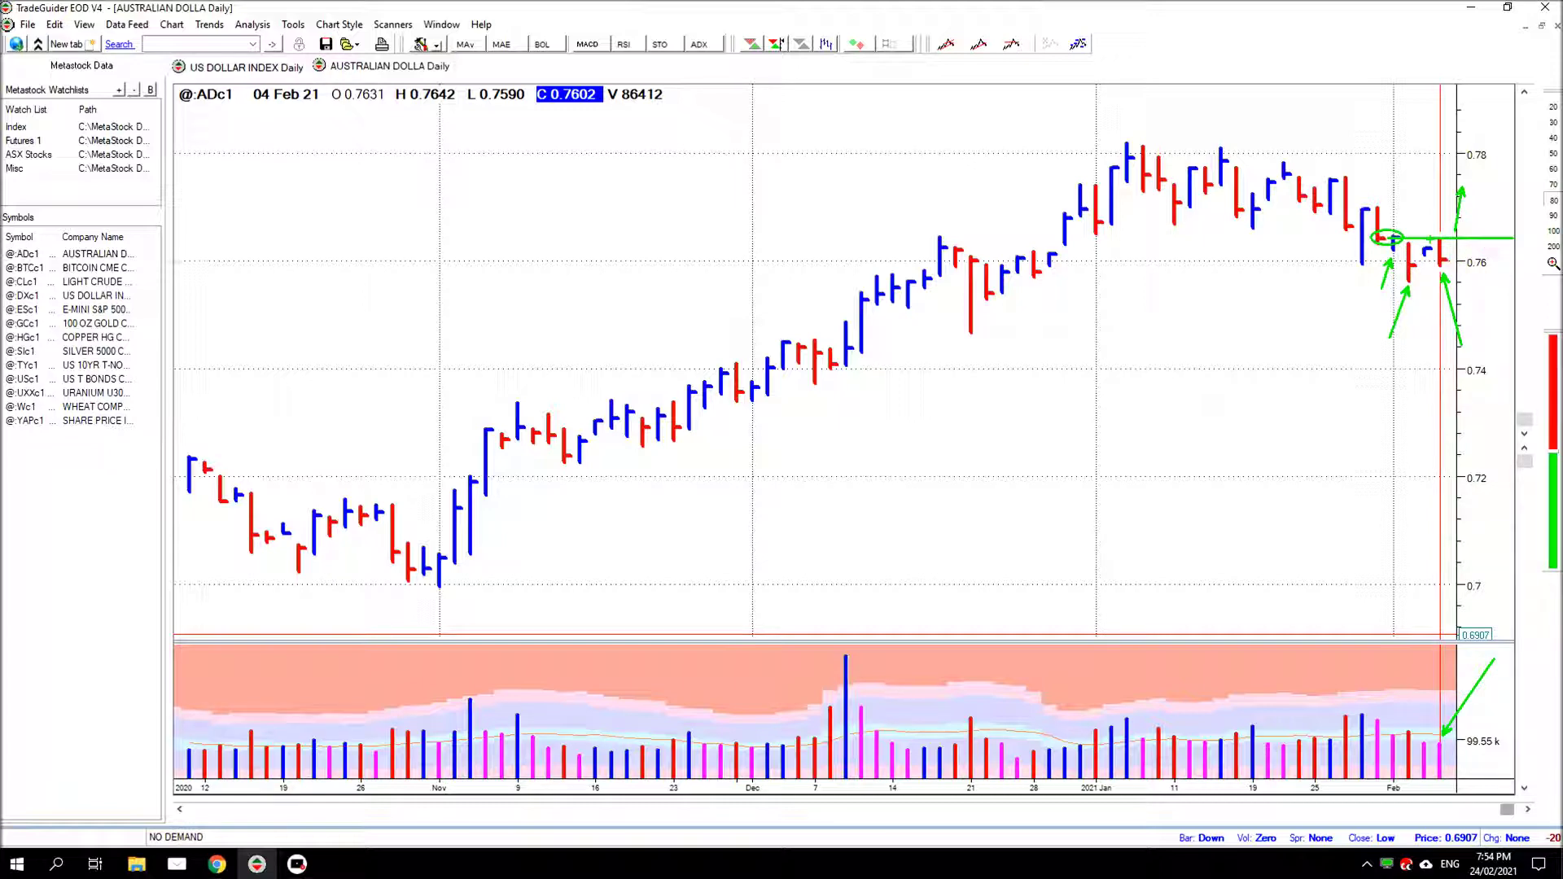
Advance a cleared chart to 05 Feb 21, draw a line from the 29 Jan close, and point arrows at the 05 Feb volume and high
key("Escape")
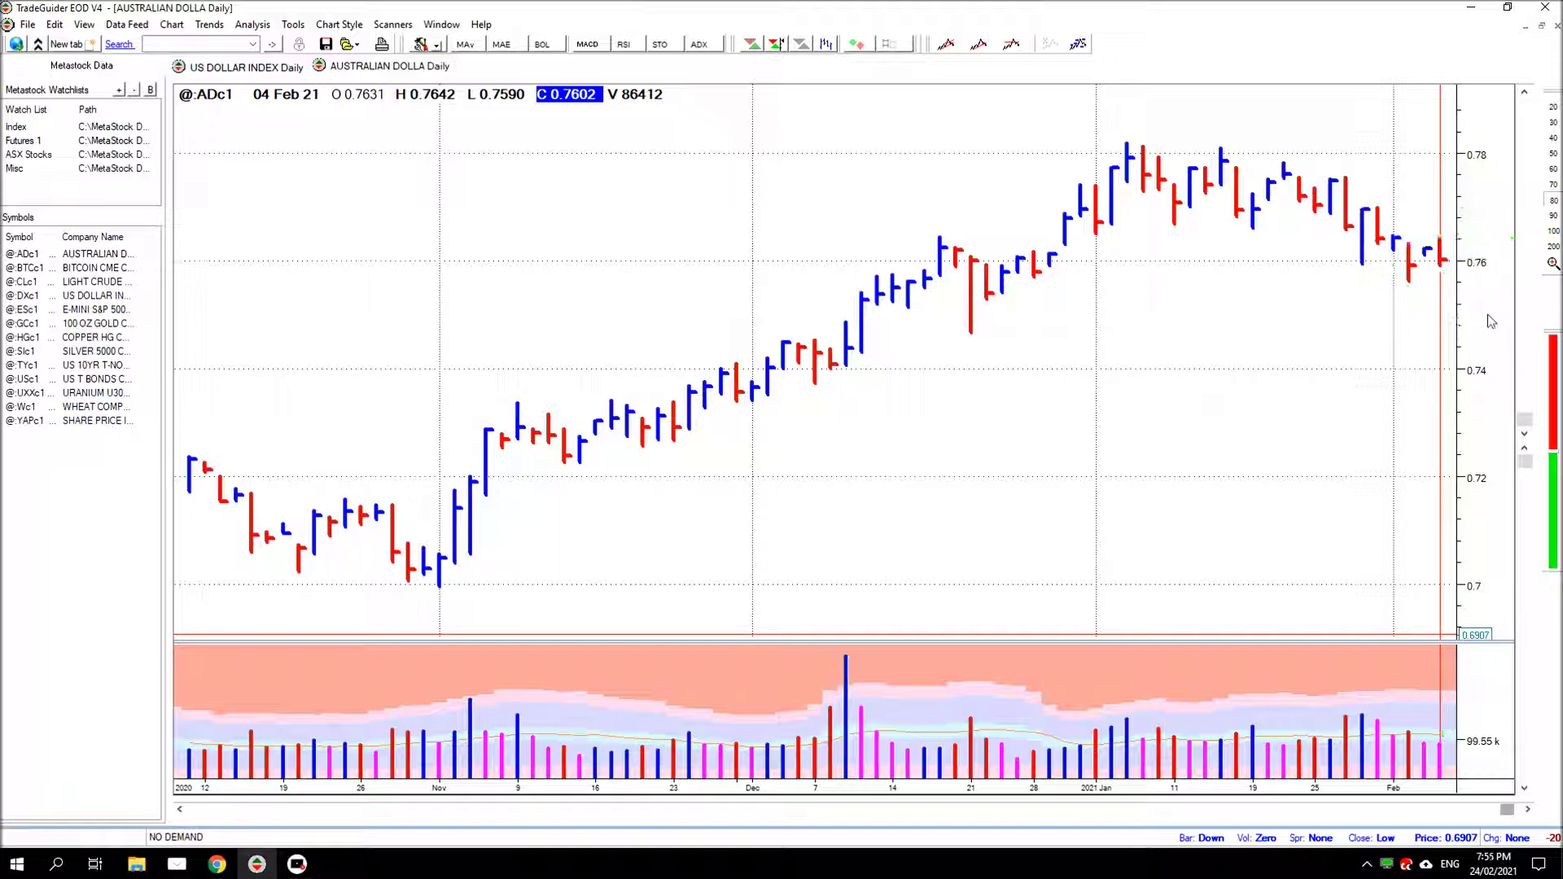
key("Right")
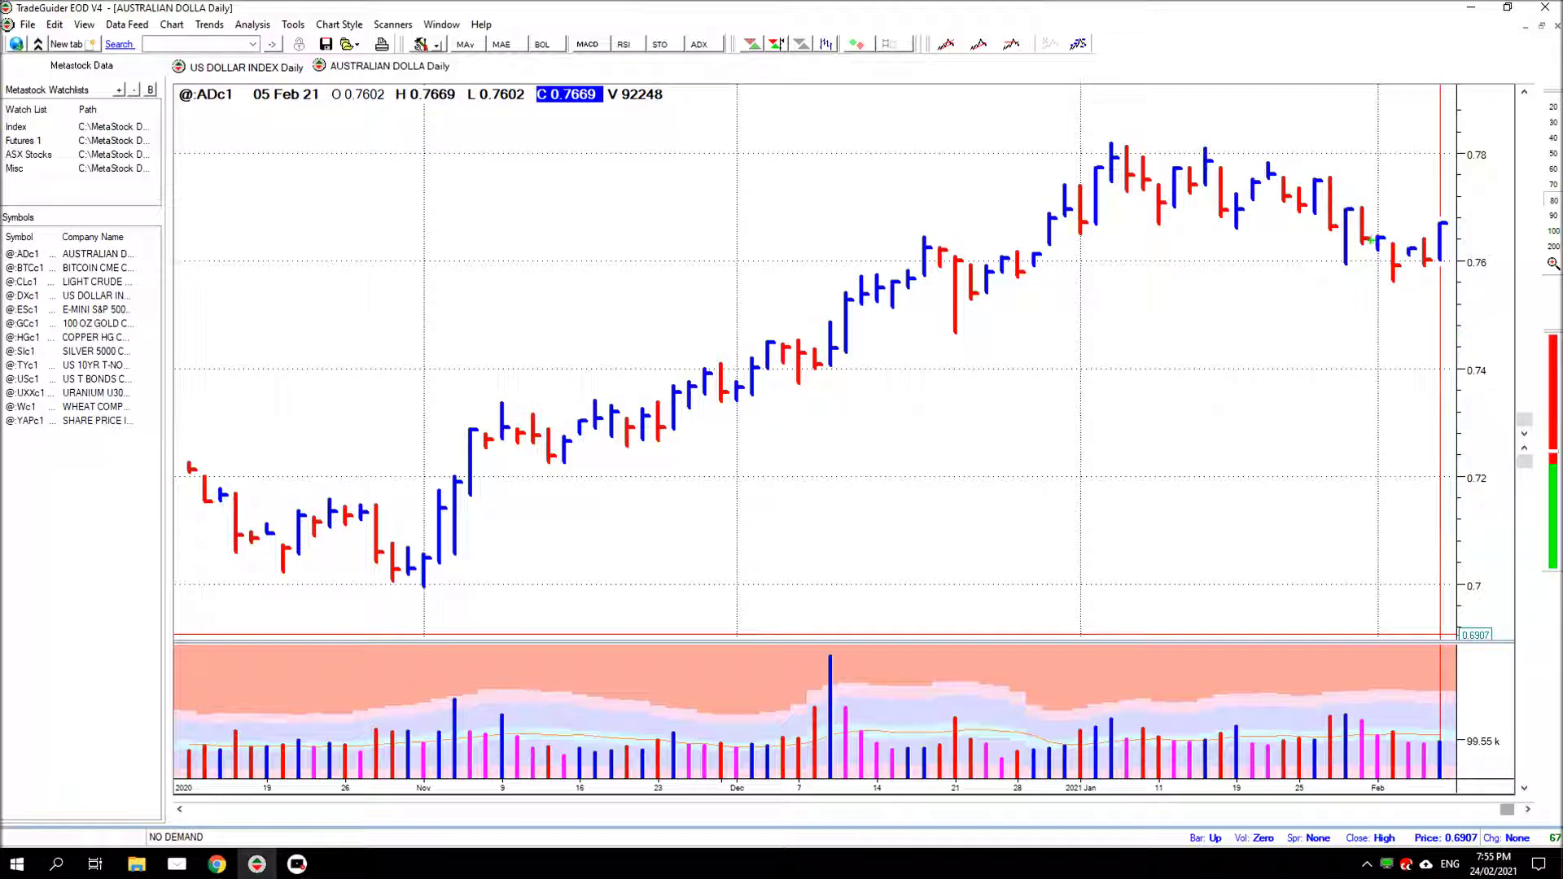
left_click_drag(1372, 240, 1461, 241)
left_click_drag(1443, 740, 1496, 669)
left_click_drag(1433, 220, 1407, 140)
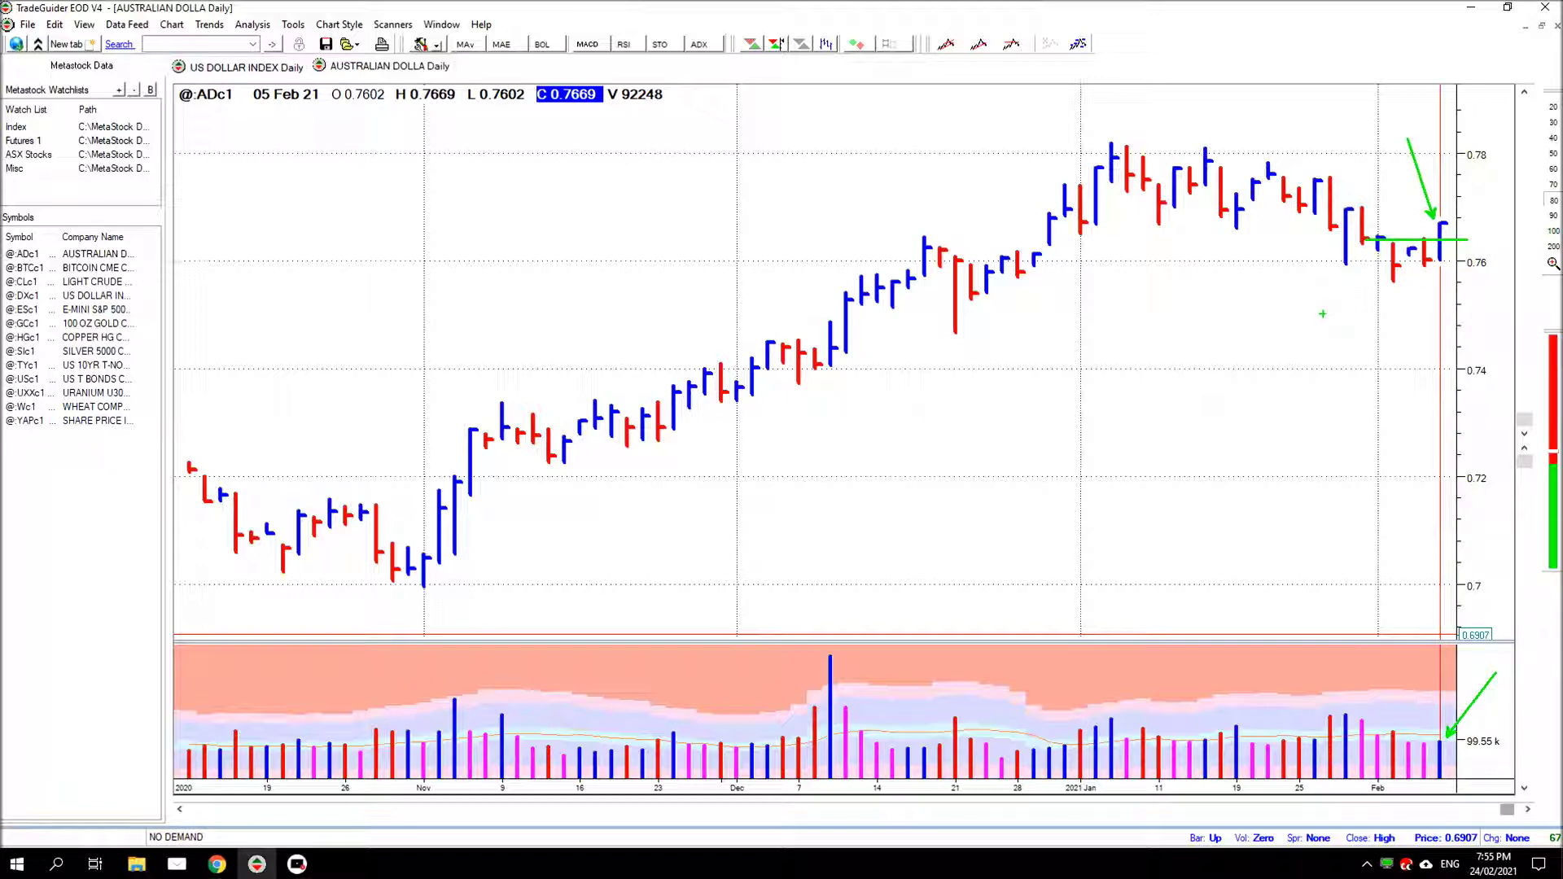
Advance a cleared chart to 08 Feb 21, draw a line from the 29 Jan close, and point an arrow at the 28 Jan low
key("Escape")
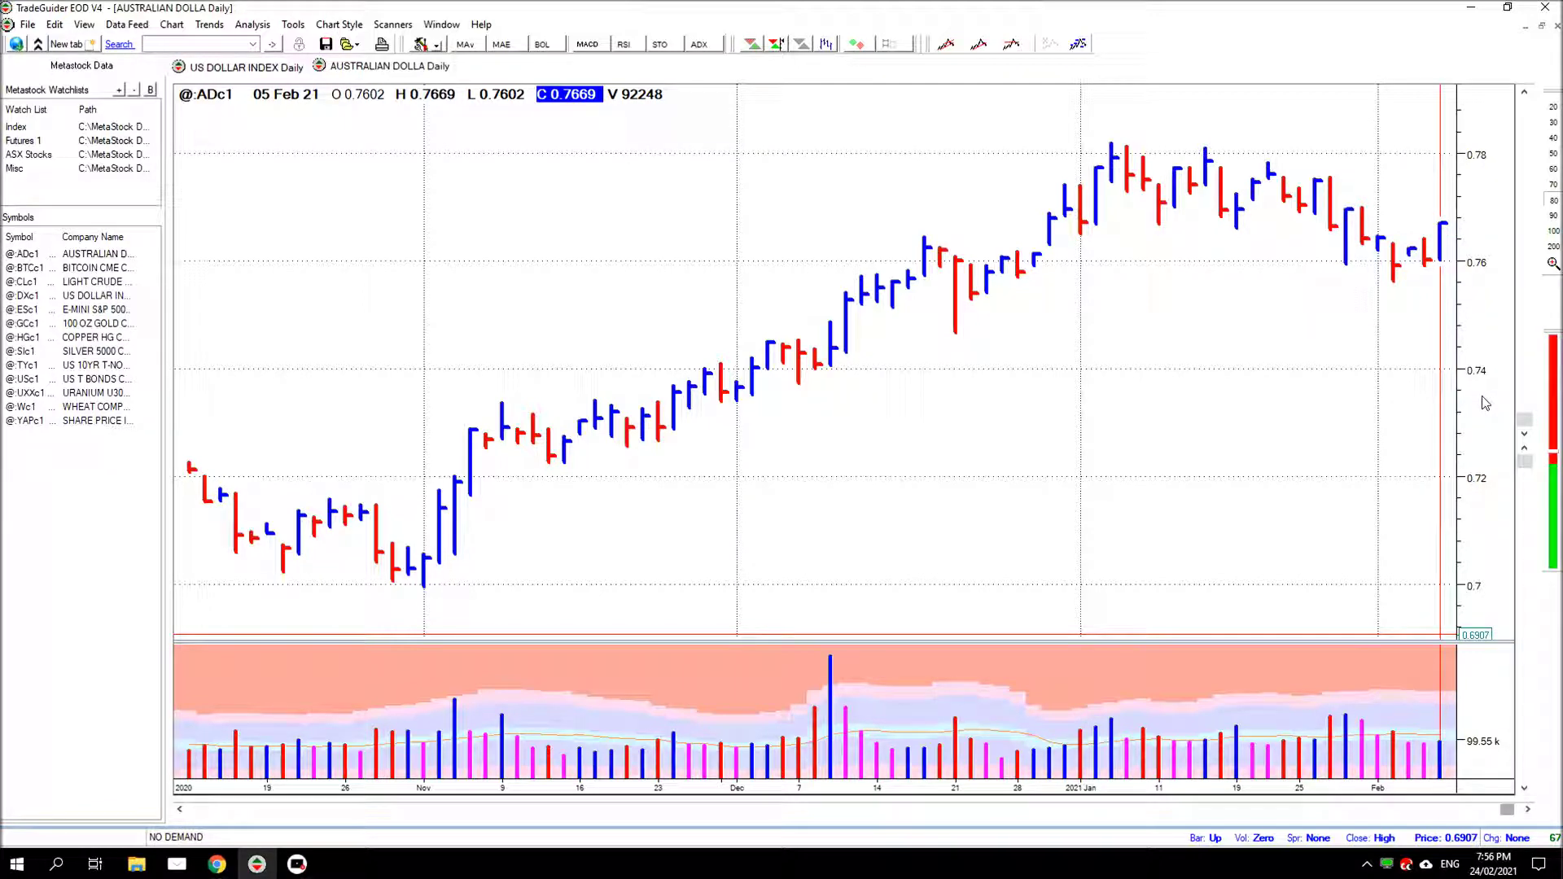
key("Right")
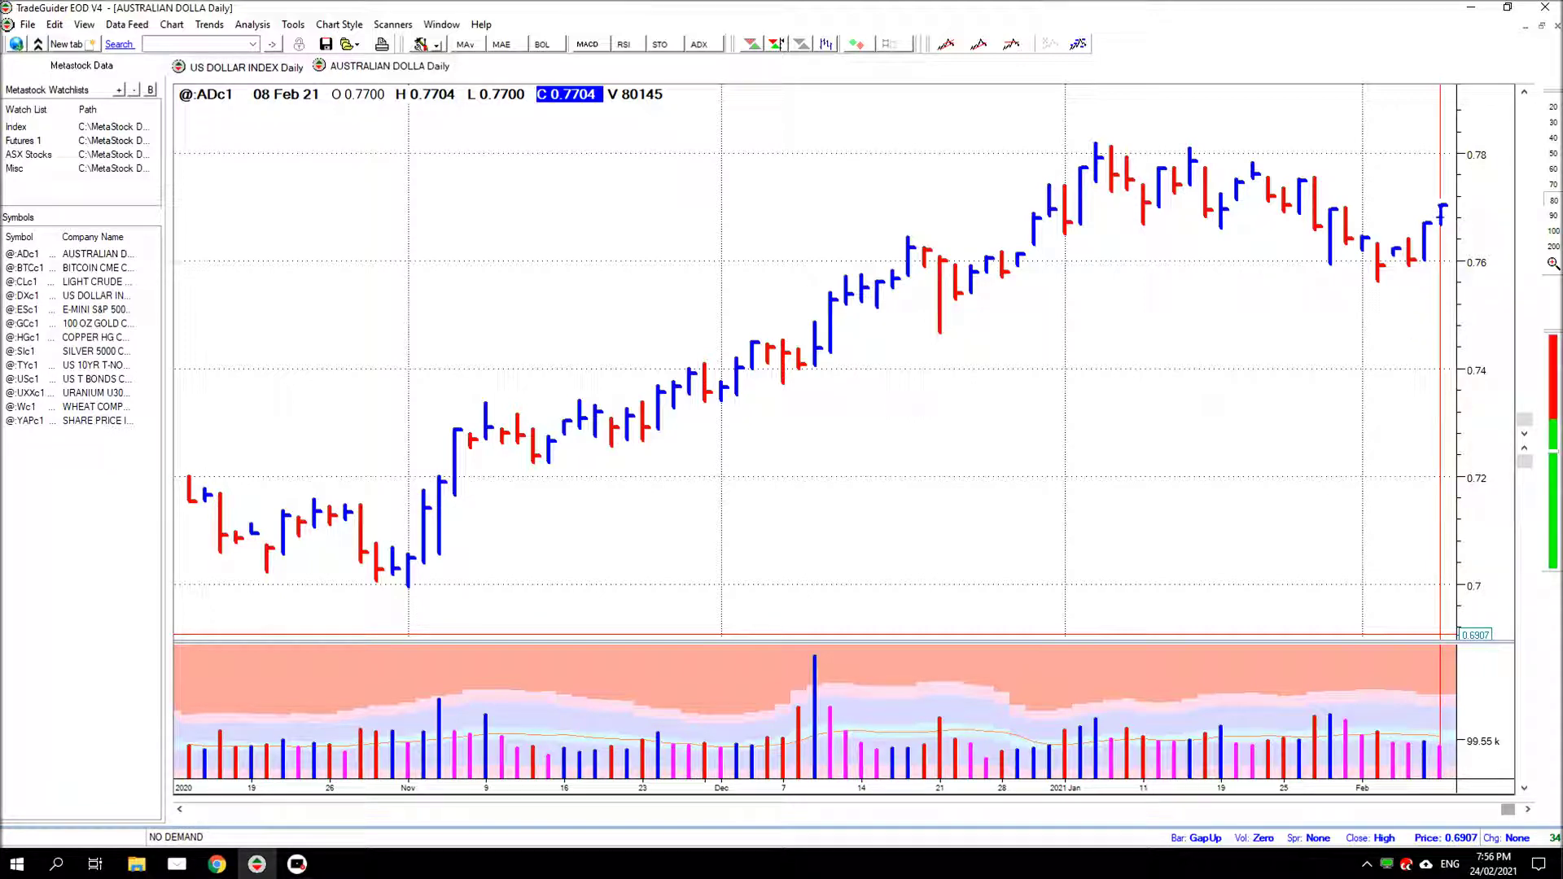
left_click(1351, 236)
left_click_drag(1327, 274, 1306, 326)
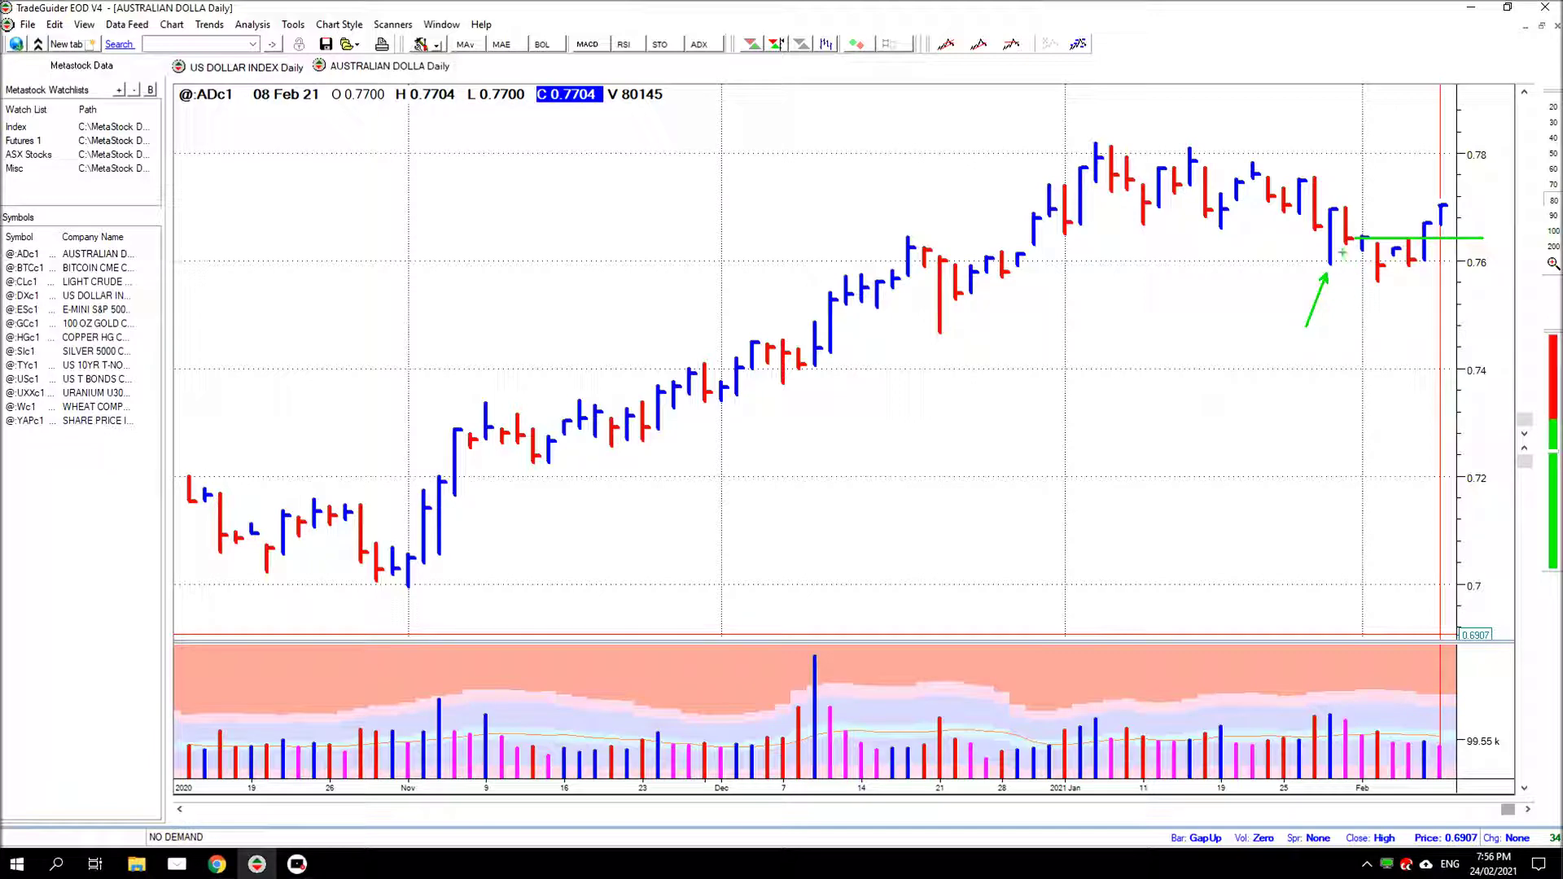
Point arrows at the 29 Jan, 01 Feb and 02 Feb lows and the 05 Feb high, and draw a rising arrow through the line
mouse_move(1341, 253)
left_mouse_down()
mouse_move(1336, 295)
mouse_move(1376, 334)
left_mouse_up()
left_click_drag(1467, 212, 1445, 260)
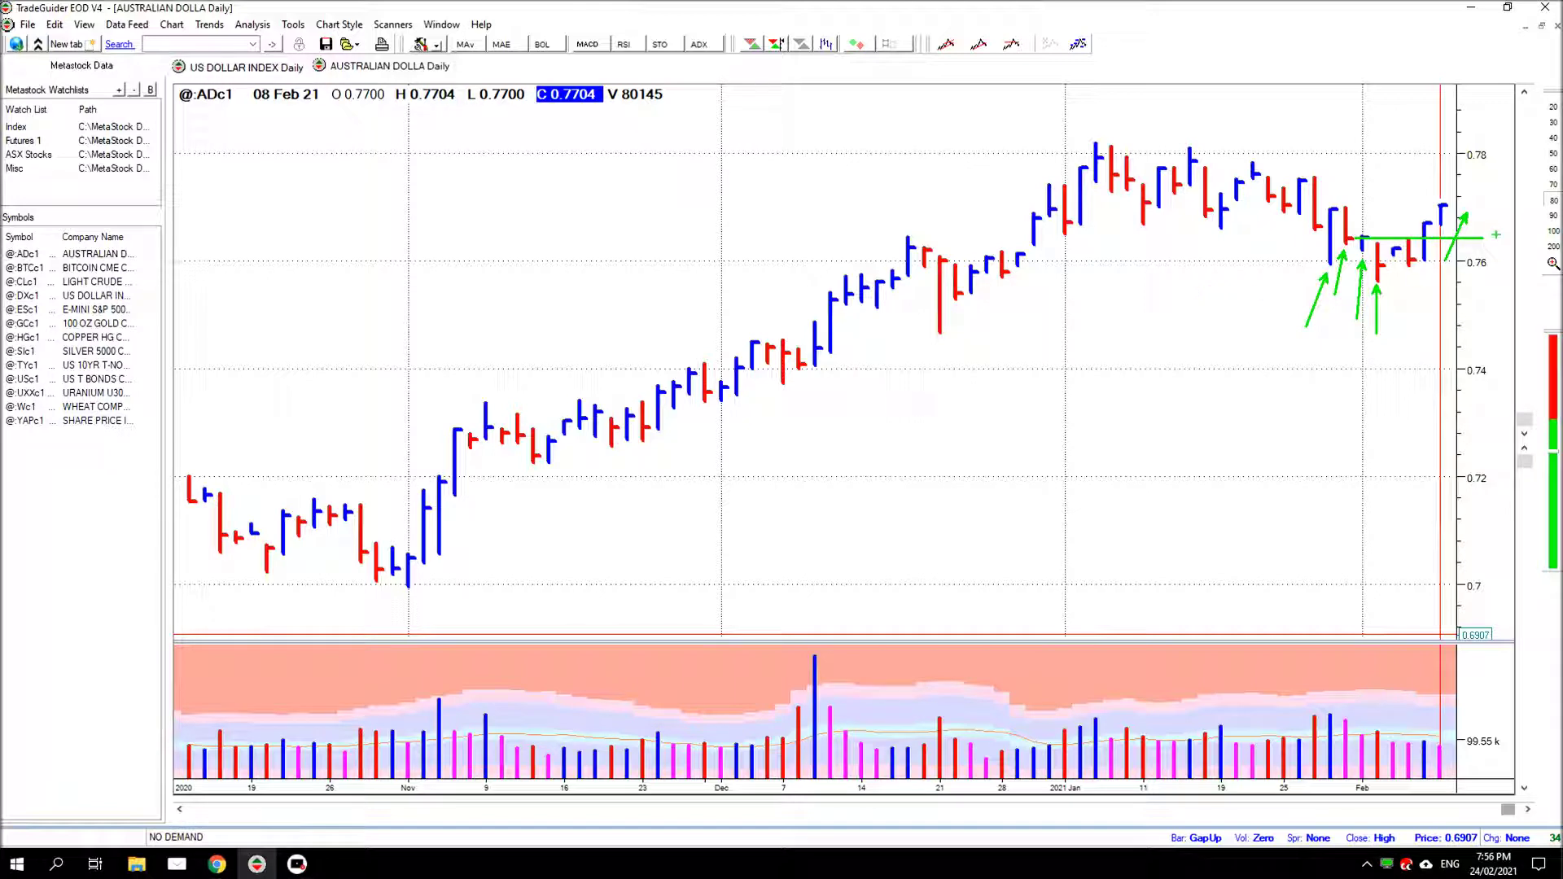
left_click_drag(1422, 221, 1395, 162)
Advance a cleared chart to 09 Feb 21, point arrows at its high and volume, and draw a line from the 29 Jan close
key("Escape")
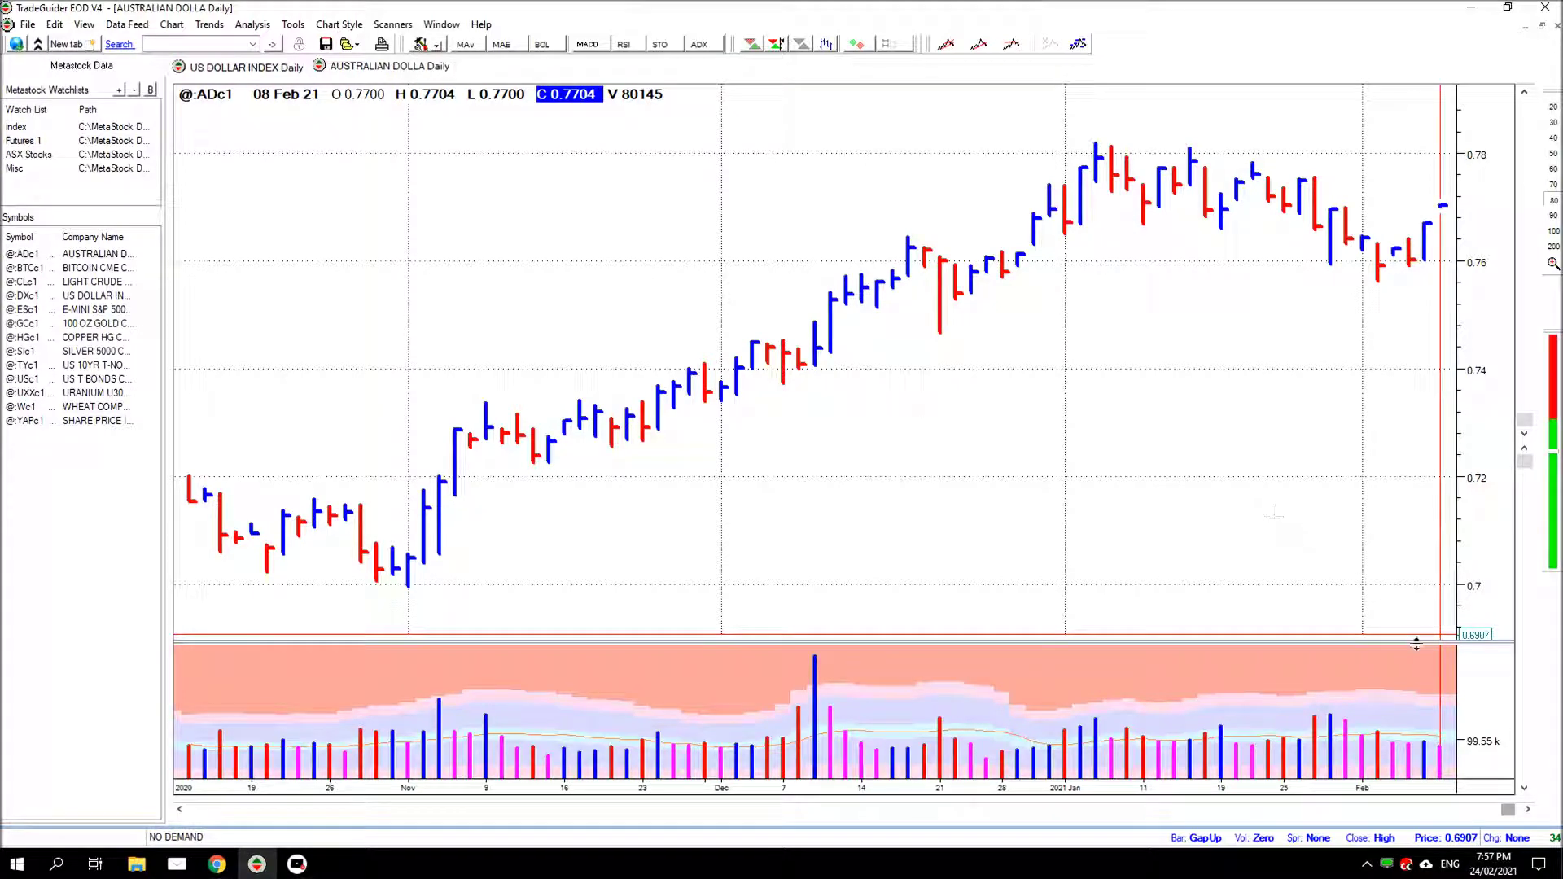
left_click(1529, 810)
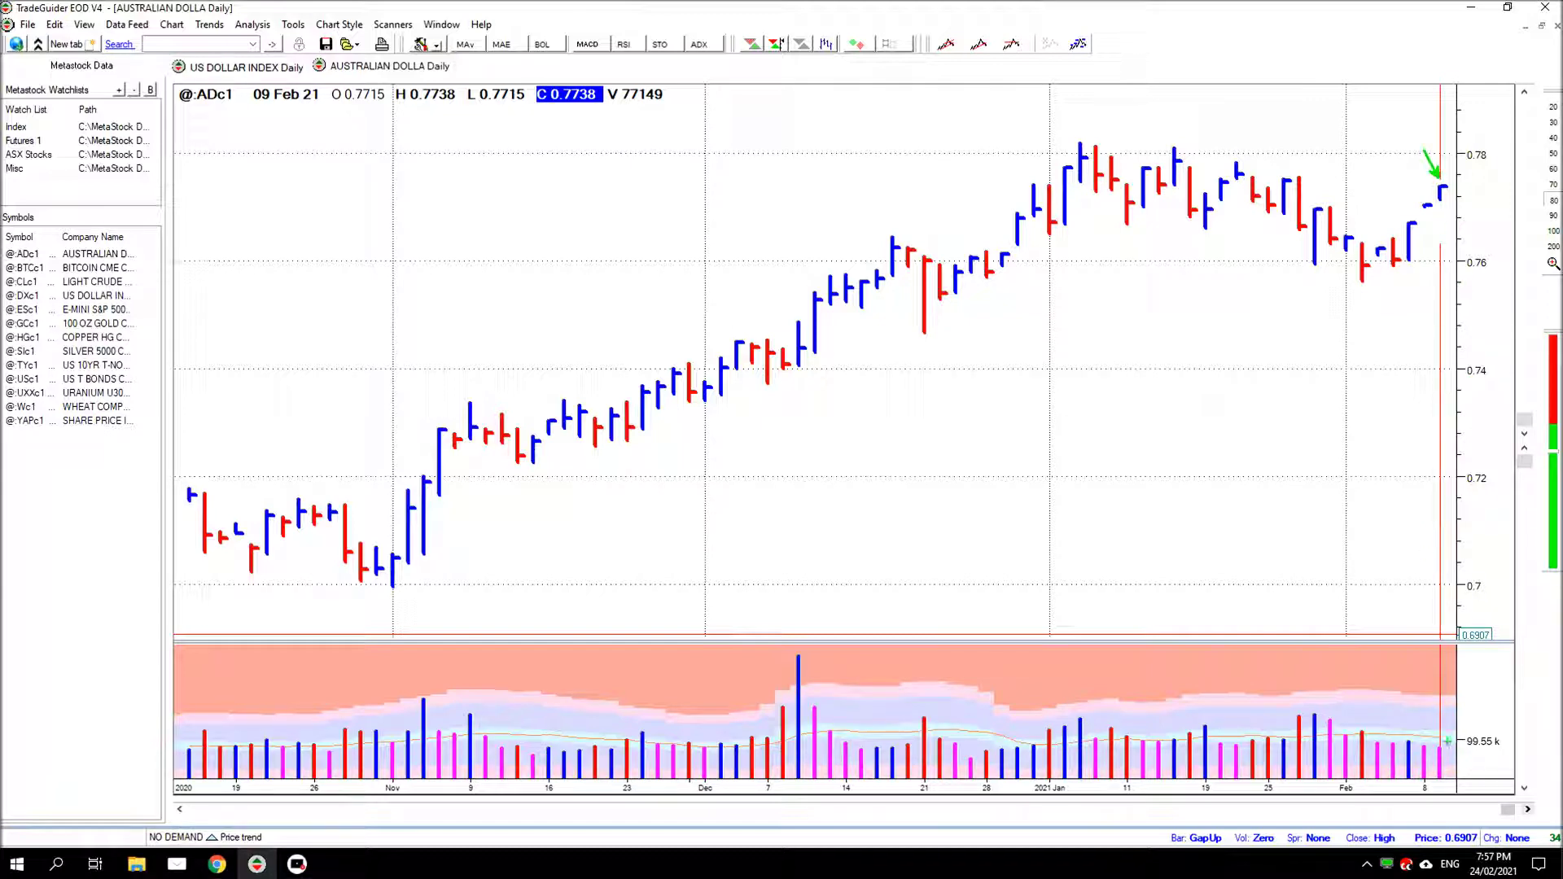
left_click_drag(1448, 741, 1464, 678)
left_click_drag(1336, 239, 1444, 240)
Clear the drawings and advance the chart to 10 Feb 21
key("Escape")
left_click(1529, 811)
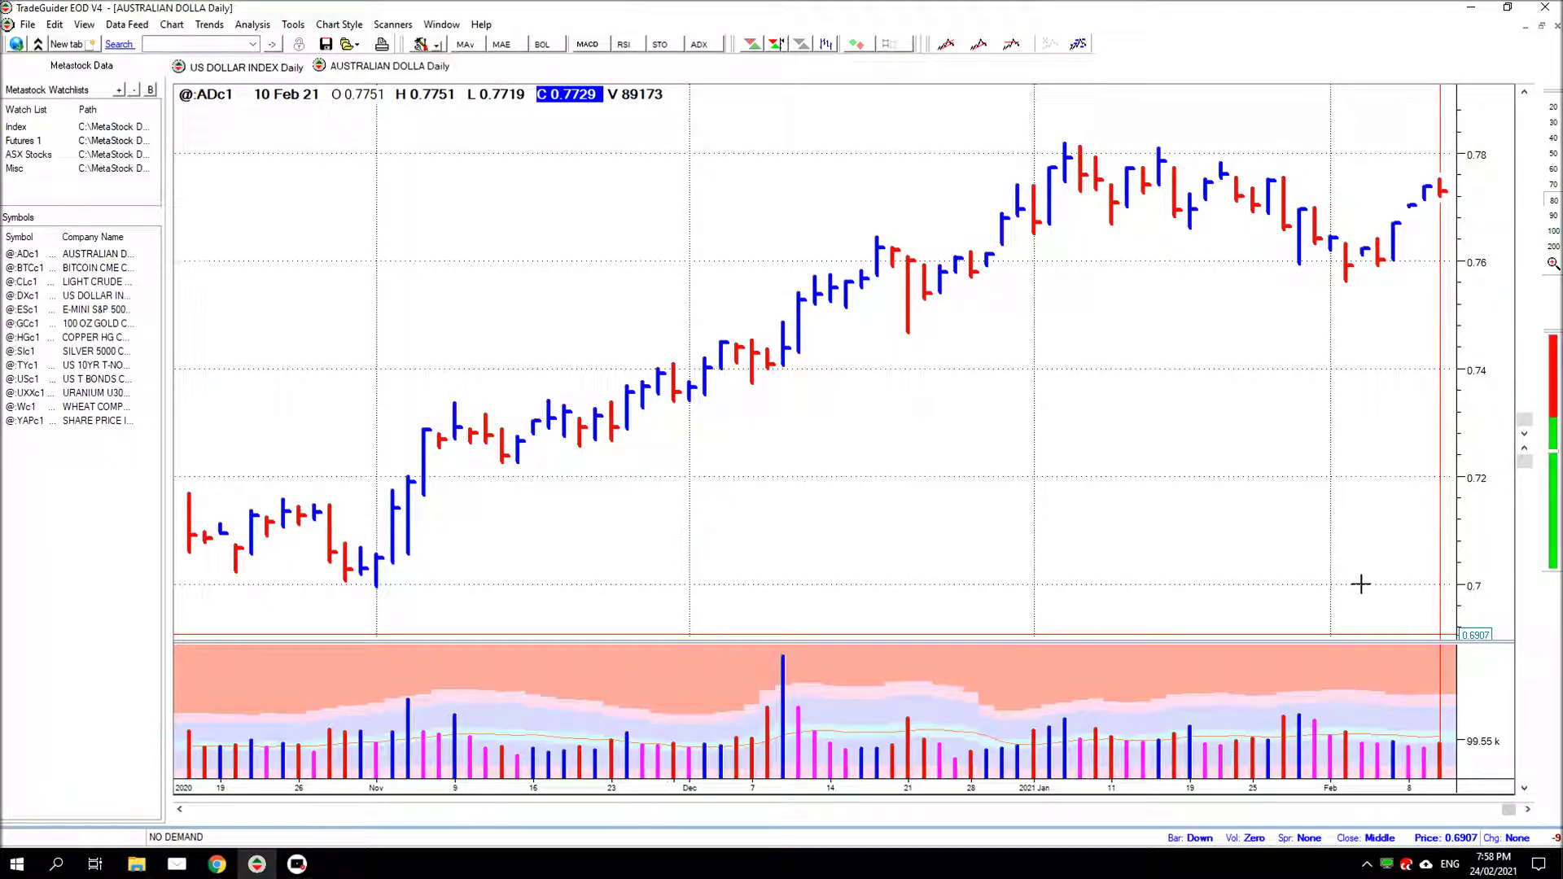
Point arrows at the 10 Feb 21 low and volume, and draw short horizontal lines at the early-February breakout level and near the 10 Feb close
left_click(1440, 205)
left_click_drag(1440, 738, 1495, 694)
left_click_drag(1317, 237, 1418, 238)
left_click_drag(1434, 193, 1379, 206)
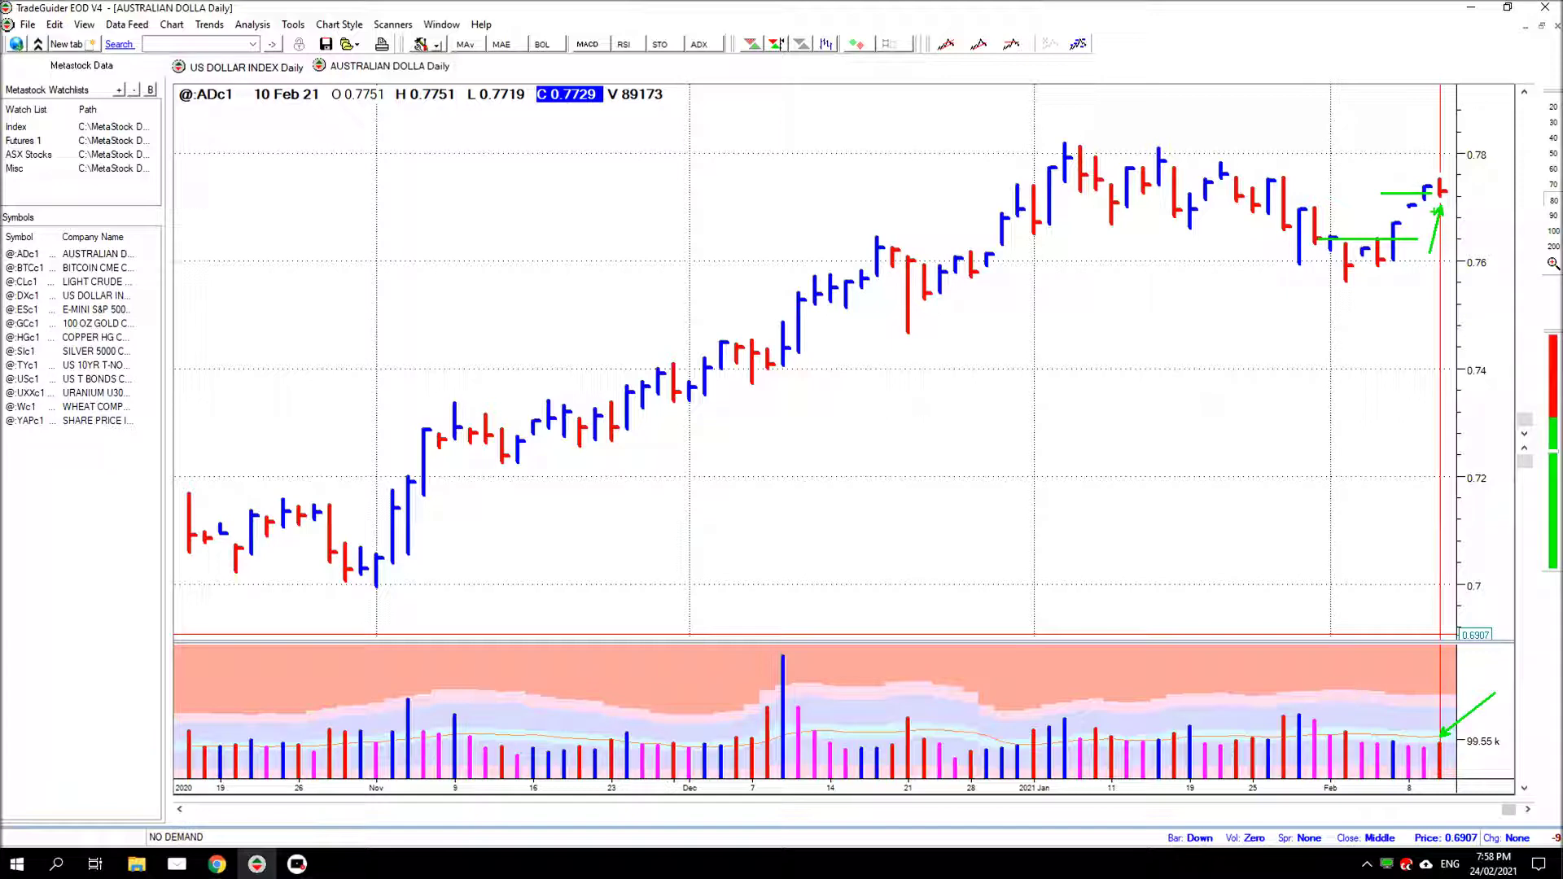
Advance a cleared chart to 11 Feb 21 and point arrows at its high and its volume bar
key("Delete")
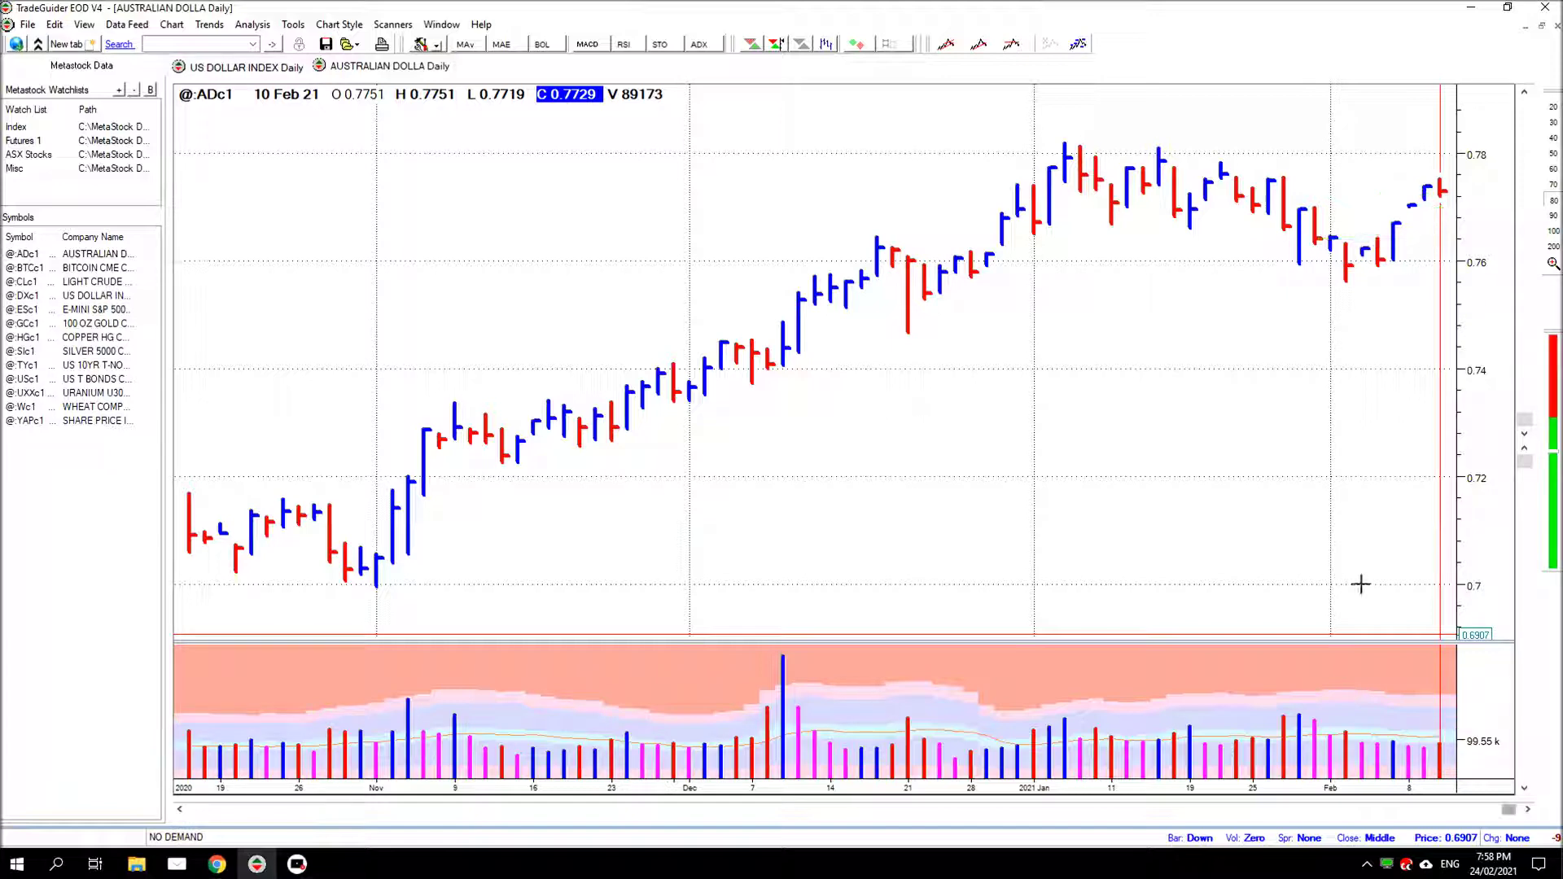
left_click(1528, 810)
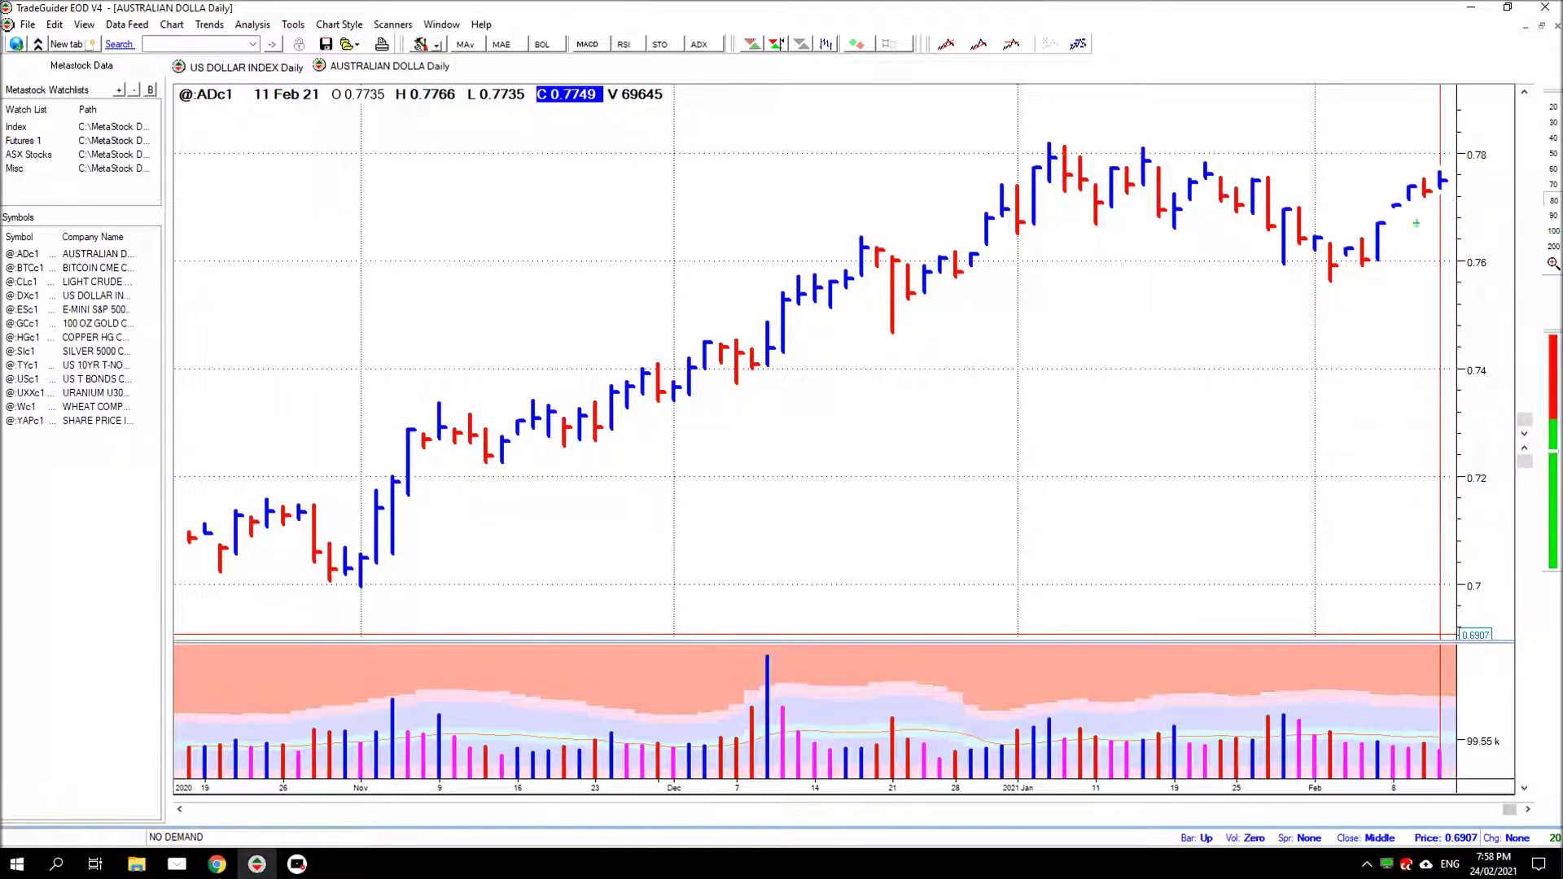
left_click_drag(1433, 167, 1424, 128)
left_click_drag(1442, 744, 1469, 675)
Advance a cleared chart to 12 Feb 21 and point arrows at its low, close and volume
key("Escape")
key("Right")
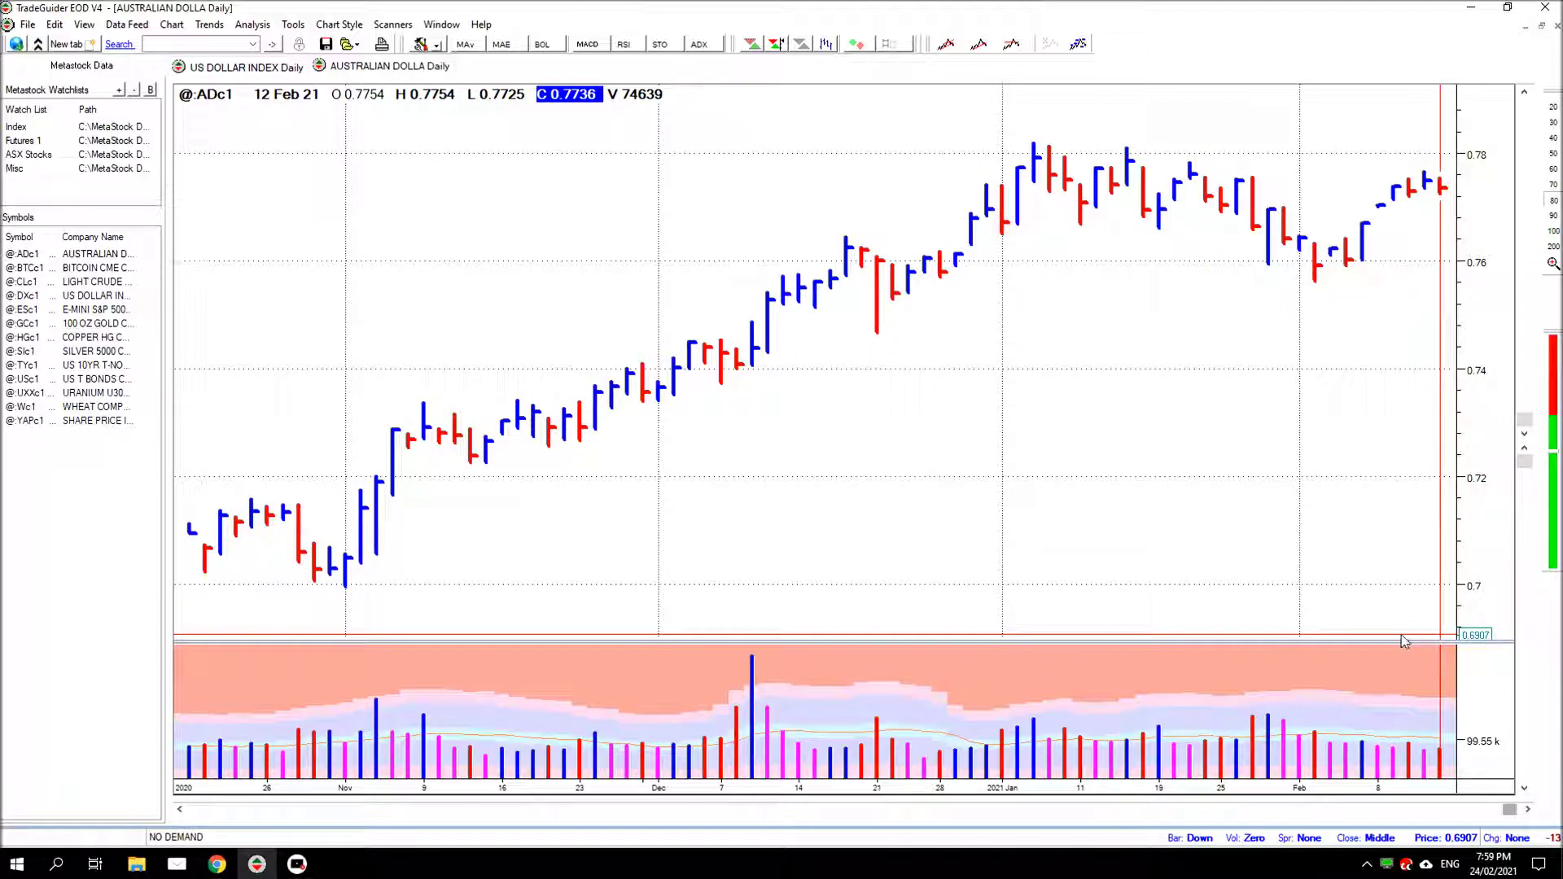
left_click(1446, 201)
left_click(1444, 741)
left_click_drag(1465, 160, 1458, 188)
Advance a cleared chart to 16 Feb 21, point arrows at its close and volume, and draw an ellipse around the January tops
key("Escape")
key("Right")
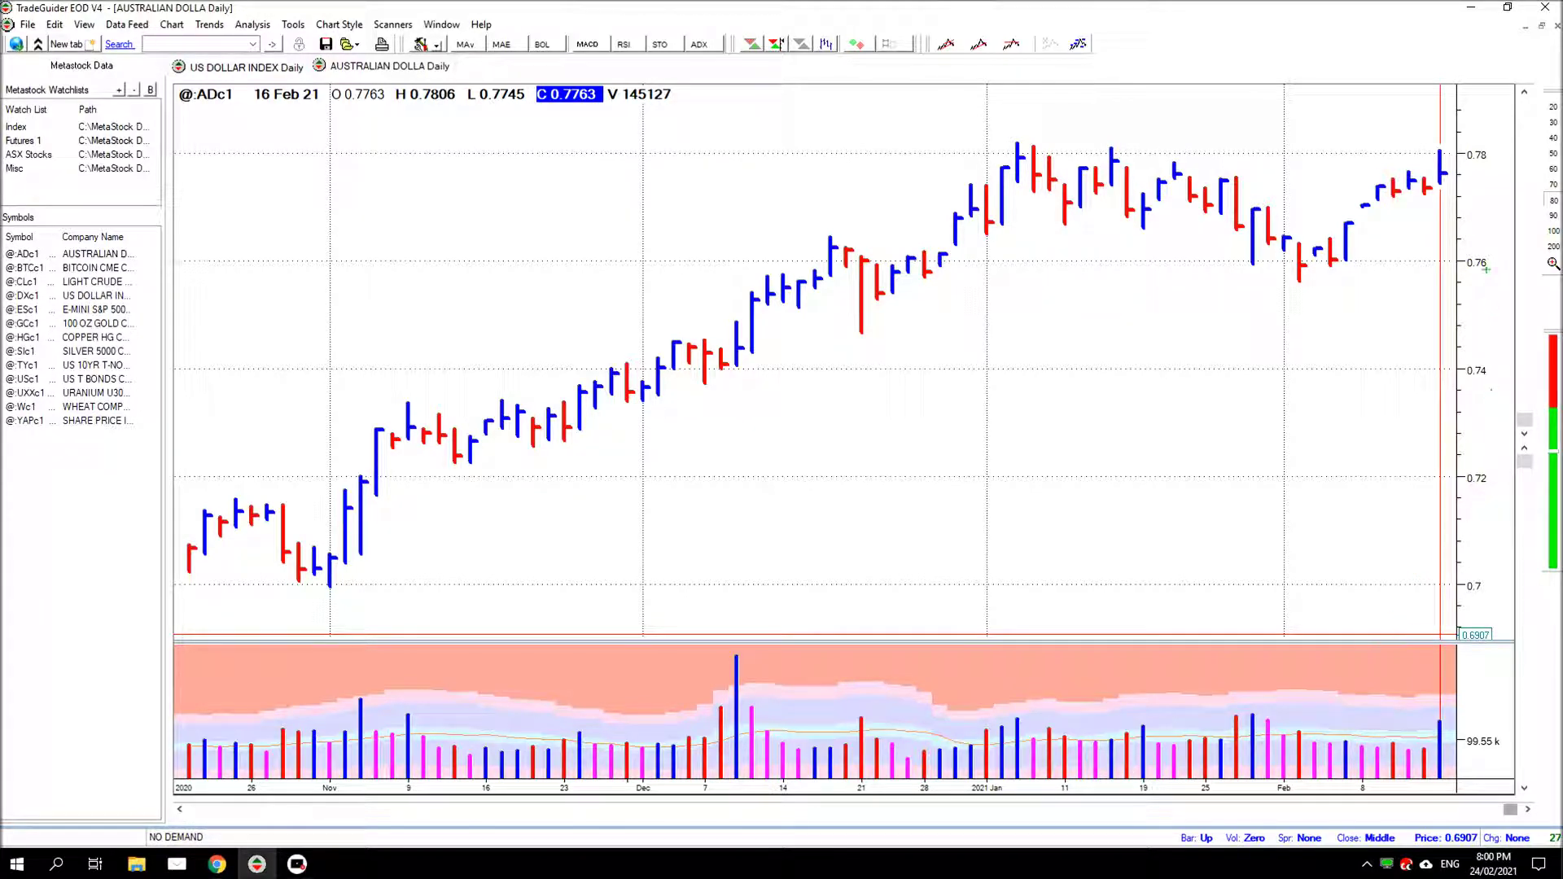
left_click_drag(1460, 169, 1513, 149)
left_click_drag(1444, 712, 1488, 646)
left_click_drag(979, 138, 1222, 188)
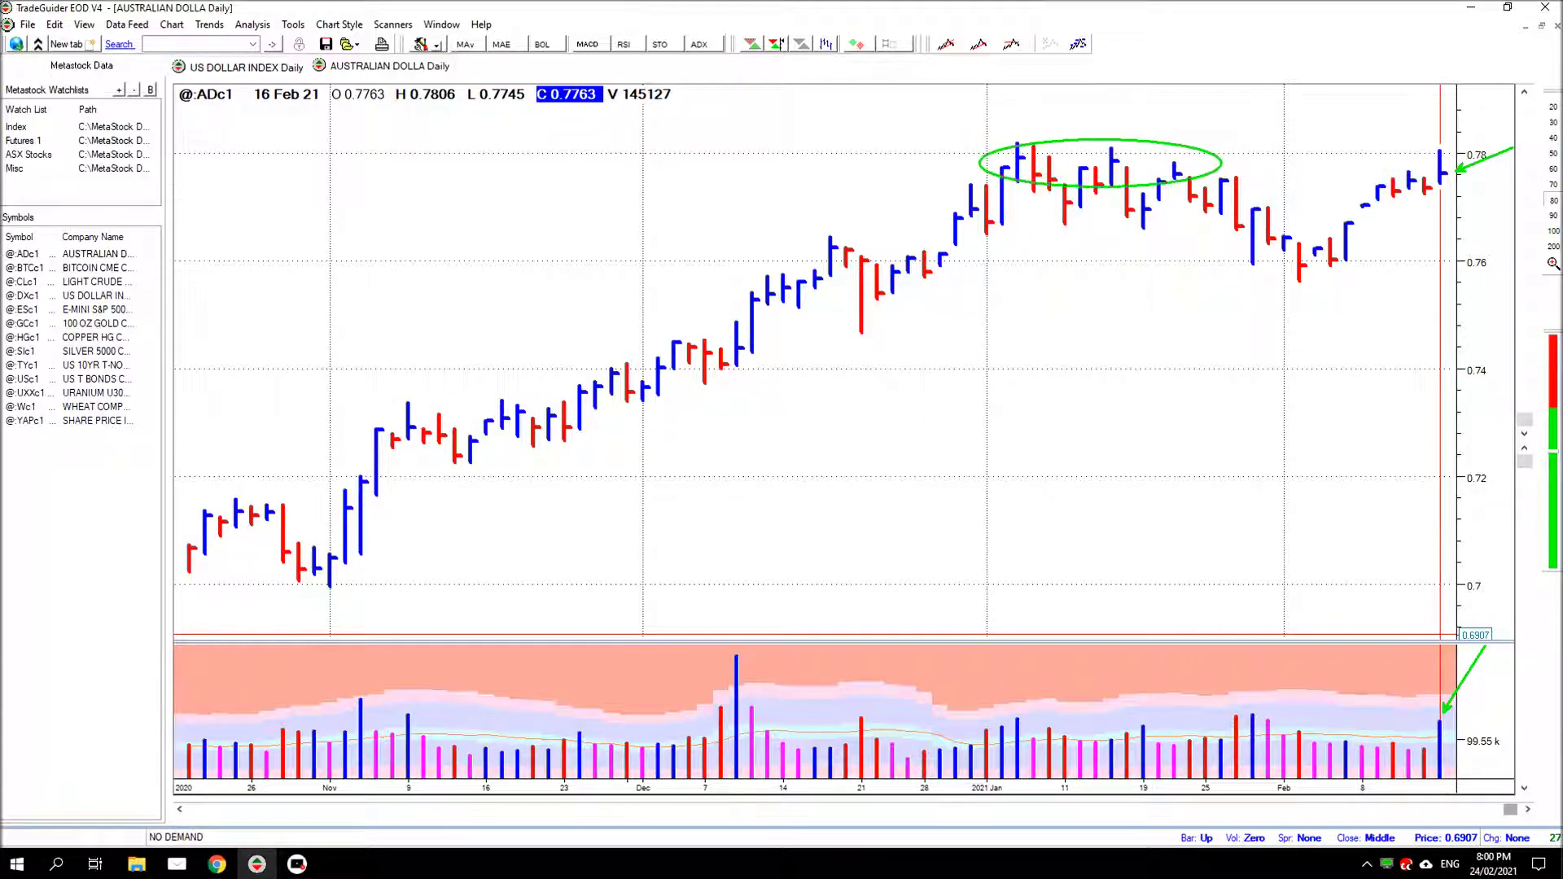
Draw an arrow across from the January tops, point arrows at the 05 and 16 Feb highs, and underline the breakout level and recent lows
left_click_drag(1415, 164, 1231, 163)
left_click_drag(1430, 146, 1413, 99)
mouse_move(1323, 185)
left_mouse_down()
mouse_move(1339, 218)
mouse_move(1381, 241)
mouse_move(1461, 196)
left_mouse_up()
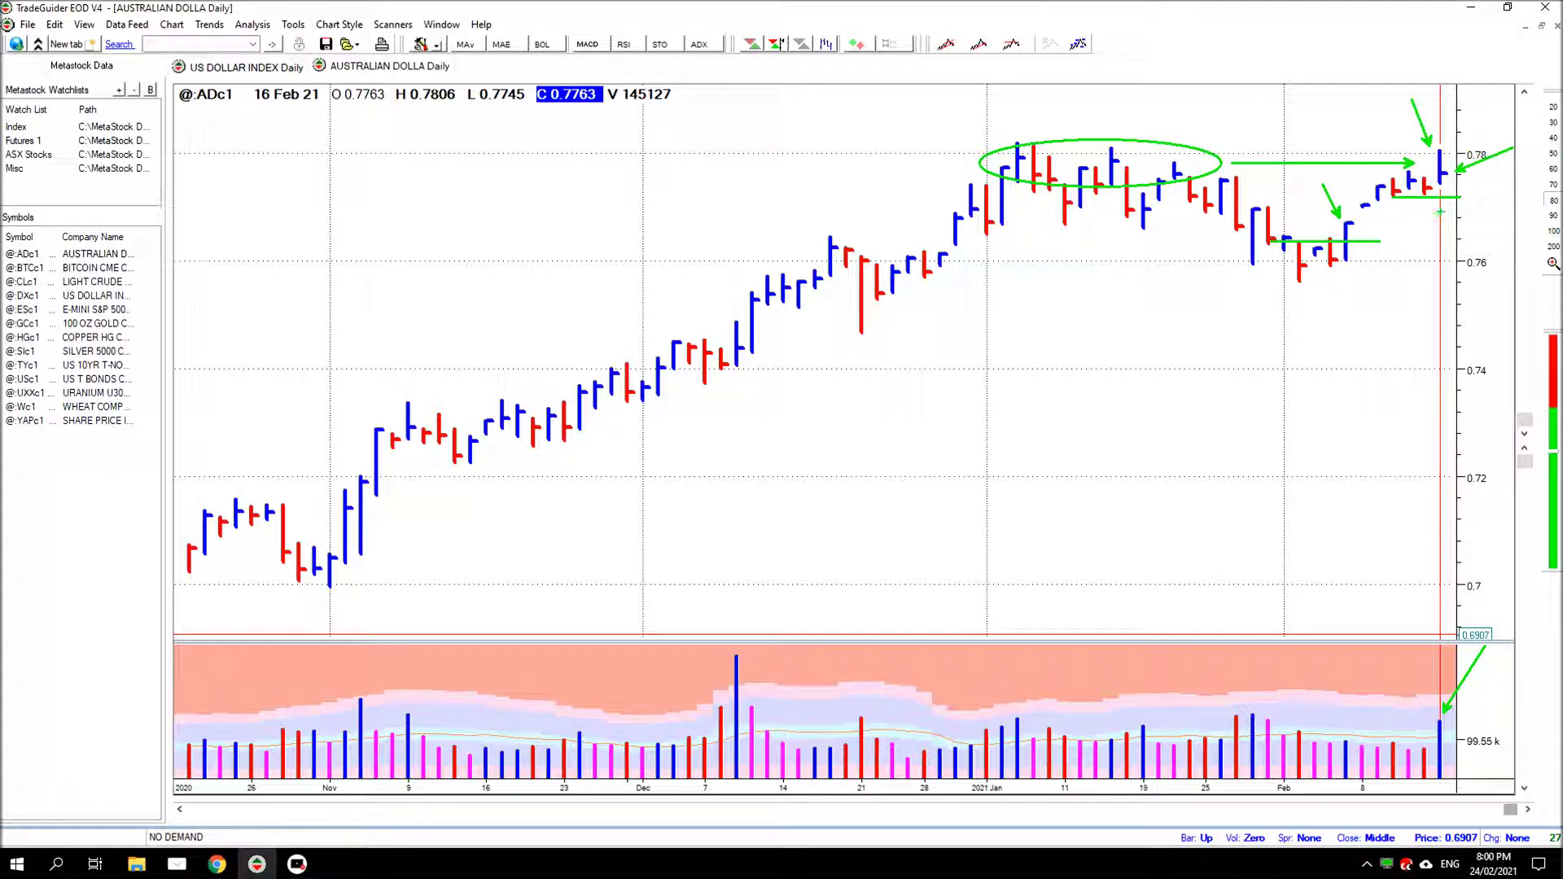
left_click_drag(1440, 211, 1438, 214)
left_click_drag(1456, 173, 1473, 208)
left_click_drag(1375, 207, 1443, 206)
Advance a cleared chart to 17 Feb 21, point arrows at its close and volume, and mark the breakout level and recent lows with lines
key("Escape")
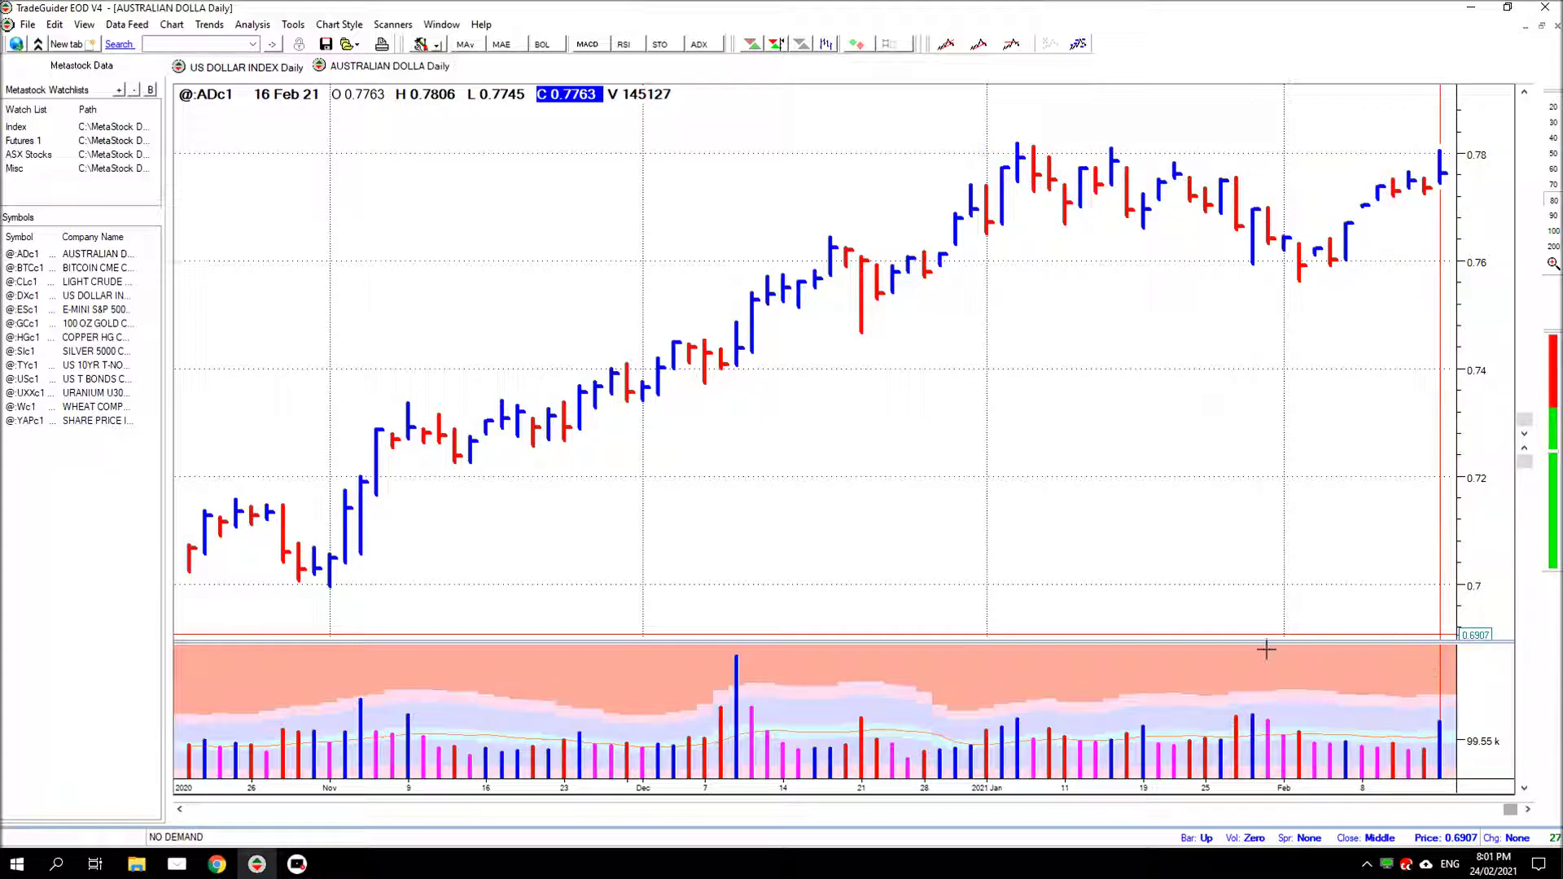
key("Right")
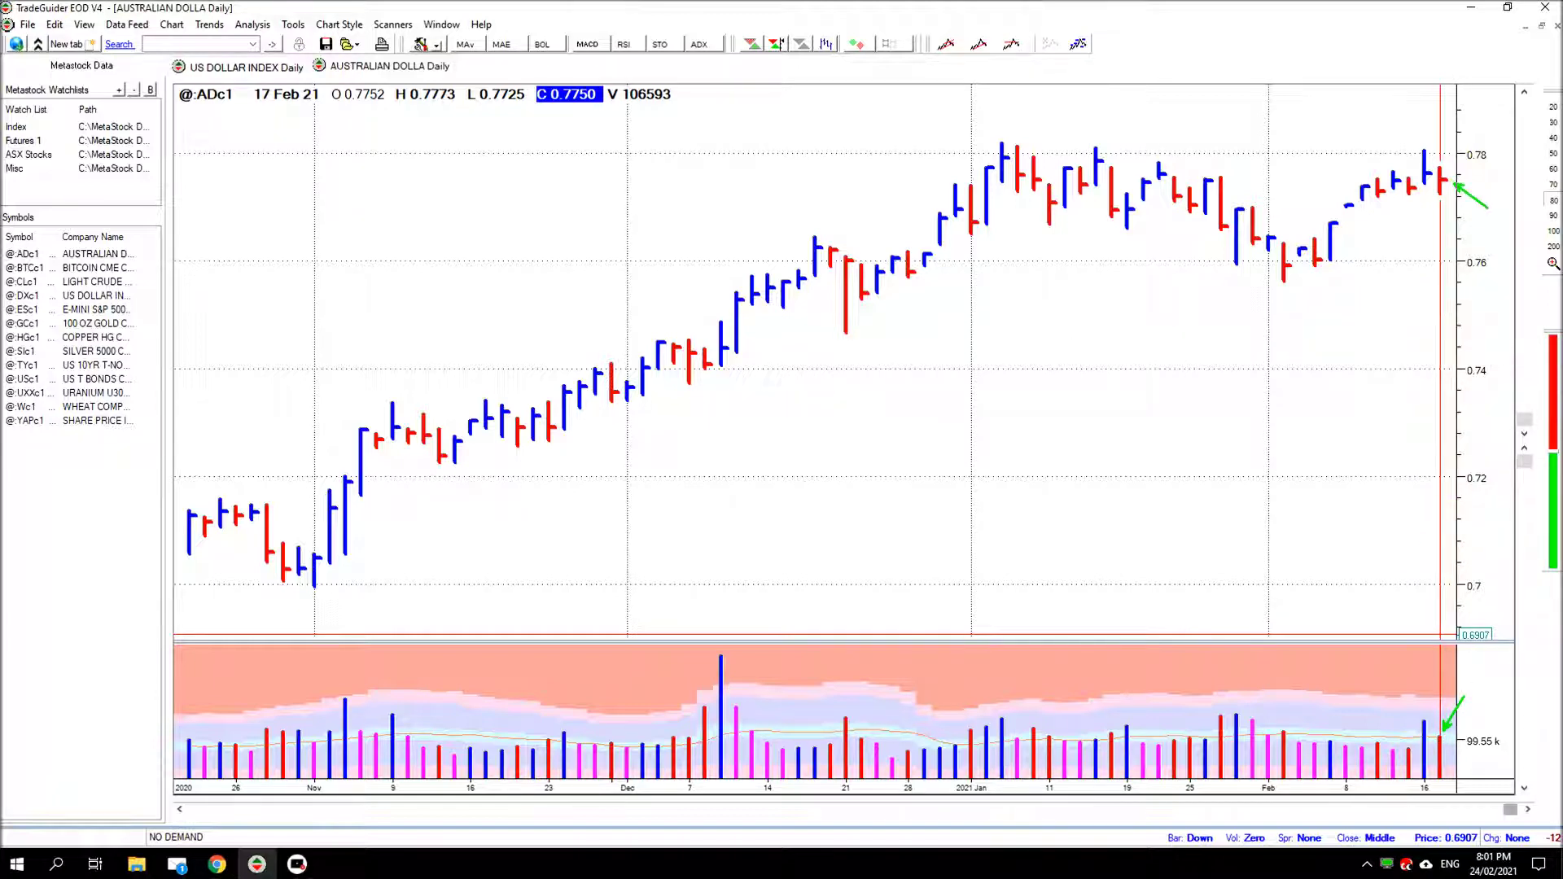
left_click_drag(1376, 198, 1459, 198)
mouse_move(1268, 240)
left_mouse_down()
mouse_move(1382, 240)
mouse_move(1313, 191)
left_mouse_up()
left_click_drag(1427, 207, 1433, 209)
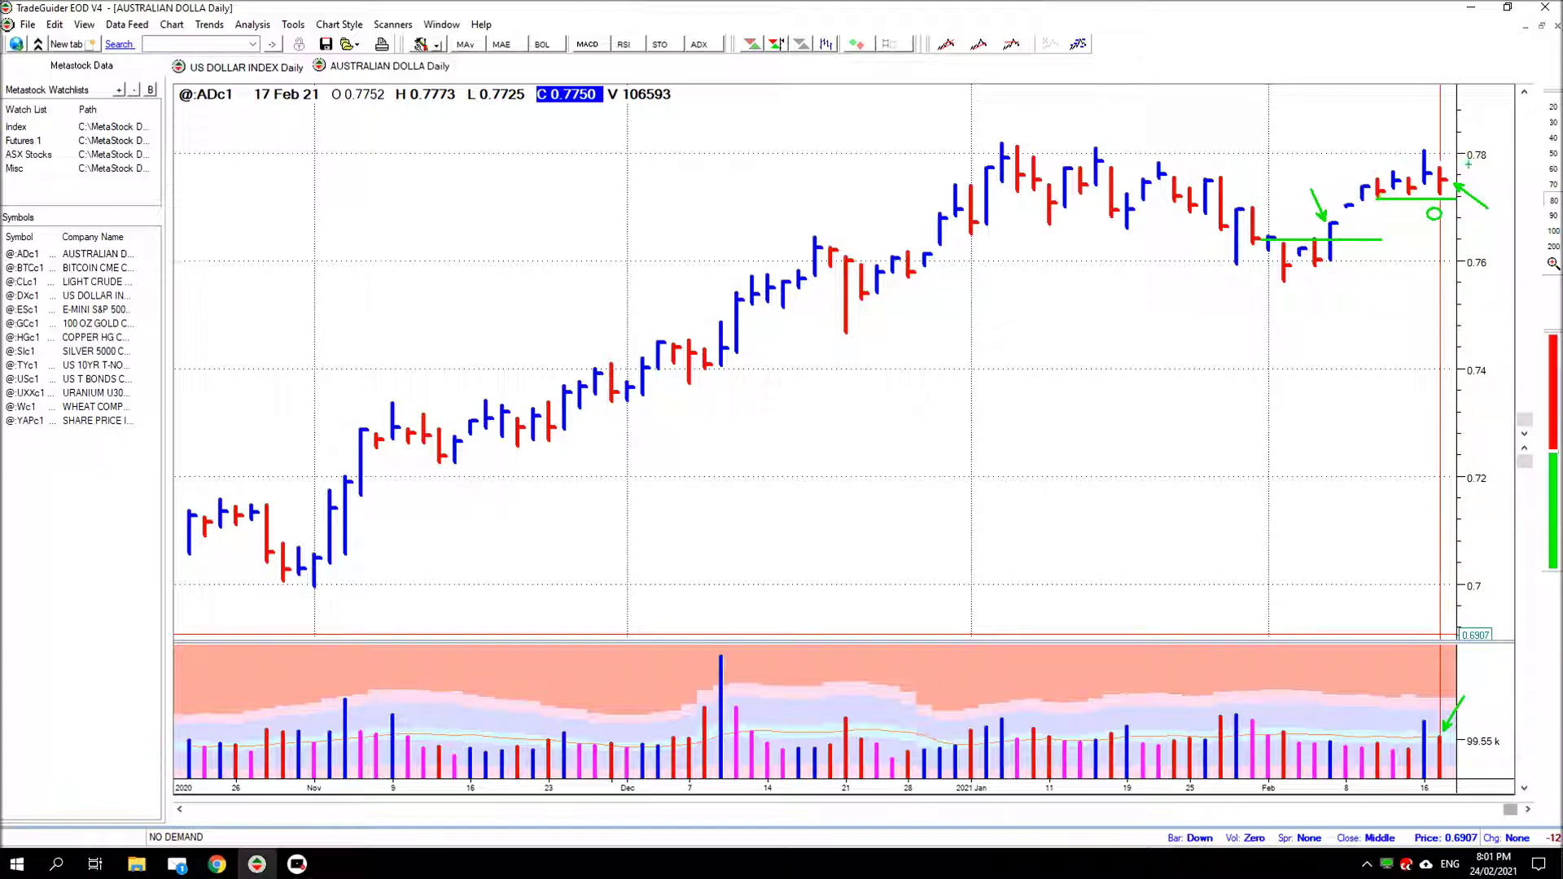
Circle the January tops, draw an arrow across to February, and point arrows at the 10 and 12 Feb lows and the 11 Feb high
left_click_drag(1458, 189, 1478, 226)
left_click_drag(1190, 149, 1216, 169)
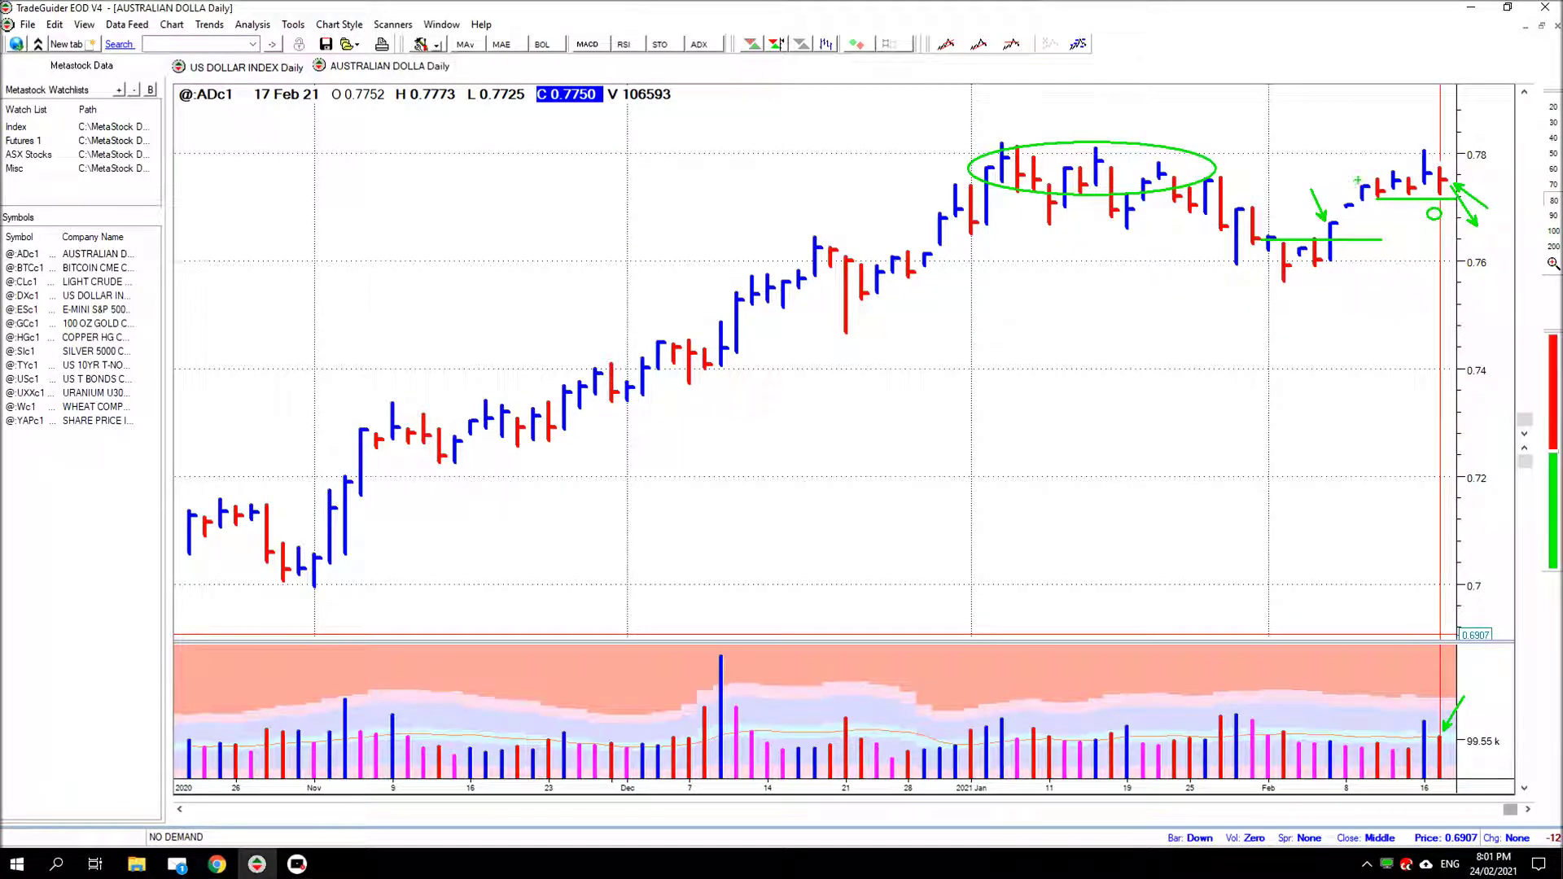
mouse_move(1256, 169)
left_mouse_down()
mouse_move(1362, 175)
mouse_move(1232, 177)
left_mouse_up()
mouse_move(1383, 205)
left_mouse_down()
mouse_move(1405, 262)
mouse_move(1416, 230)
mouse_move(1428, 261)
left_mouse_up()
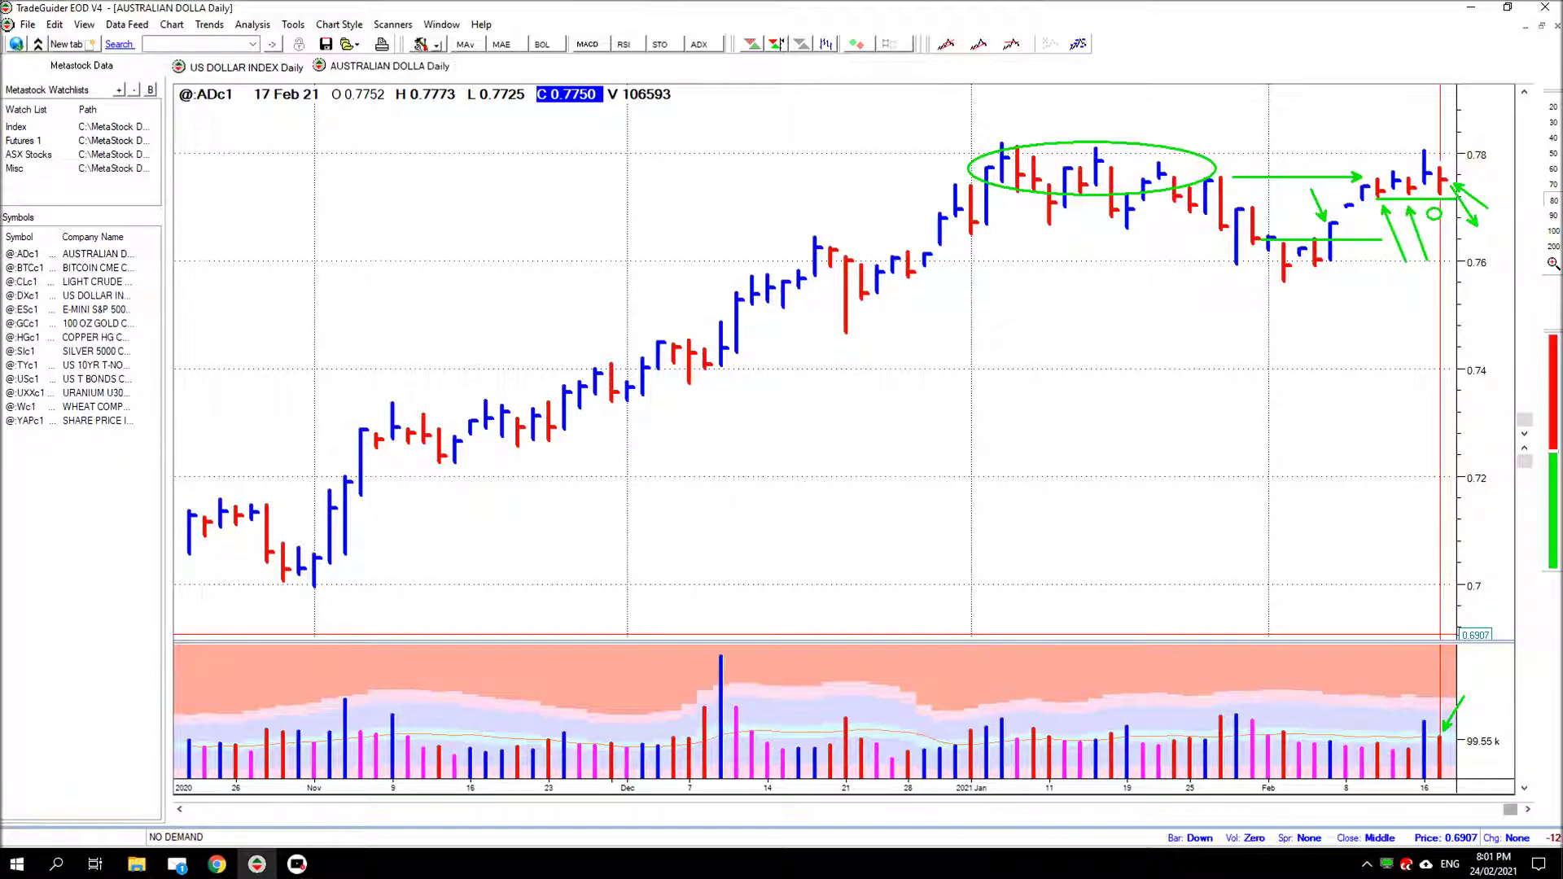
mouse_move(1393, 167)
left_mouse_down()
mouse_move(1390, 143)
mouse_move(1419, 124)
left_mouse_up()
Advance a cleared chart to 18 Feb 21, draw channel lines around the 10–18 Feb bars, and place three downward arrows beneath the channel
key("Delete")
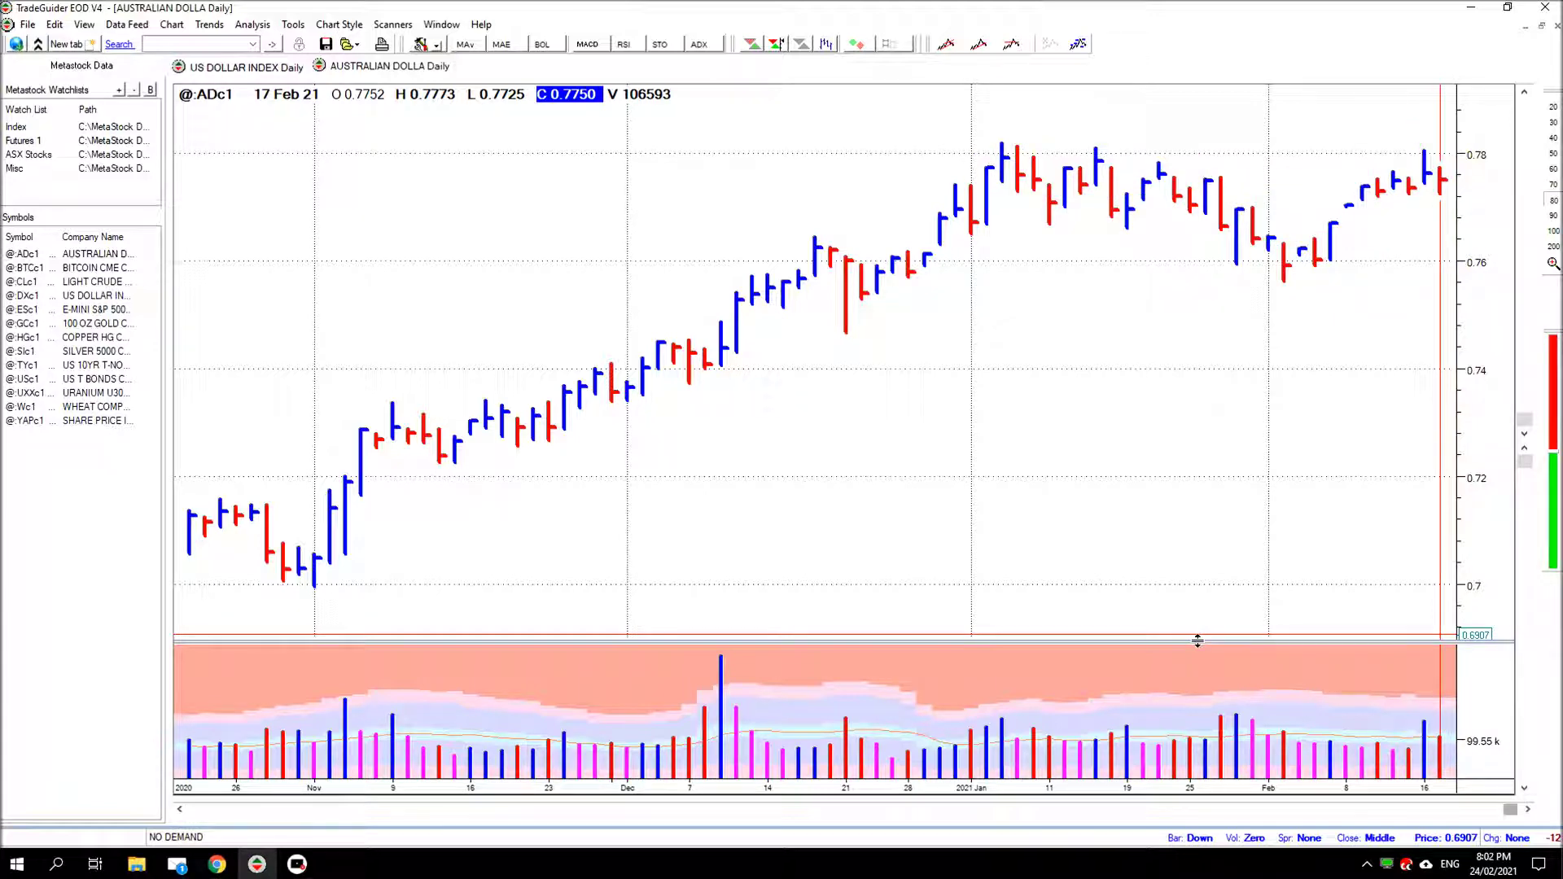
key("Right")
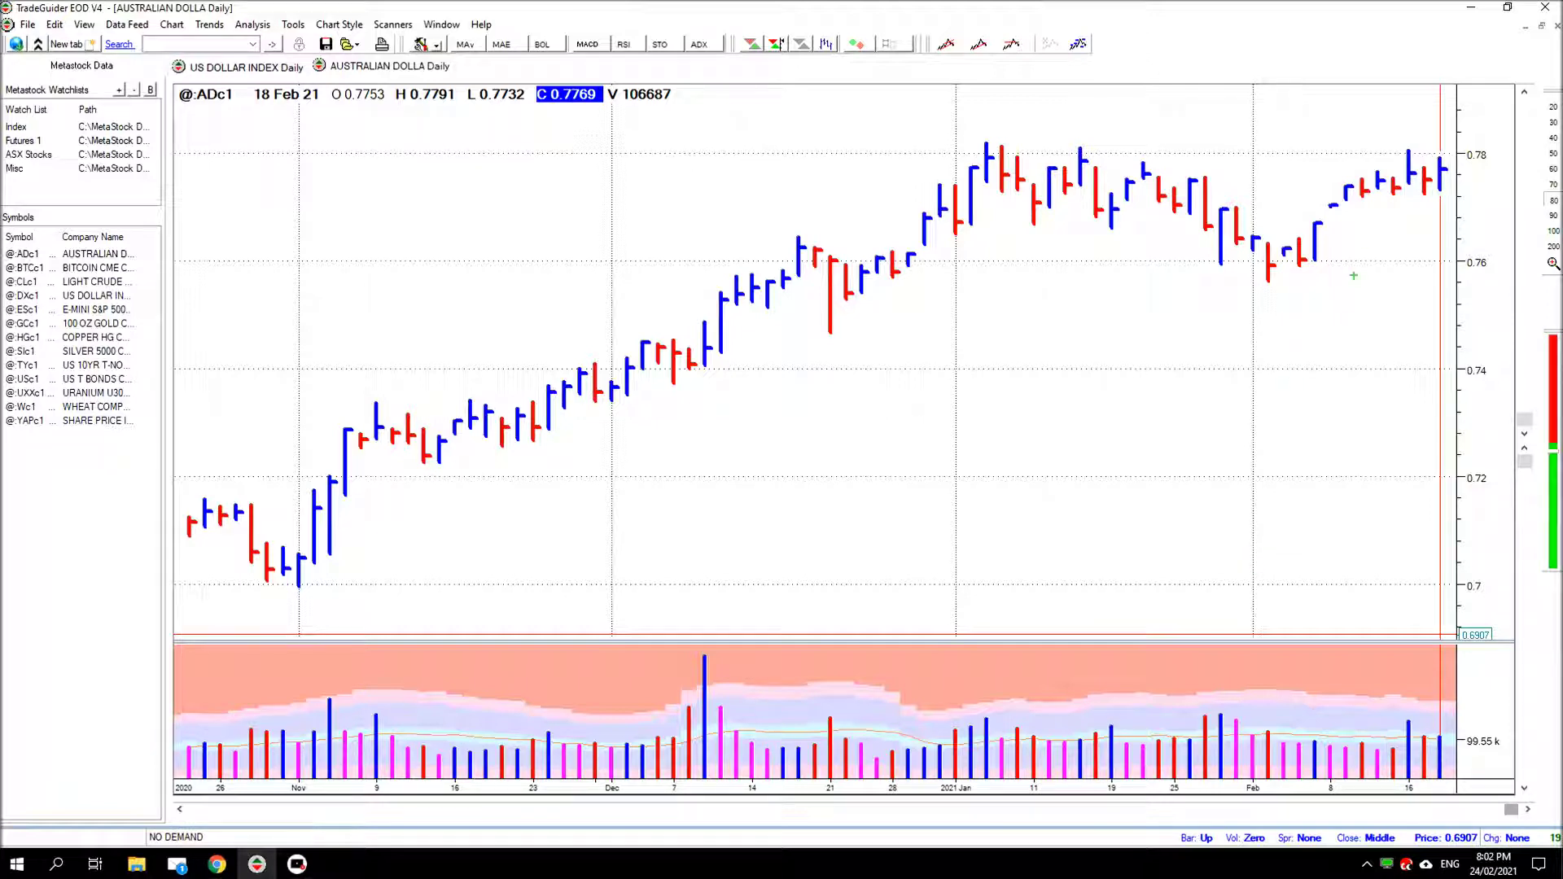
left_click_drag(1361, 201, 1442, 160)
left_click(1371, 214)
left_click(1394, 210)
left_click(1428, 206)
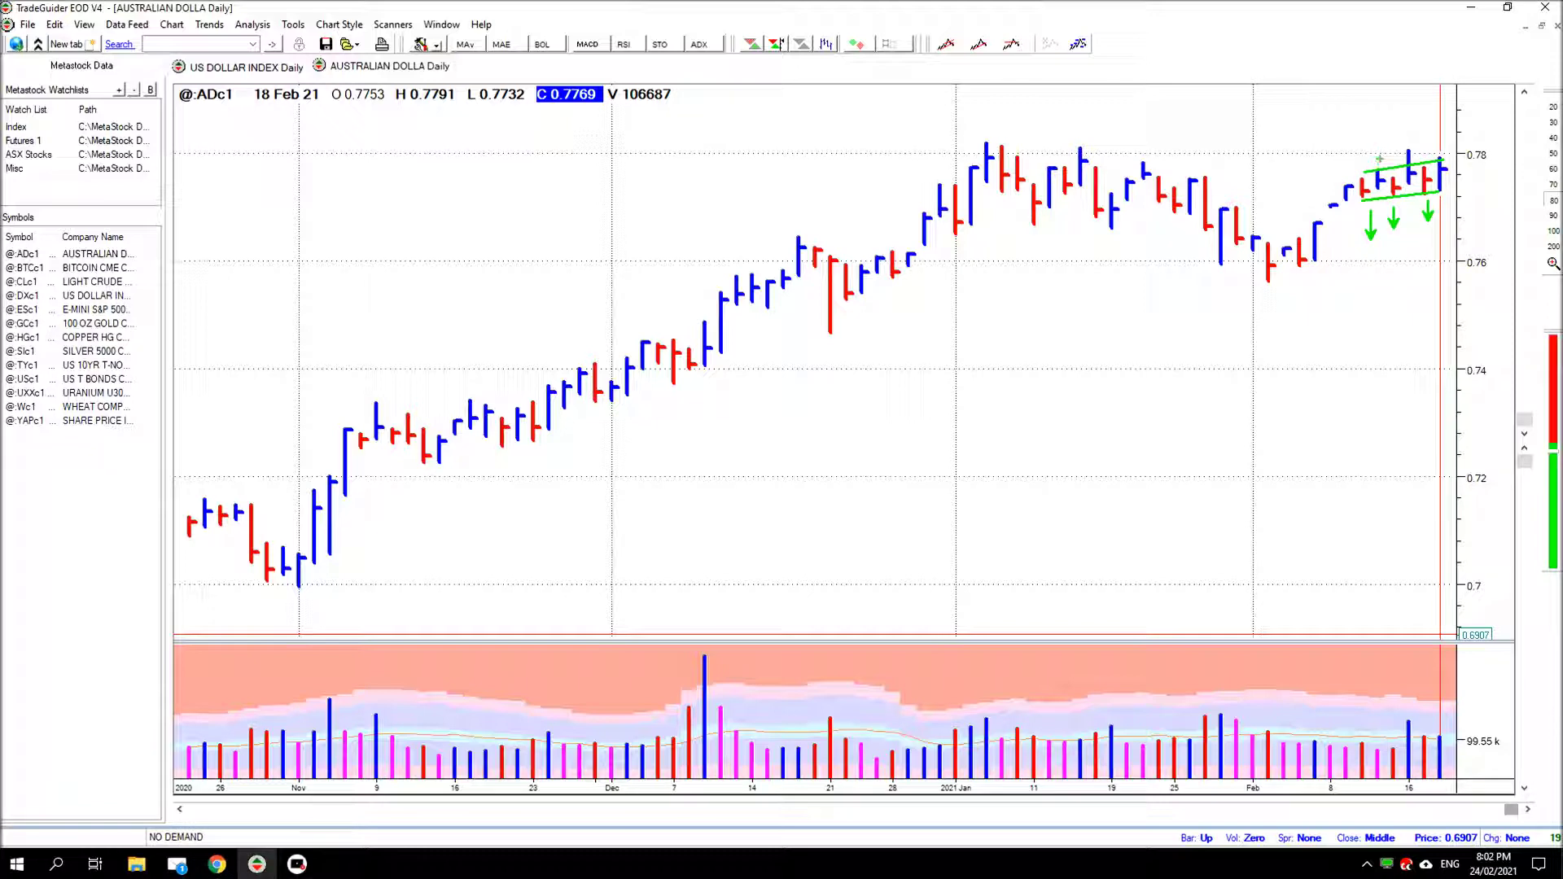
Point arrows at the 11, 16 and 18 Feb highs and draw a horizontal line at the early-February breakout level
mouse_move(1377, 163)
left_mouse_down()
mouse_move(1392, 128)
mouse_move(1430, 118)
mouse_move(1447, 148)
mouse_move(1452, 128)
left_mouse_up()
left_click_drag(1251, 237, 1358, 237)
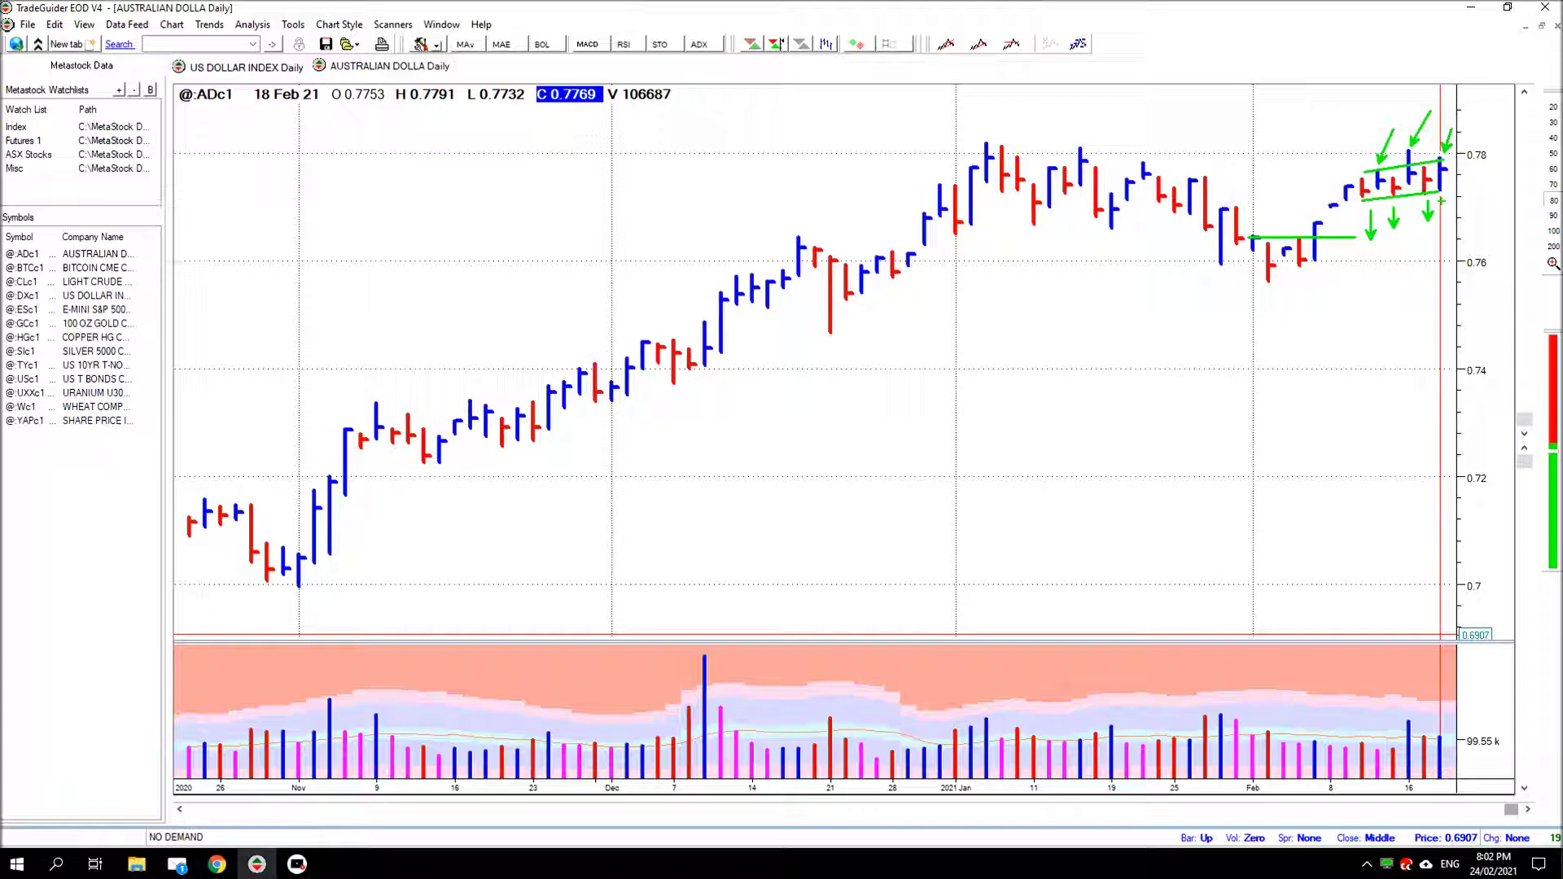
left_click_drag(1441, 202, 1442, 203)
Advance a cleared chart to 19 Feb 21, draw a horizontal line across from the early January high, and point an arrow at that high
key("Escape")
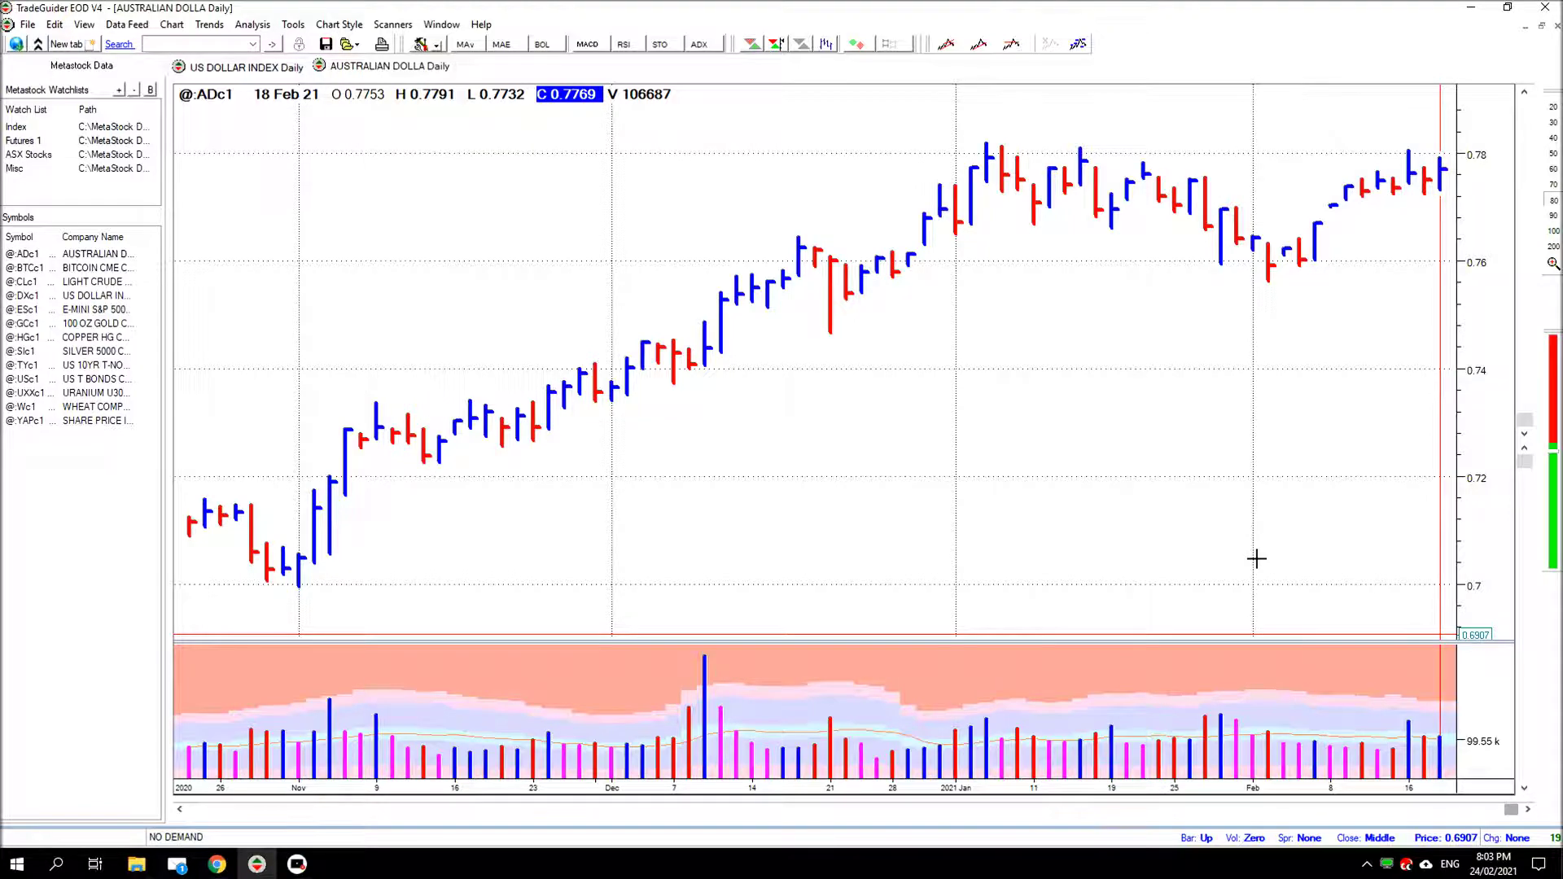
key("Right")
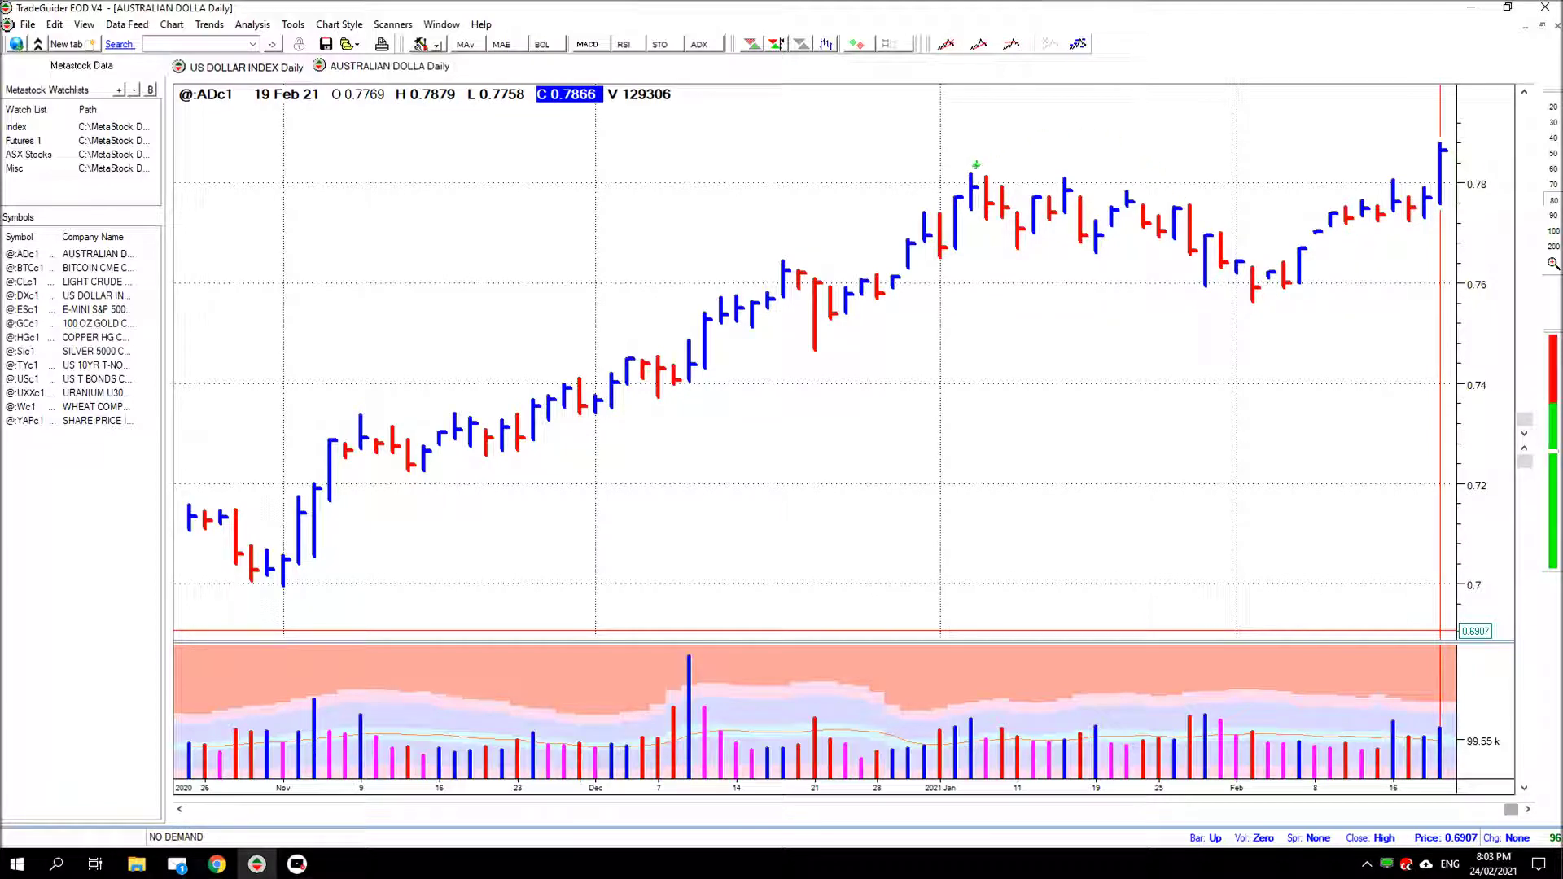
left_click_drag(970, 173, 1475, 173)
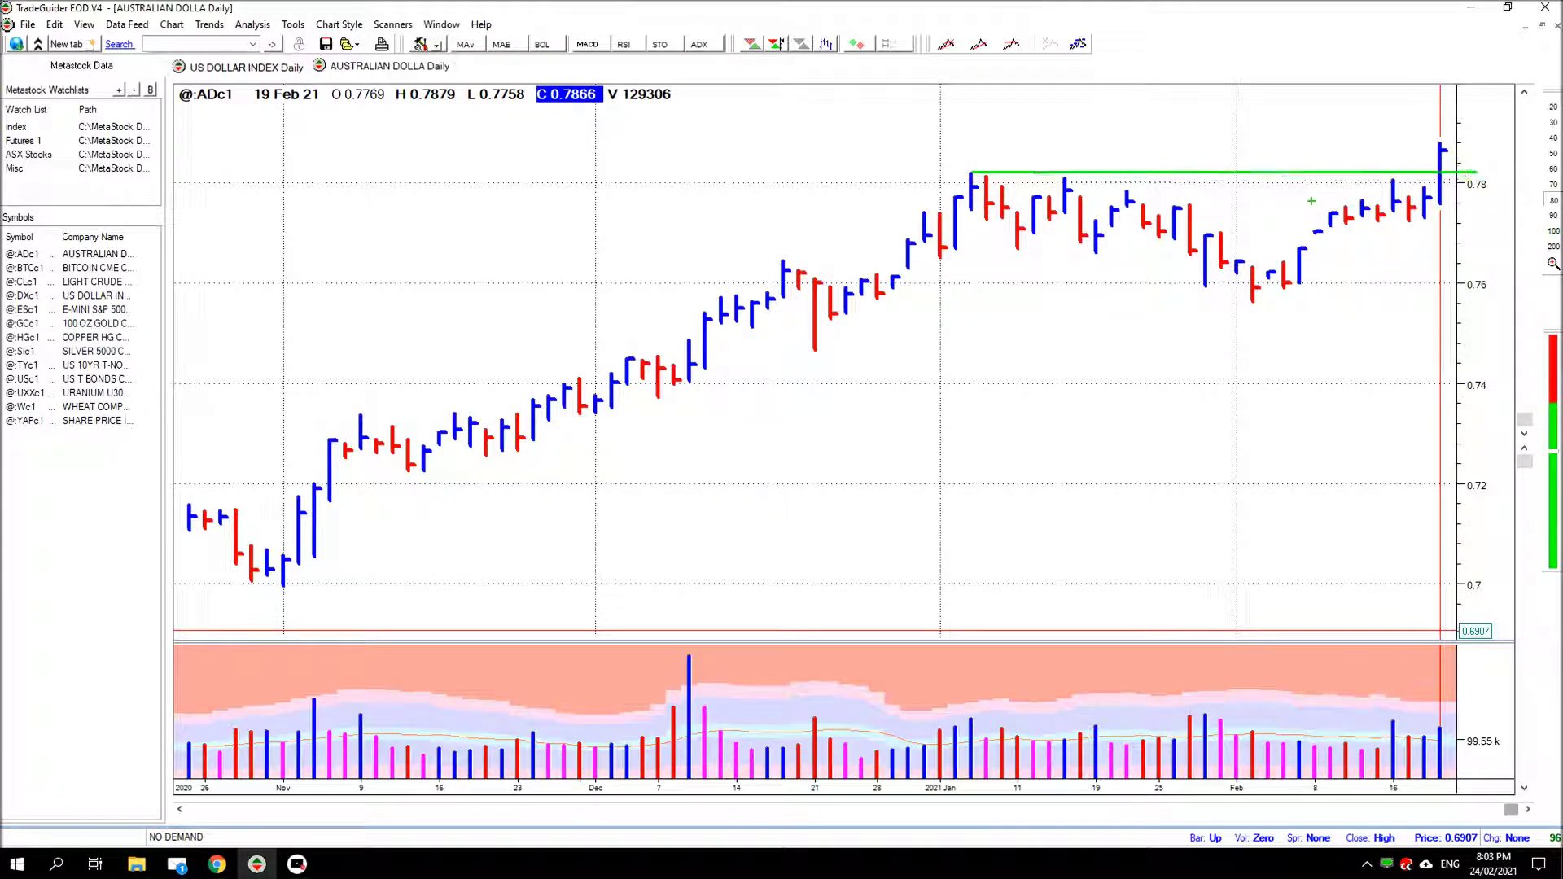
left_click_drag(950, 141, 962, 162)
Draw the early-February breakout line and the 10–18 Feb channel, and point arrows at the 19 Feb high, close and volume
mouse_move(1236, 262)
left_mouse_down()
mouse_move(1329, 262)
mouse_move(1433, 214)
left_mouse_up()
left_click_drag(1339, 207, 1427, 190)
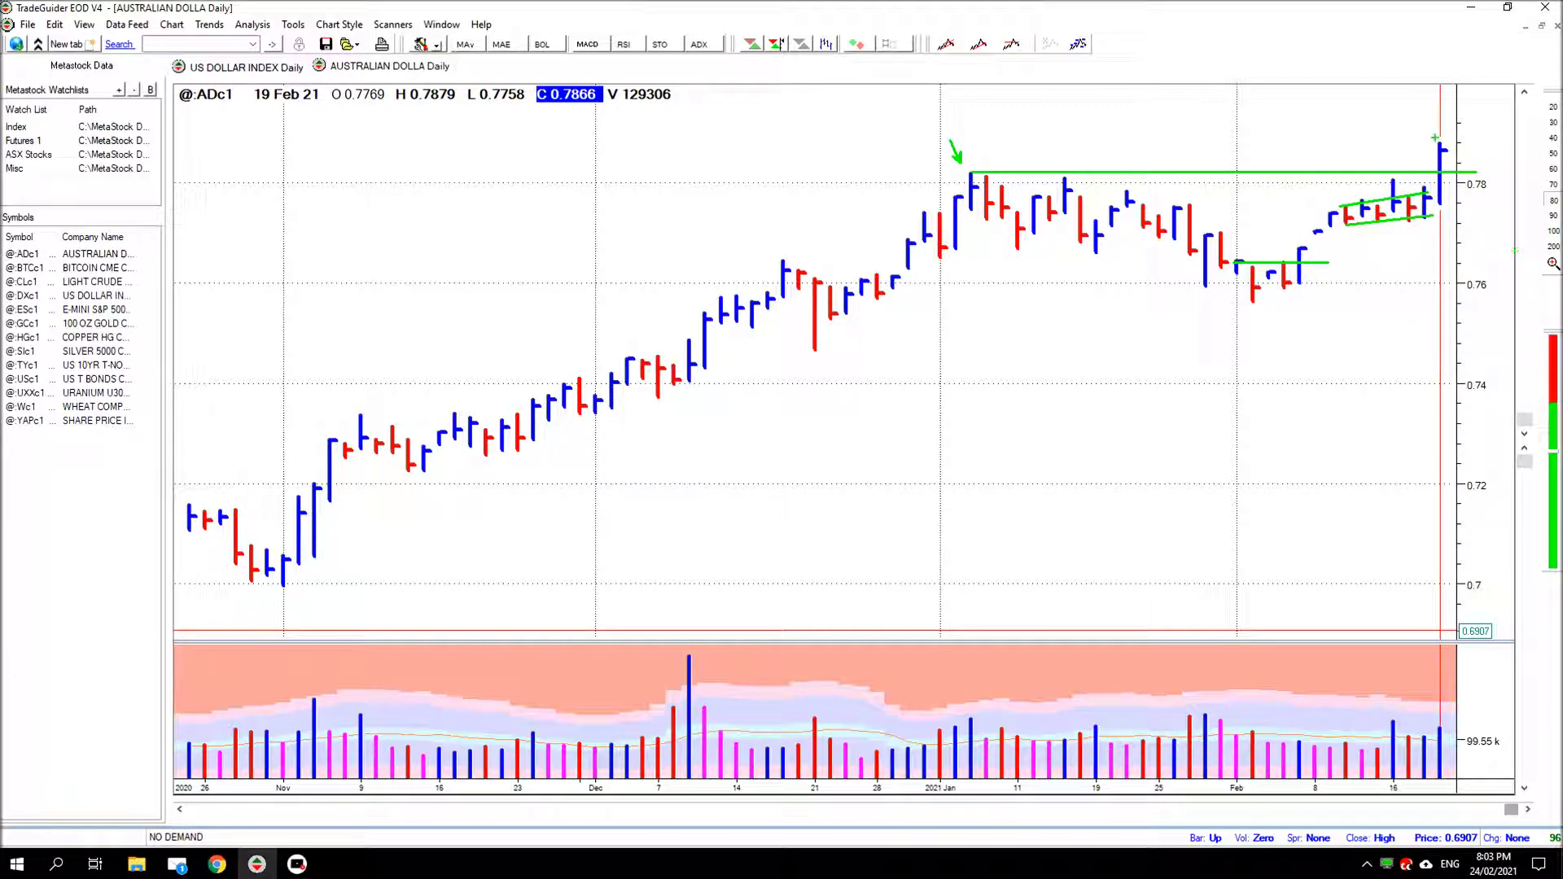
left_click_drag(1421, 96, 1435, 137)
left_click_drag(1439, 718, 1478, 653)
left_click_drag(1455, 147, 1514, 121)
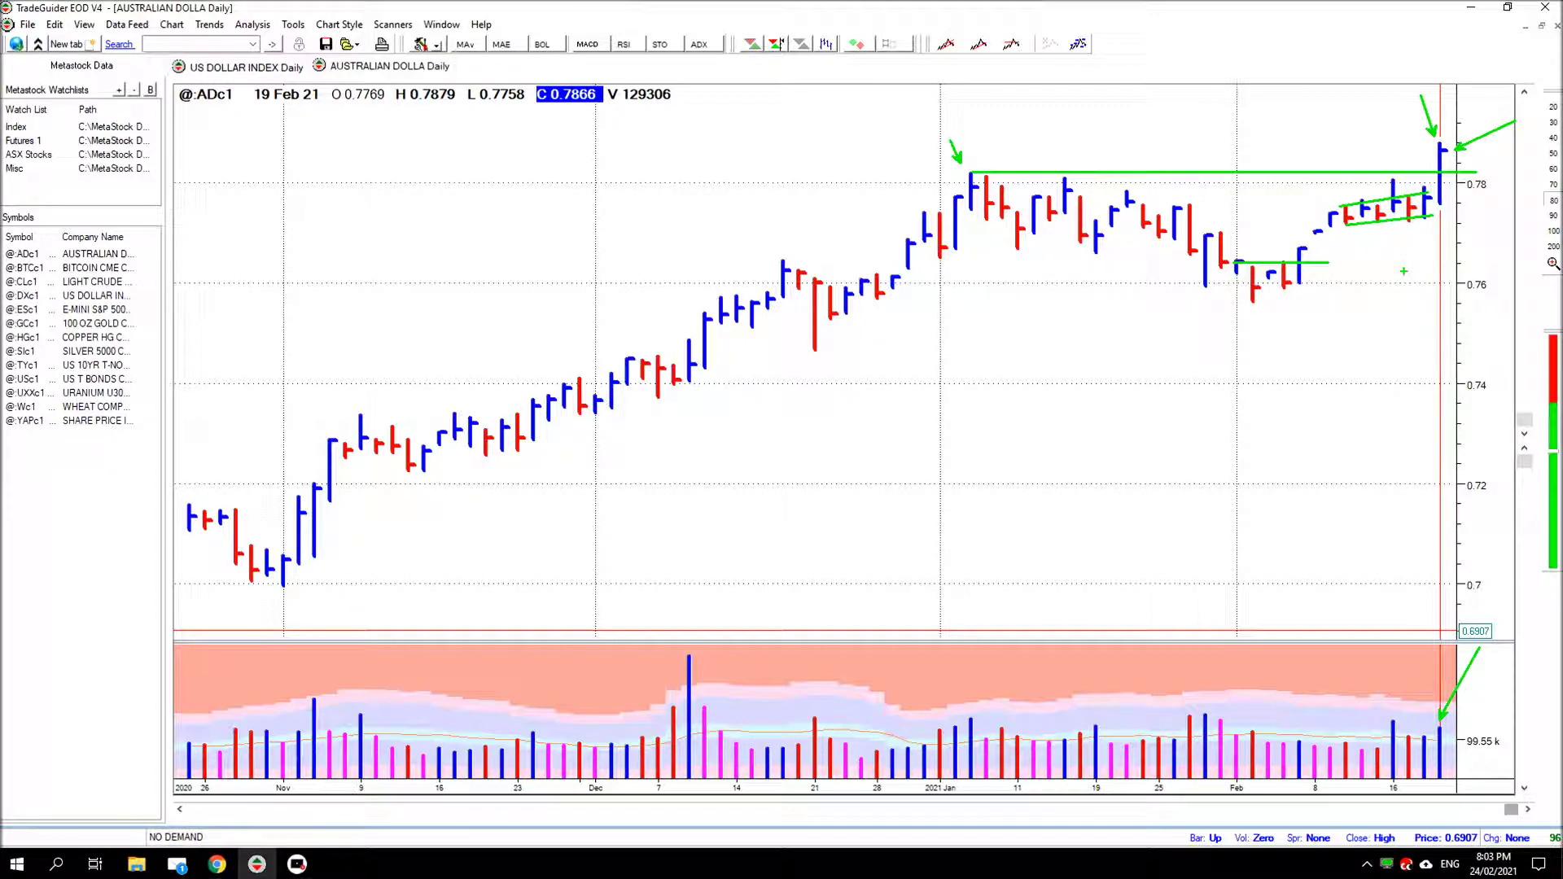
Advance a cleared chart to 22 Feb 21 and point arrows at the highs and volumes of 19 and 22 Feb
key("Escape")
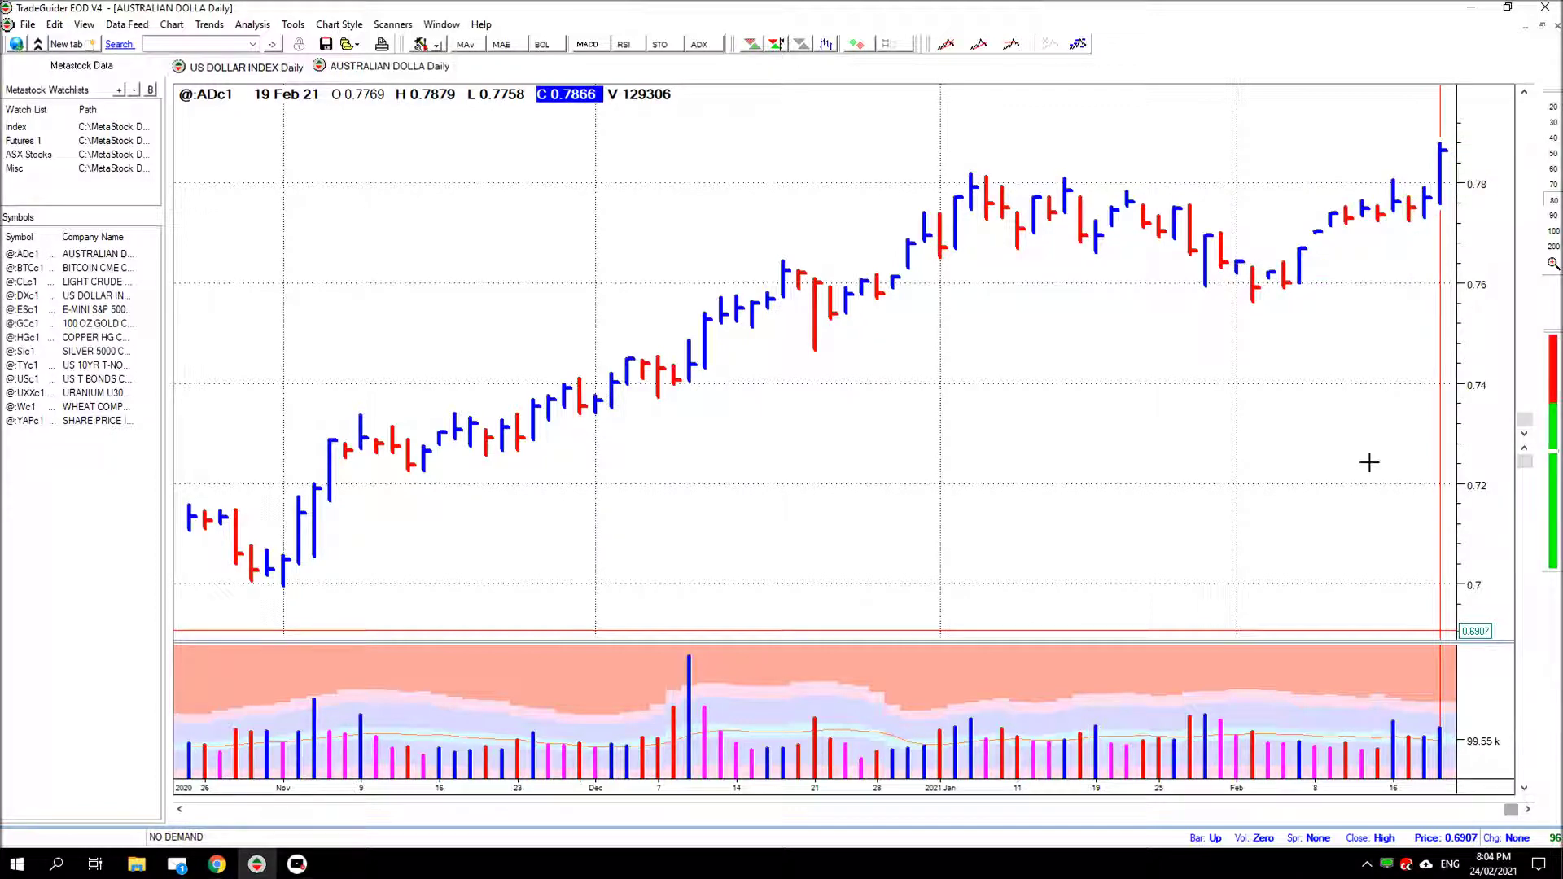
key("Right")
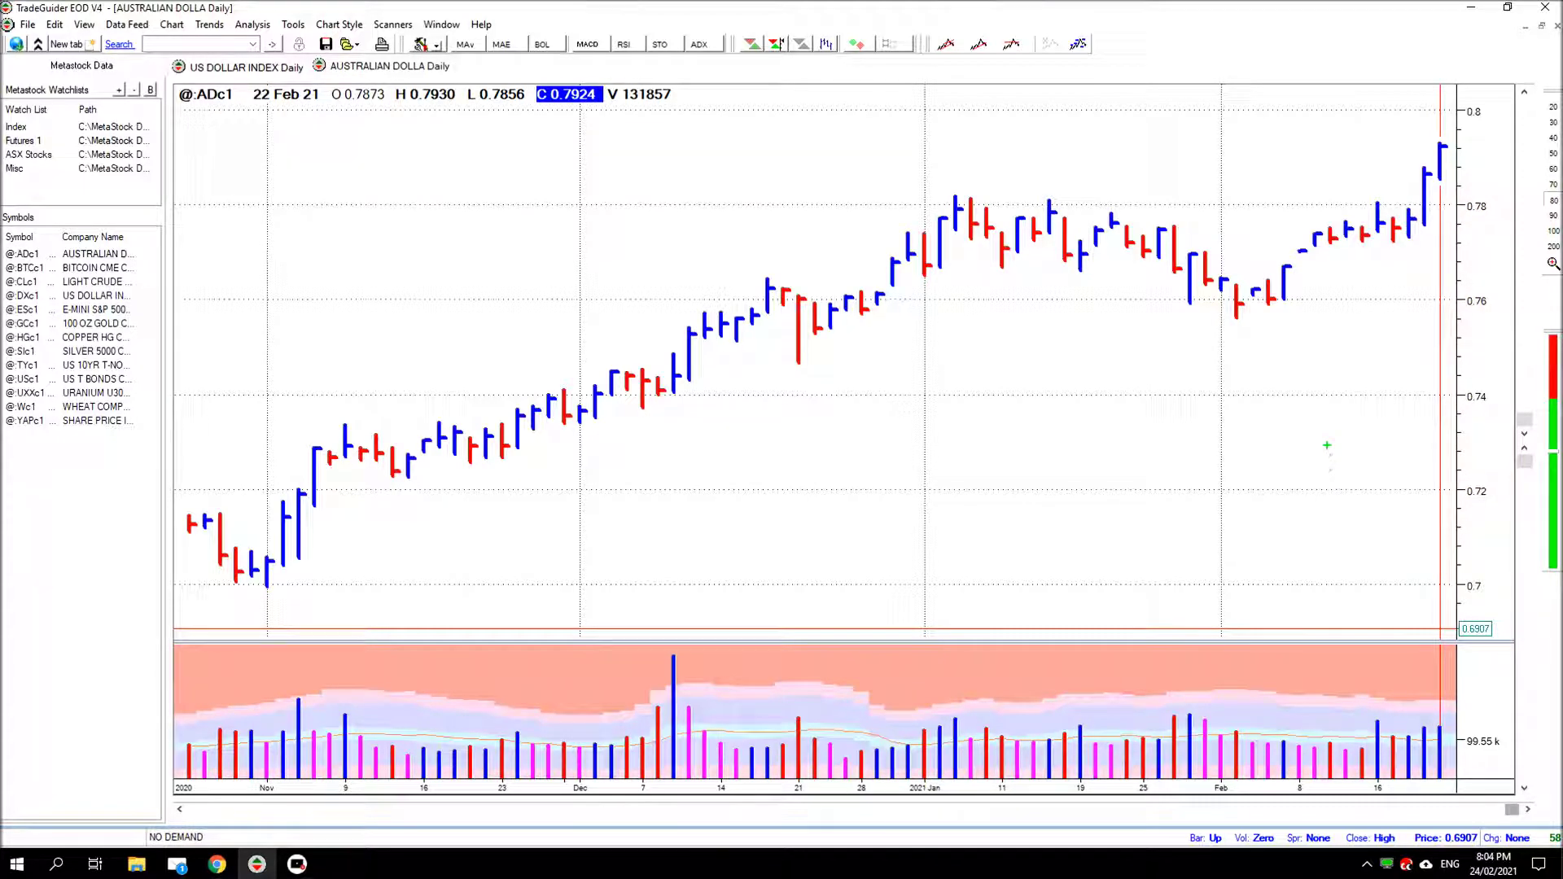
left_click_drag(1440, 133, 1418, 96)
left_click_drag(1414, 160, 1399, 122)
left_click_drag(1436, 721, 1403, 663)
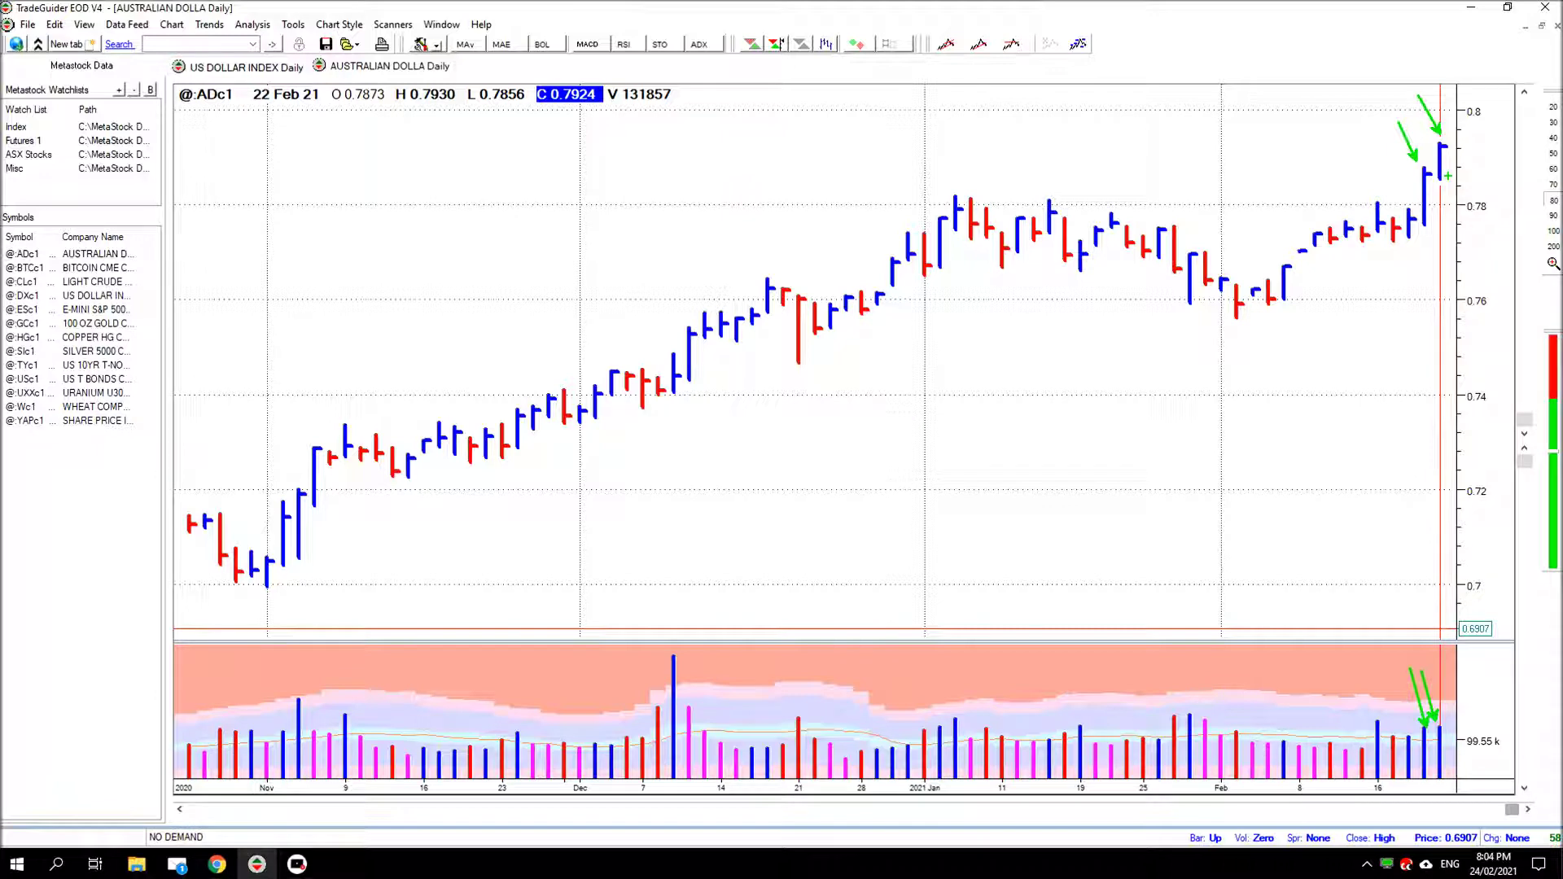
Advance a cleared chart to 23 Feb 21, point an arrow at its low, and draw lines from the 22 Feb high and low
key("Escape")
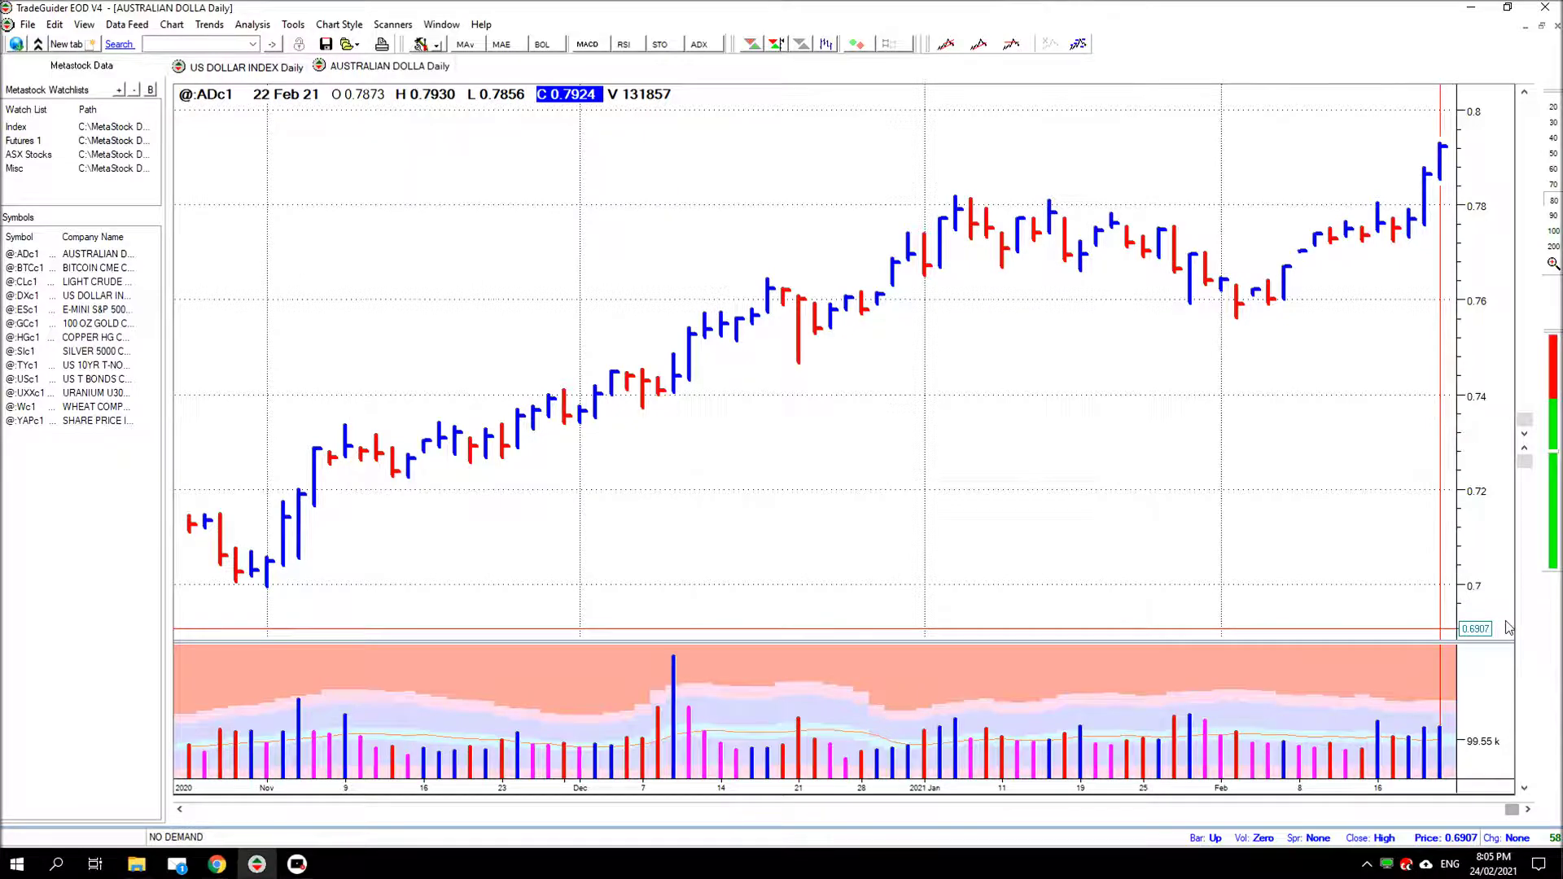
key("Right")
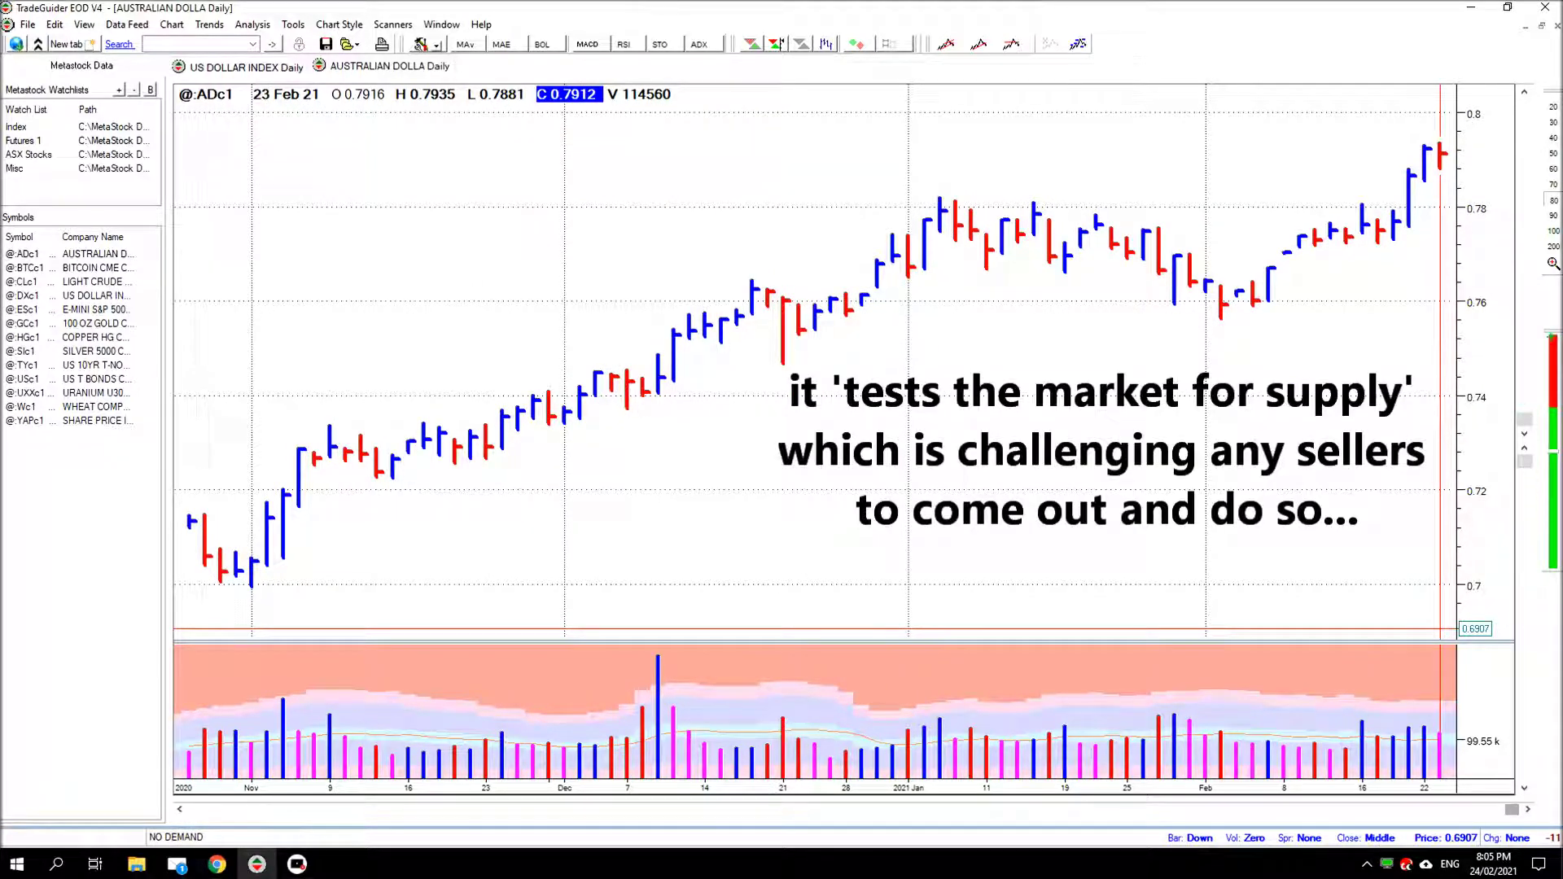
left_click_drag(1446, 173, 1470, 218)
mouse_move(1424, 145)
left_mouse_down()
mouse_move(1466, 144)
mouse_move(1471, 183)
left_mouse_up()
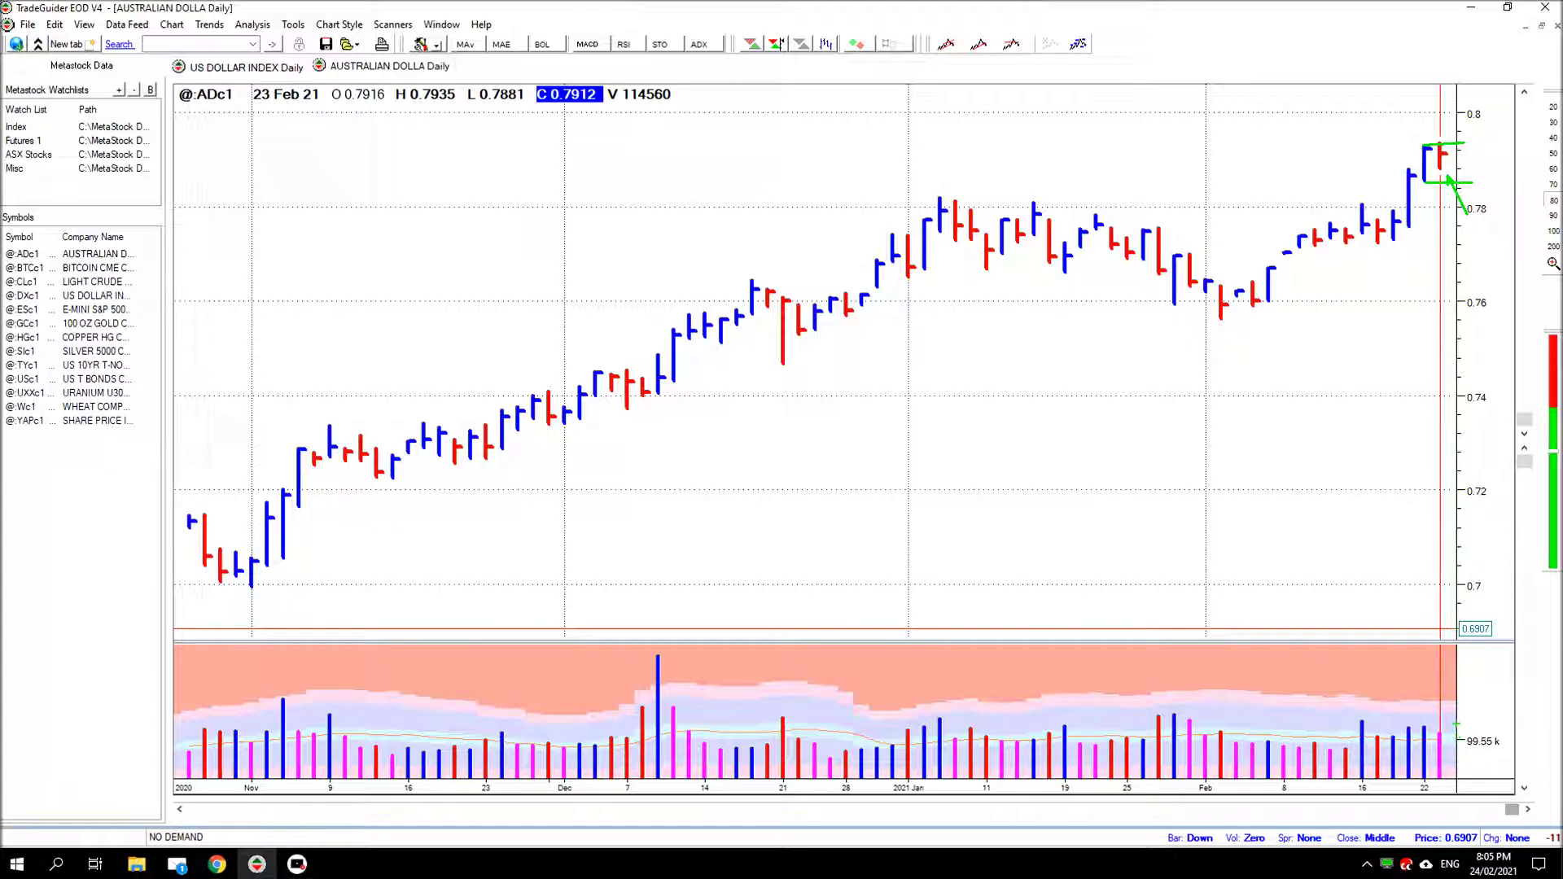
Point arrows at the 23 Feb volume bar, the 23 Feb high and the 22 Feb high
left_click_drag(1444, 729, 1494, 653)
left_click_drag(1433, 135, 1419, 95)
left_click_drag(1385, 115, 1424, 146)
Clear the drawings, advance the chart to 26 Feb 21, and place the cursor on the 23 Feb bar
key("Escape")
key("Right")
key("Right")
key("Right")
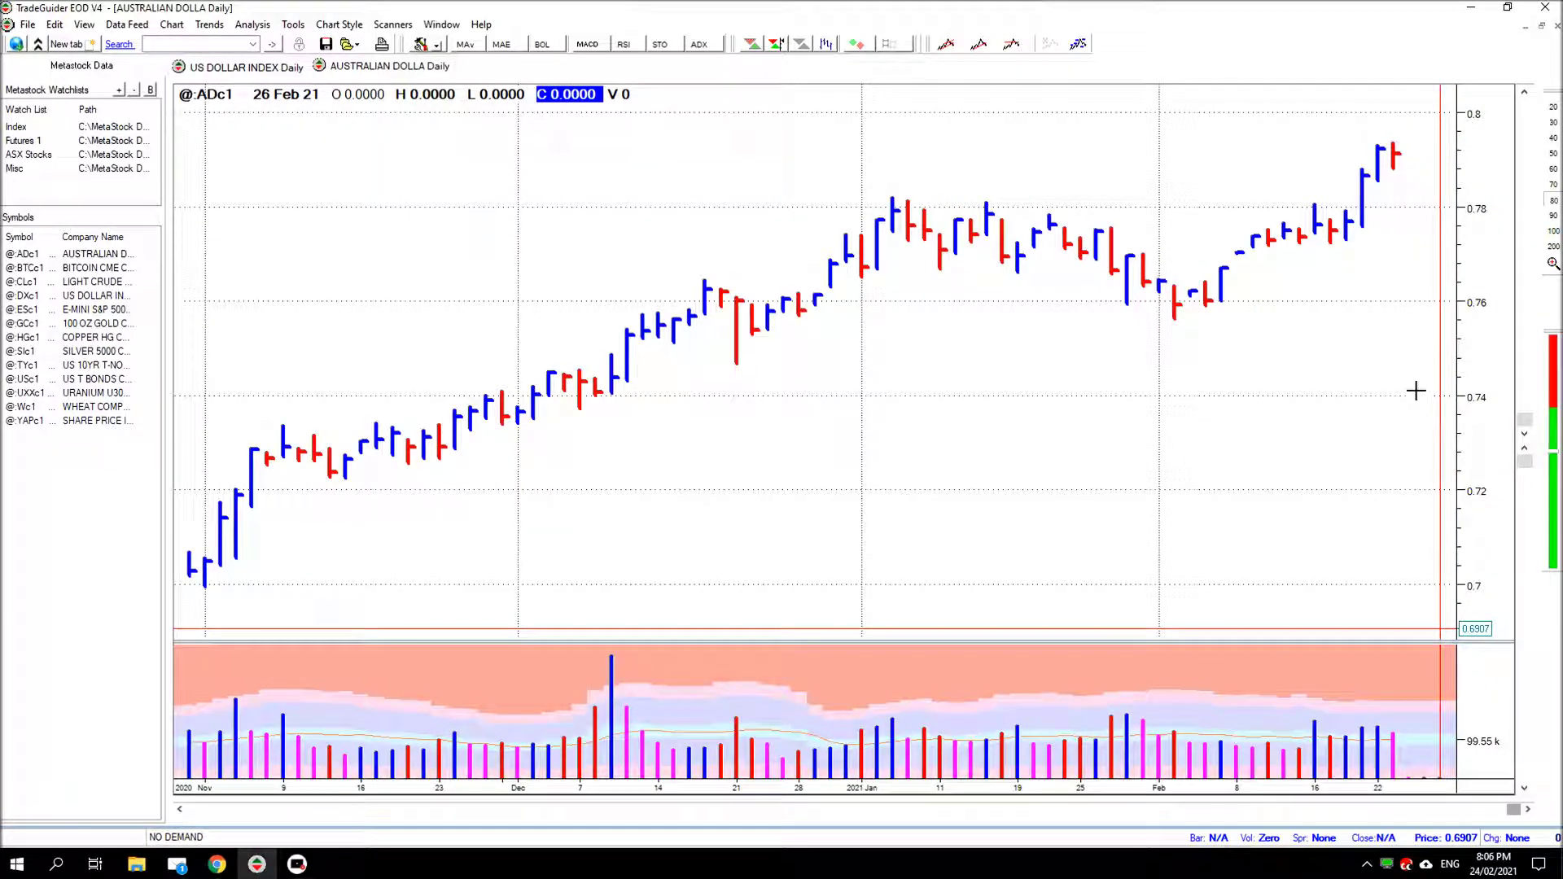
left_click(1010, 263)
left_click(1395, 721)
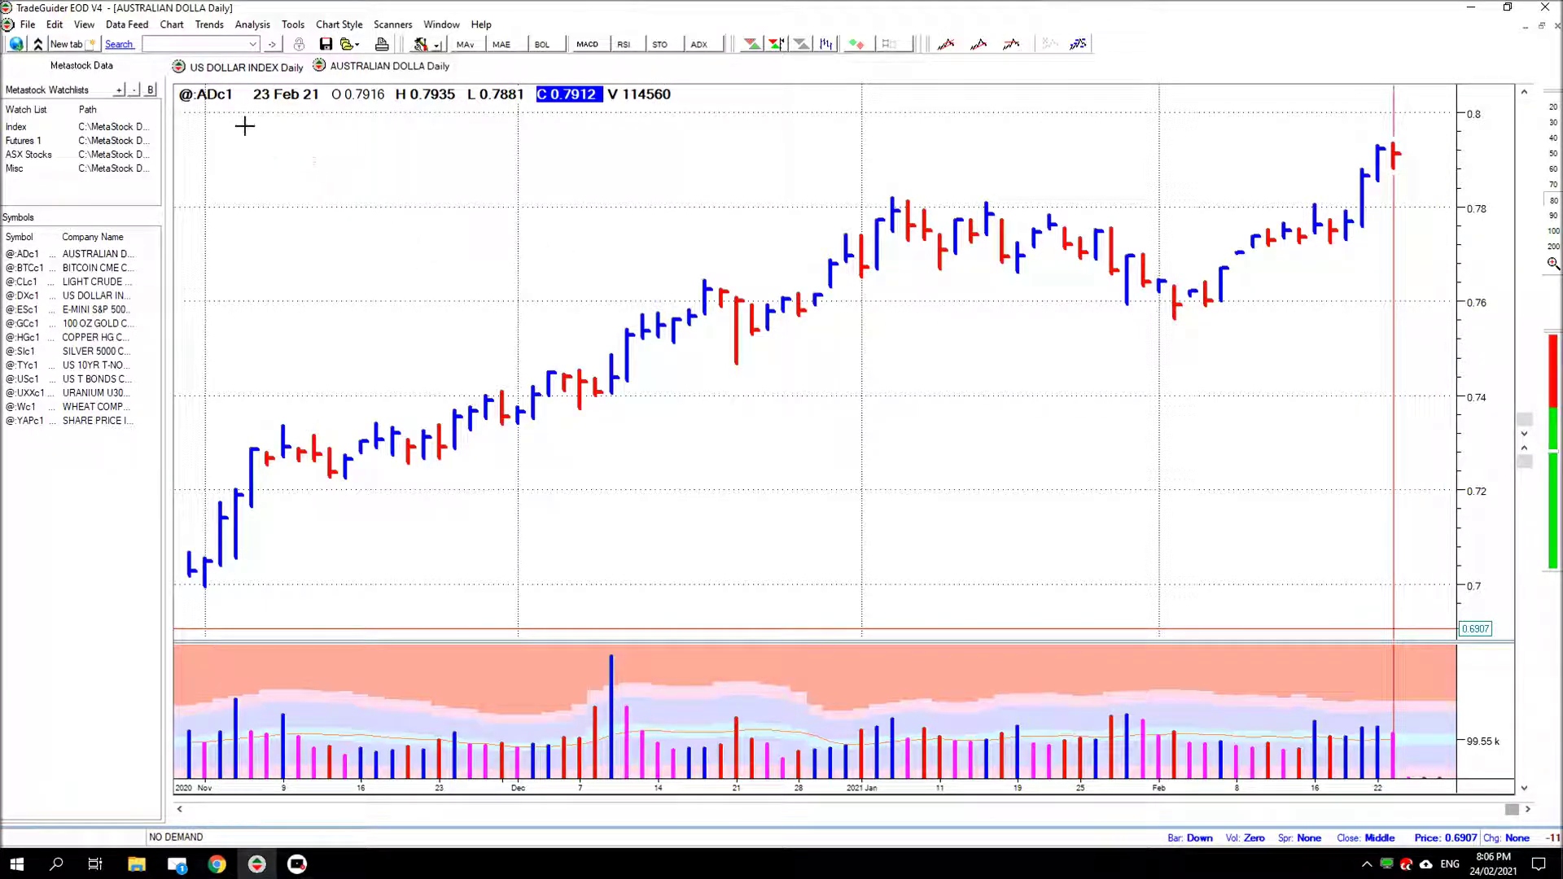
Switch to the US Dollar Index daily chart and point arrows at the 23 Feb 21 high and volume
left_click(247, 67)
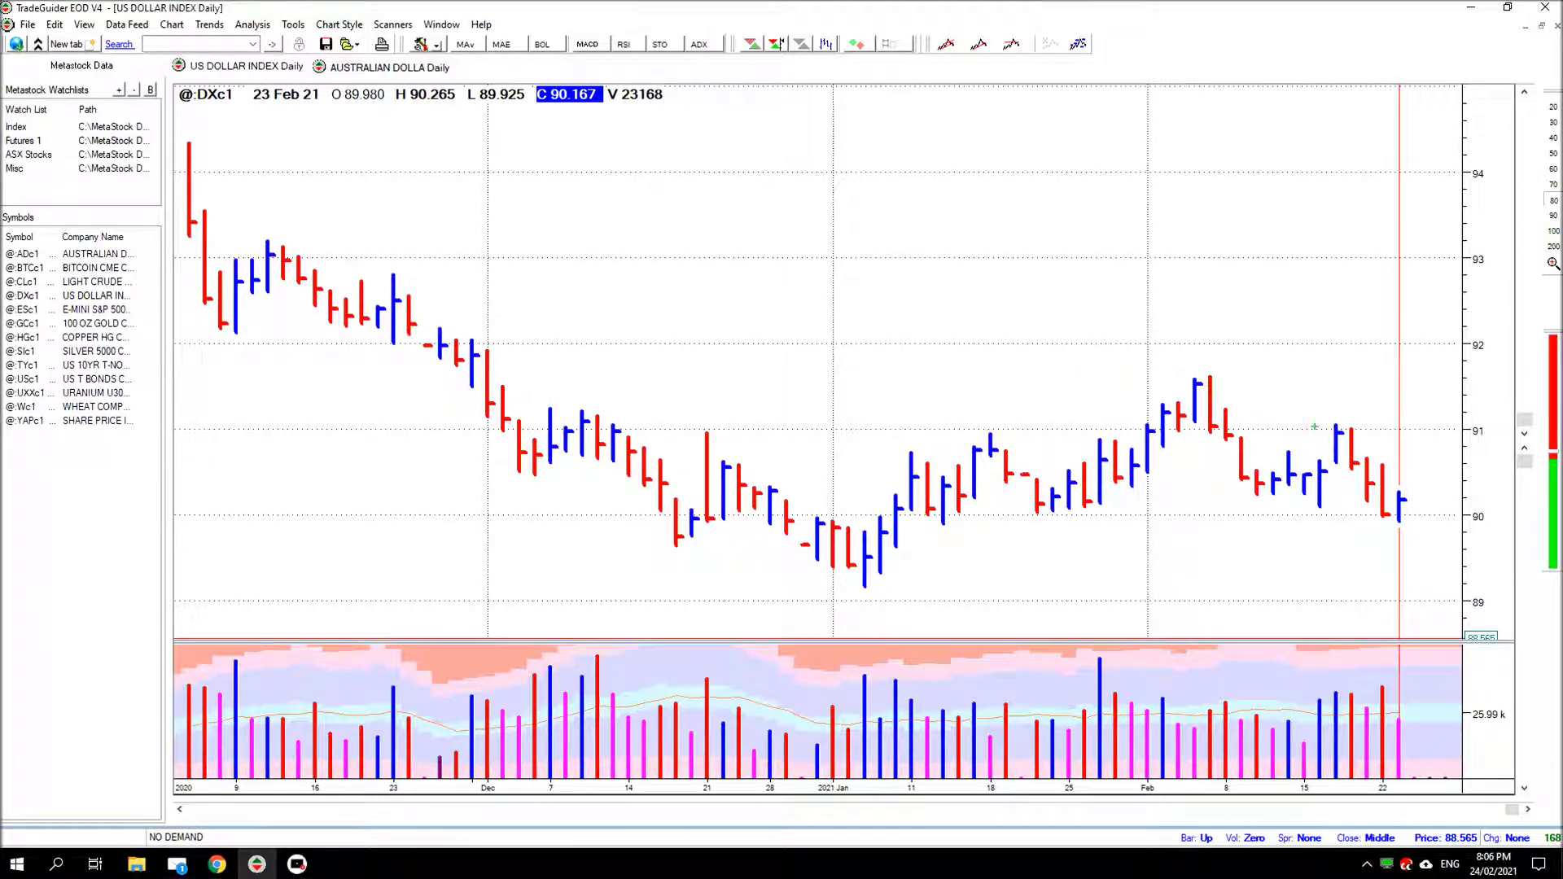
left_click_drag(1401, 486, 1445, 380)
left_click_drag(1402, 710, 1429, 651)
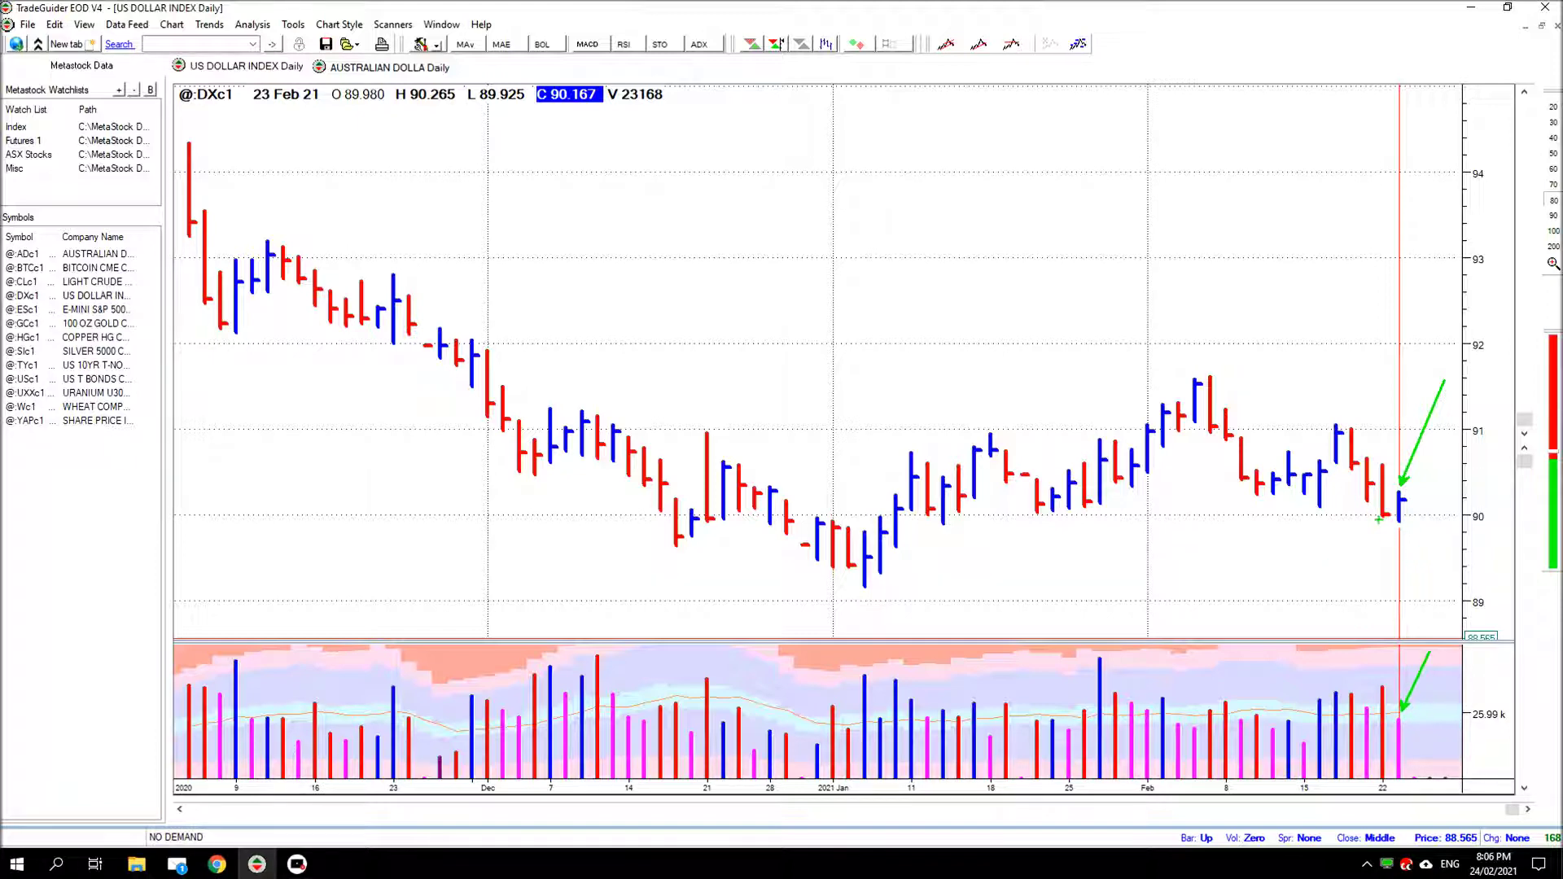
Draw a falling arrow along the decline into 22 Feb, point arrows at the 04 and 17 Feb highs, and clear the drawings
left_click_drag(1379, 525, 1346, 471)
left_click_drag(1334, 423, 1334, 383)
left_click_drag(1194, 373, 1193, 310)
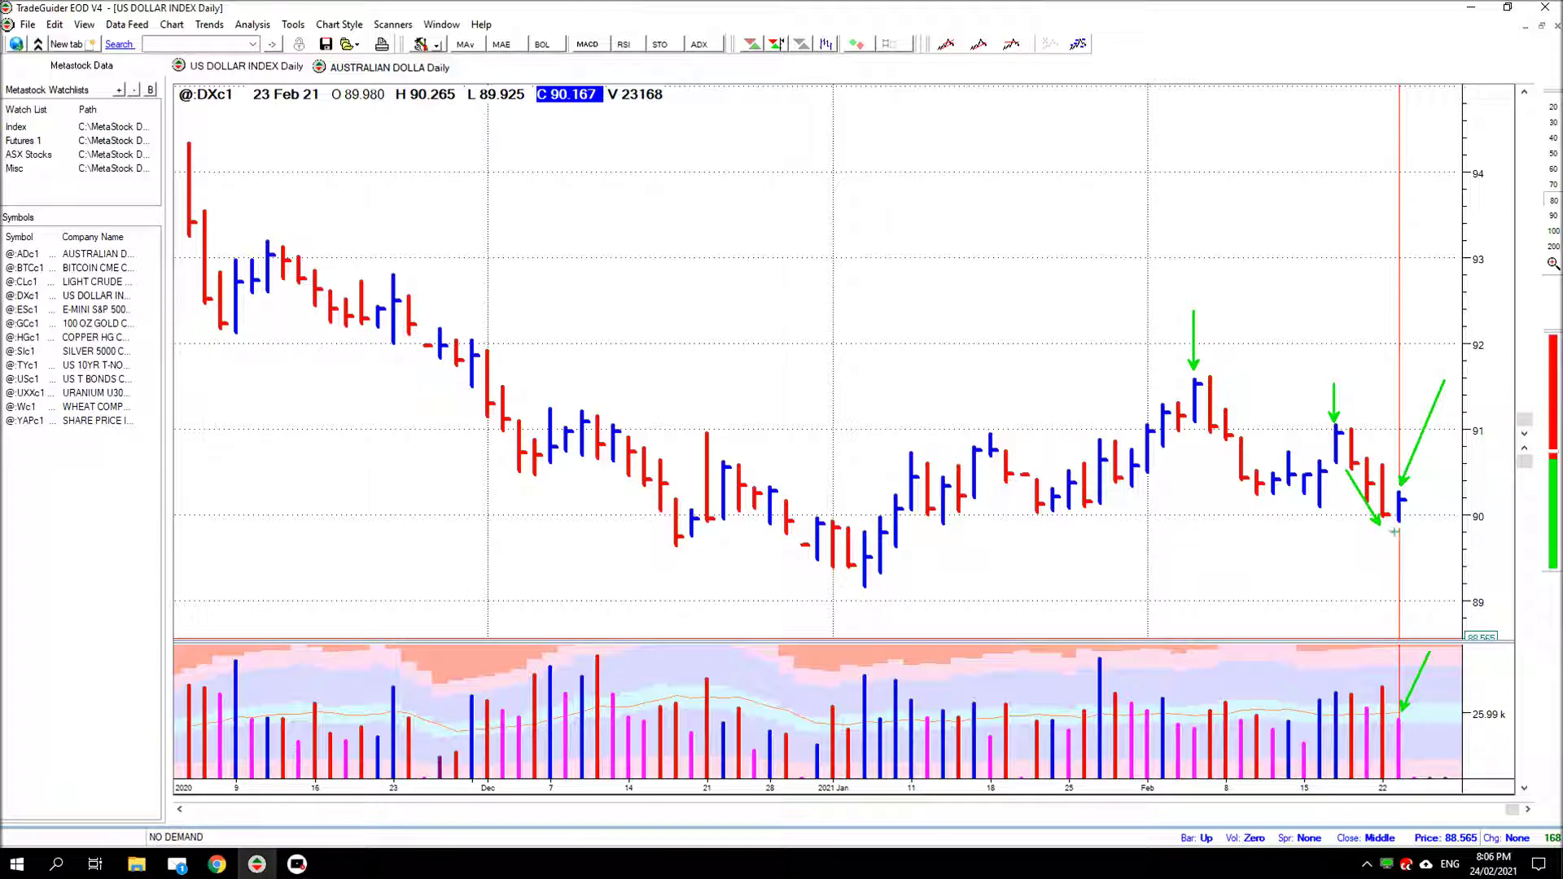
mouse_move(1382, 516)
left_mouse_down()
mouse_move(1474, 516)
mouse_move(1437, 557)
left_mouse_up()
key("Delete")
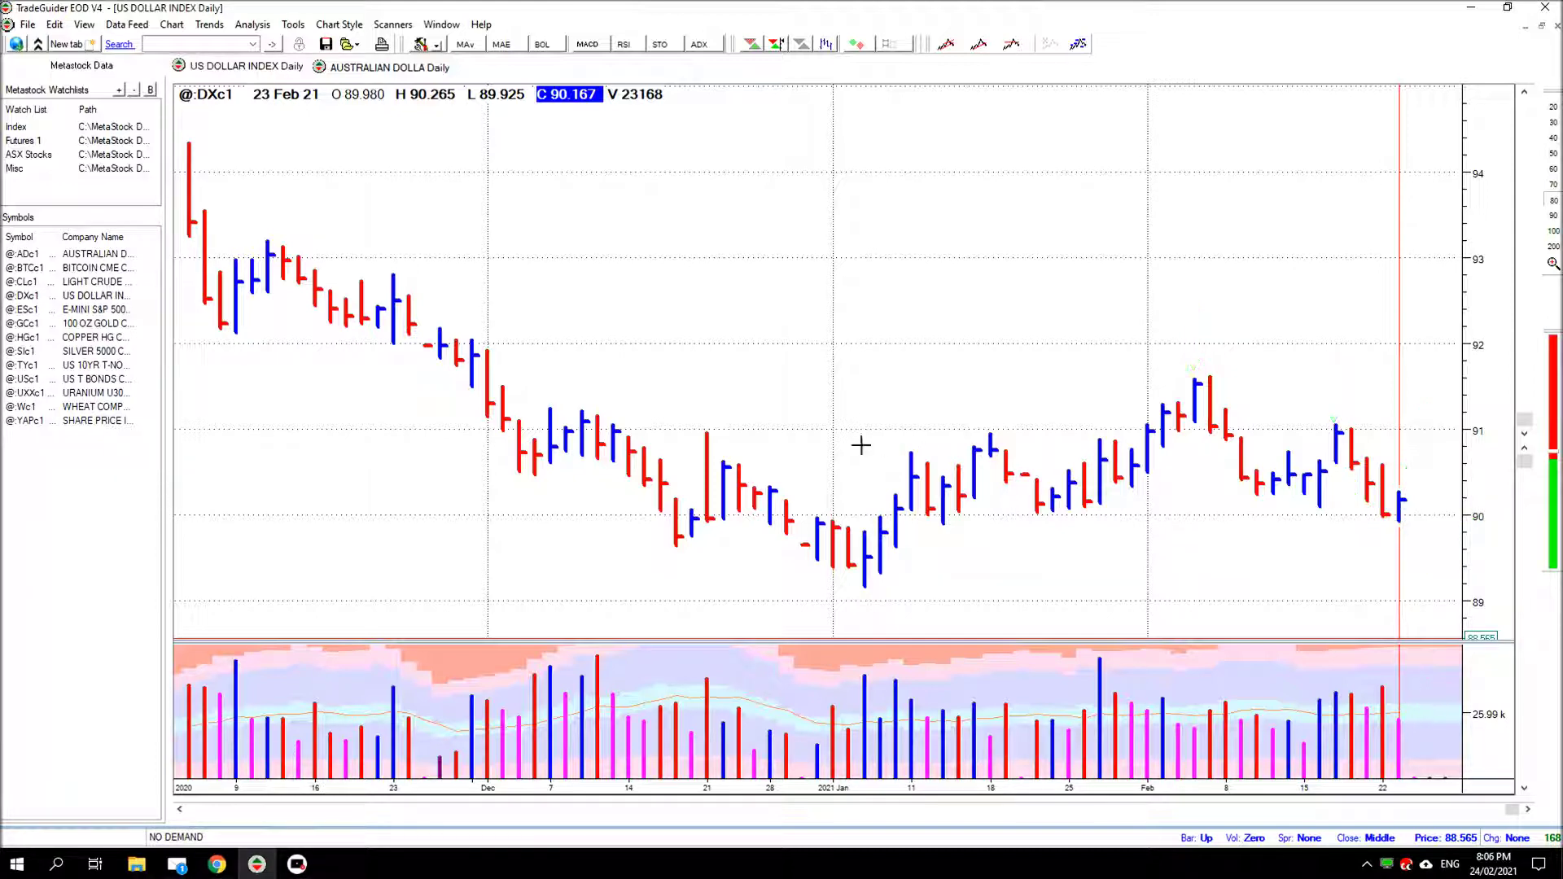
Return to the Australian dollar chart, draw a rising arrow from 23 Feb, and mark the breakout level and the 10–18 Feb channel
left_click(399, 66)
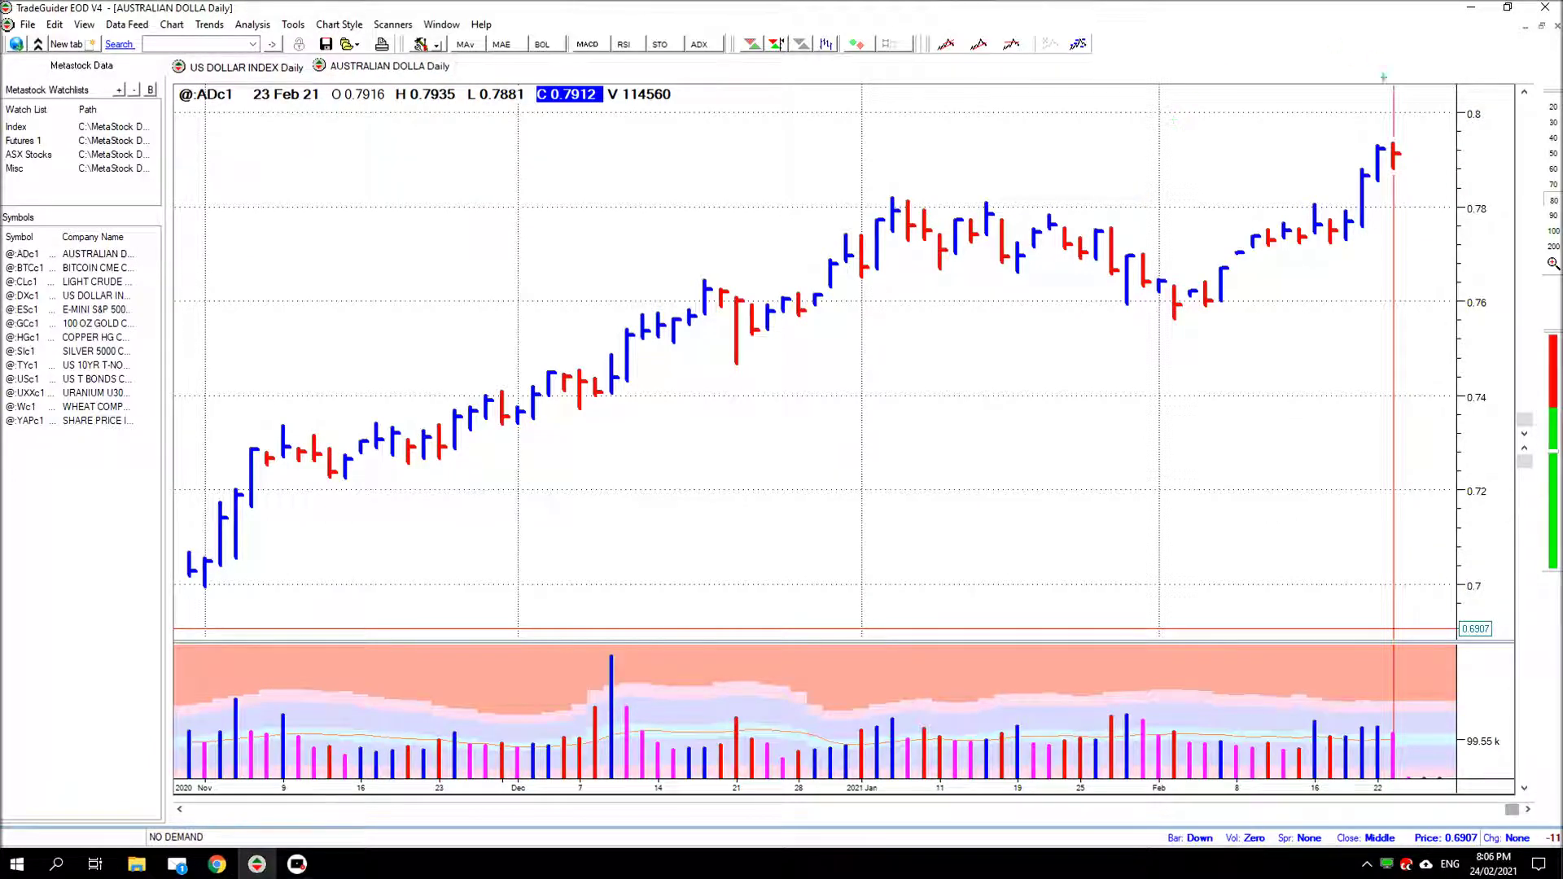
left_click_drag(1407, 149, 1429, 105)
left_click_drag(1159, 280, 1271, 280)
mouse_move(1257, 248)
left_mouse_down()
mouse_move(1358, 249)
mouse_move(1274, 251)
mouse_move(1350, 241)
mouse_move(1287, 221)
mouse_move(1359, 210)
left_mouse_up()
key("Delete")
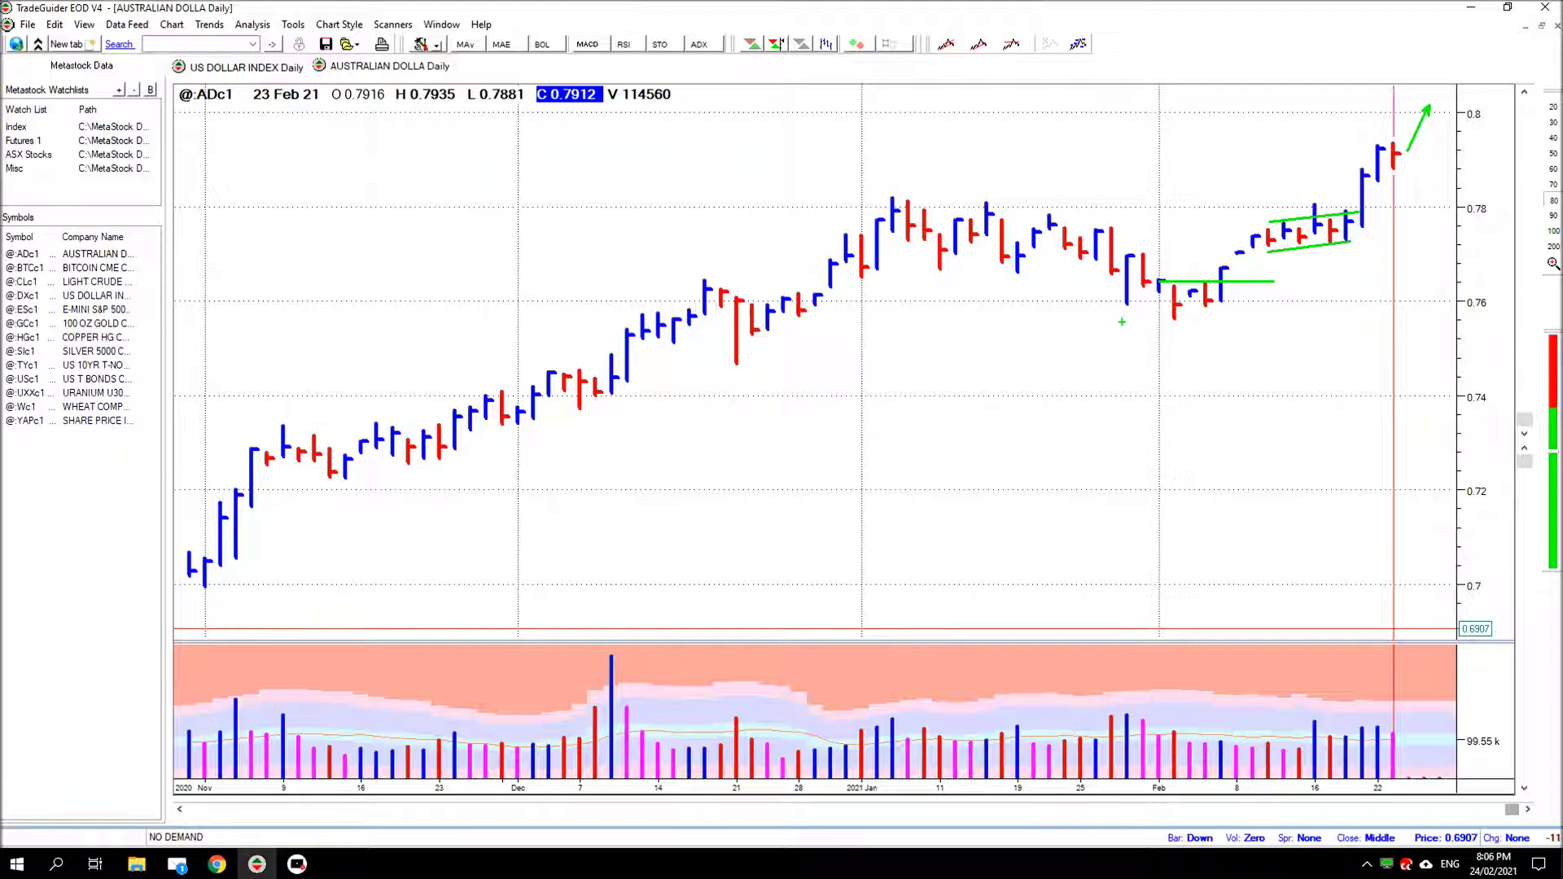
Point arrows at the 28 Jan, 29 Jan, 01 Feb, 02 Feb and 04 Feb lows
left_click(1128, 309)
left_click(1141, 298)
left_click_drag(1157, 301, 1162, 359)
left_click_drag(1212, 313, 1241, 362)
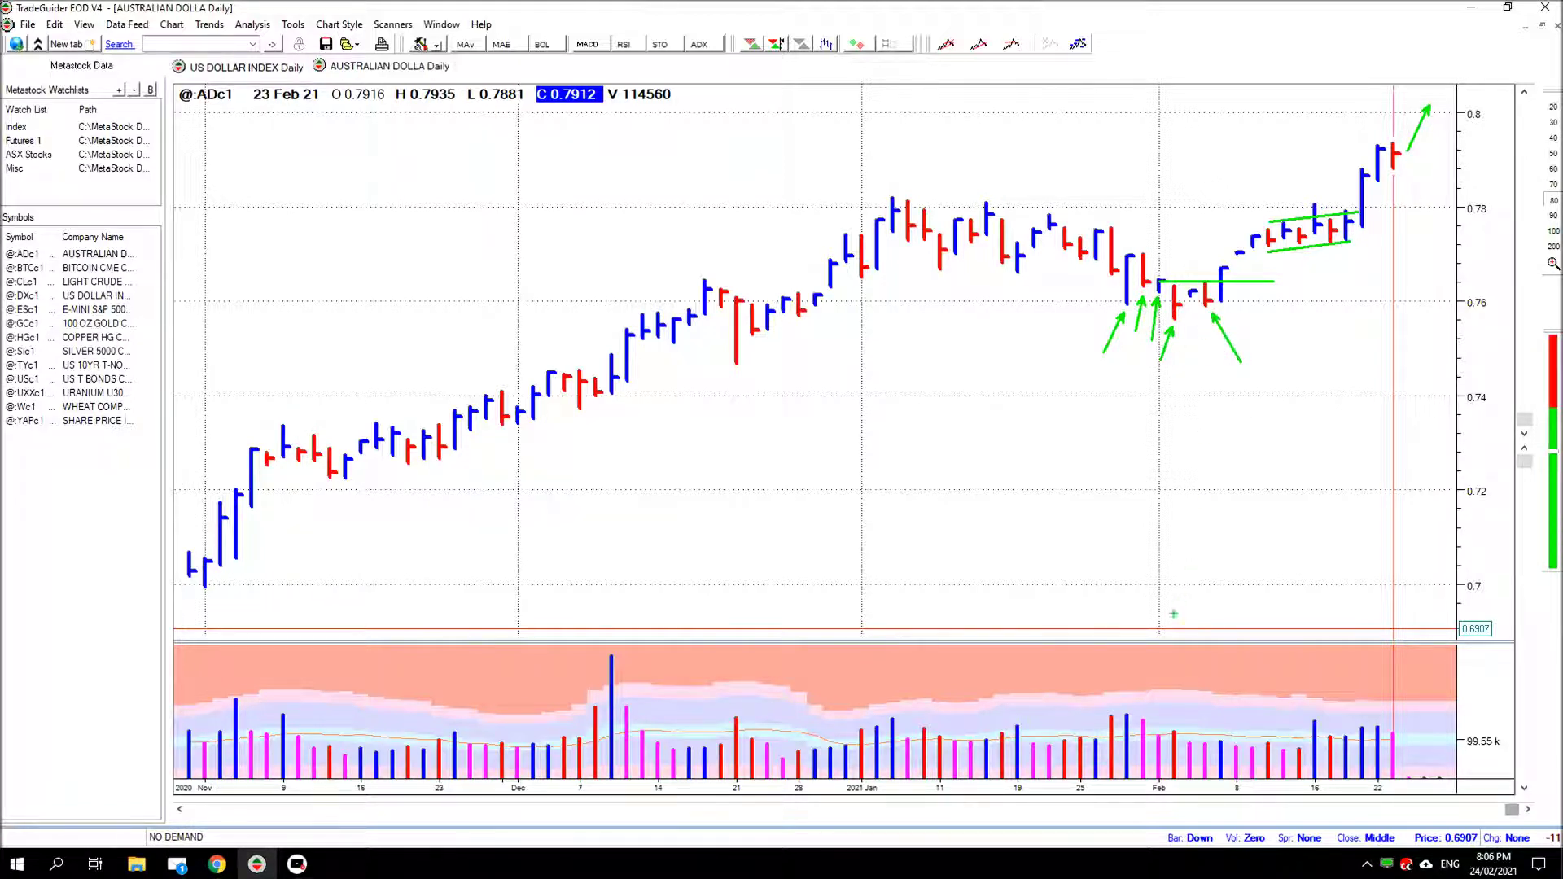
Point arrows at the 02 and 04 Feb volume bars and at the 05 Feb breakout bar's high
left_click_drag(1174, 715, 1198, 633)
left_click_drag(1208, 735, 1246, 628)
left_click_drag(1215, 262, 1192, 192)
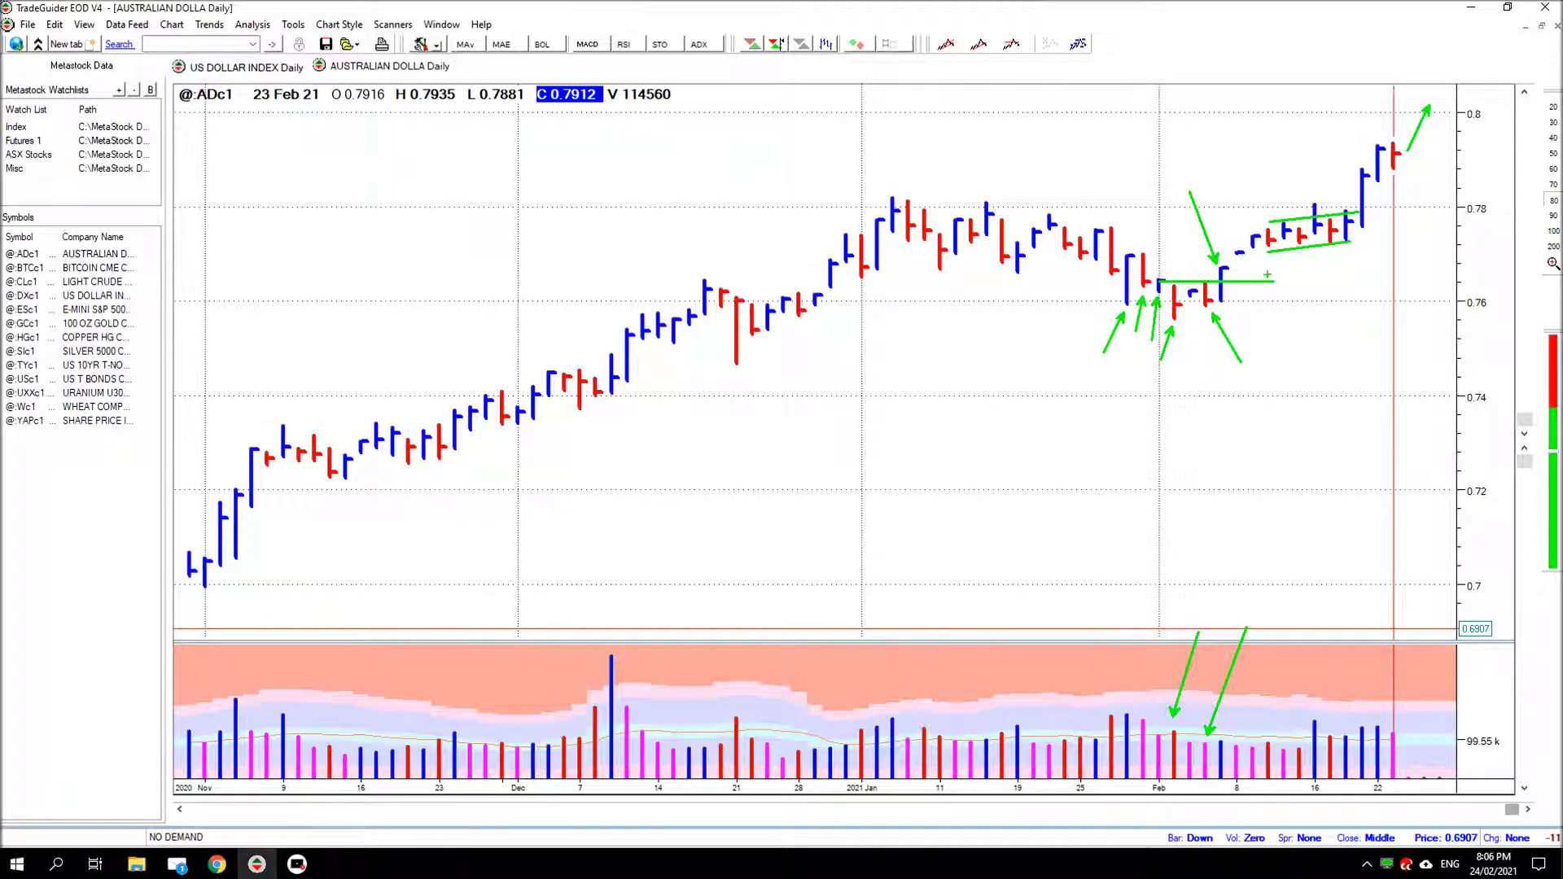
Draw three downward arrows beneath the channel, point arrows at the 19 and 22 Feb highs and 23 Feb low, and add another rising arrow
mouse_move(1271, 259)
left_mouse_down()
mouse_move(1272, 273)
mouse_move(1333, 271)
left_mouse_up()
mouse_move(1358, 166)
left_mouse_down()
mouse_move(1320, 117)
mouse_move(1376, 141)
mouse_move(1351, 104)
left_mouse_up()
left_click_drag(1399, 177, 1415, 223)
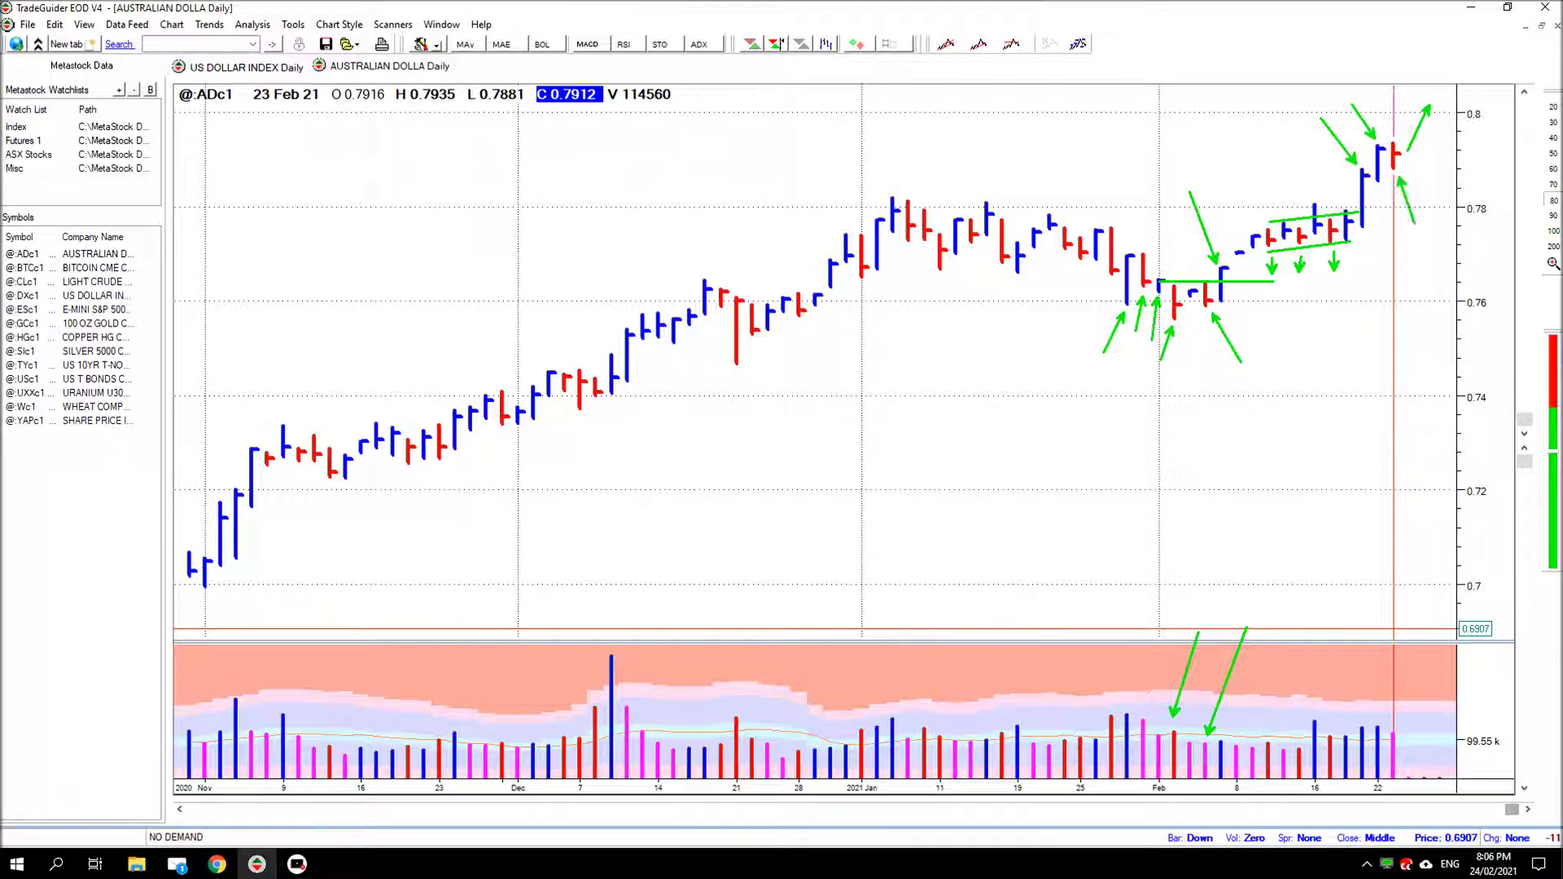
left_click_drag(1452, 95, 1424, 152)
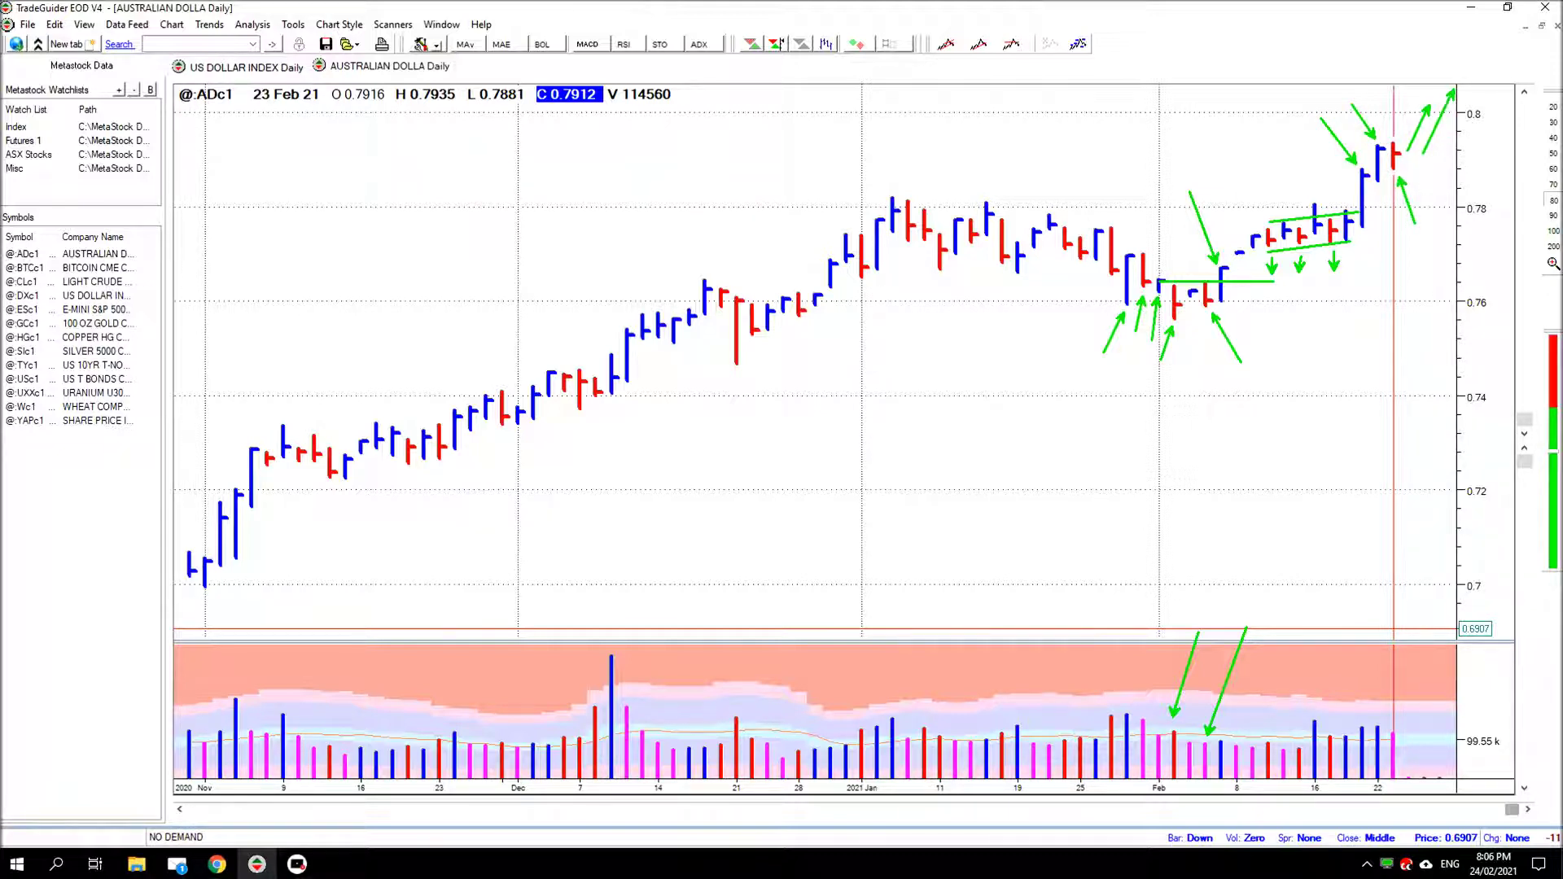